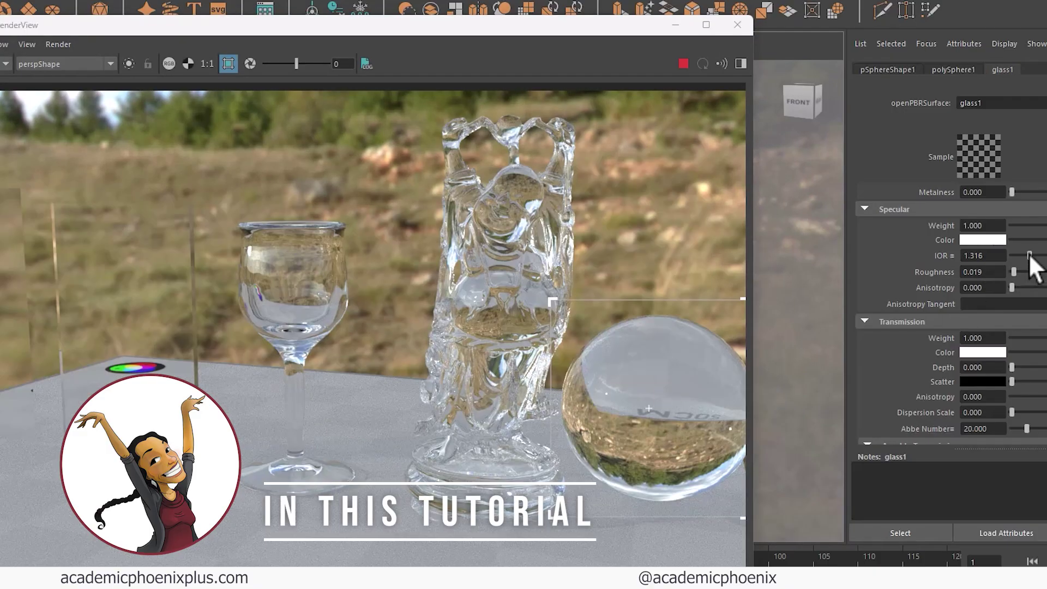
Step: Lower the glass IOR to 1.000 in the Attribute Editor
{"action": "mouse_move", "coordinate": [1029, 255]}
{"action": "left_mouse_down"}
{"action": "mouse_move", "coordinate": [1009, 255]}
{"action": "mouse_move", "coordinate": [1032, 256]}
{"action": "left_mouse_up"}
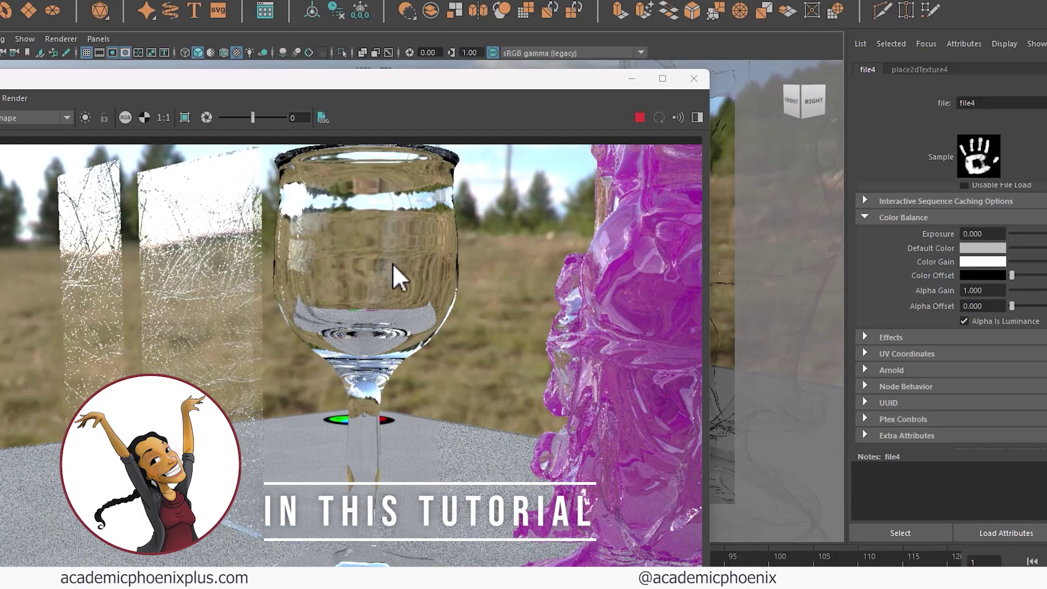
Step: Orbit the live Arnold view in close to the goblet
{"action": "mouse_move", "coordinate": [788, 262]}
{"action": "left_mouse_down", "text": "alt"}
{"action": "mouse_move", "coordinate": [832, 251]}
{"action": "mouse_move", "coordinate": [776, 257]}
{"action": "left_mouse_up", "text": "alt"}
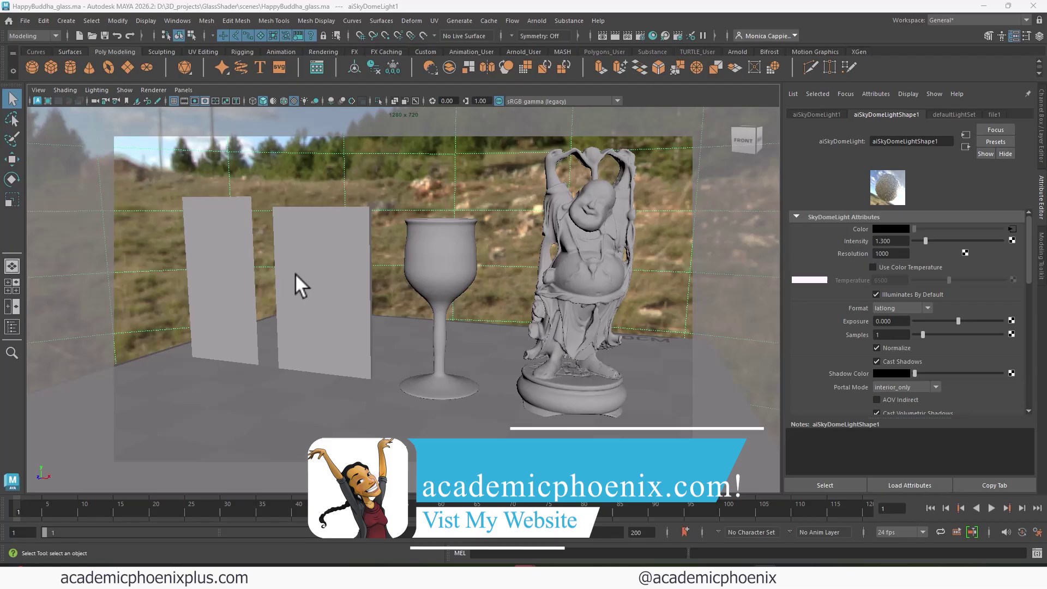
Step: Select the left pane, middle pane, goblet and Buddha one at a time to inspect them
{"action": "left_click", "coordinate": [233, 296]}
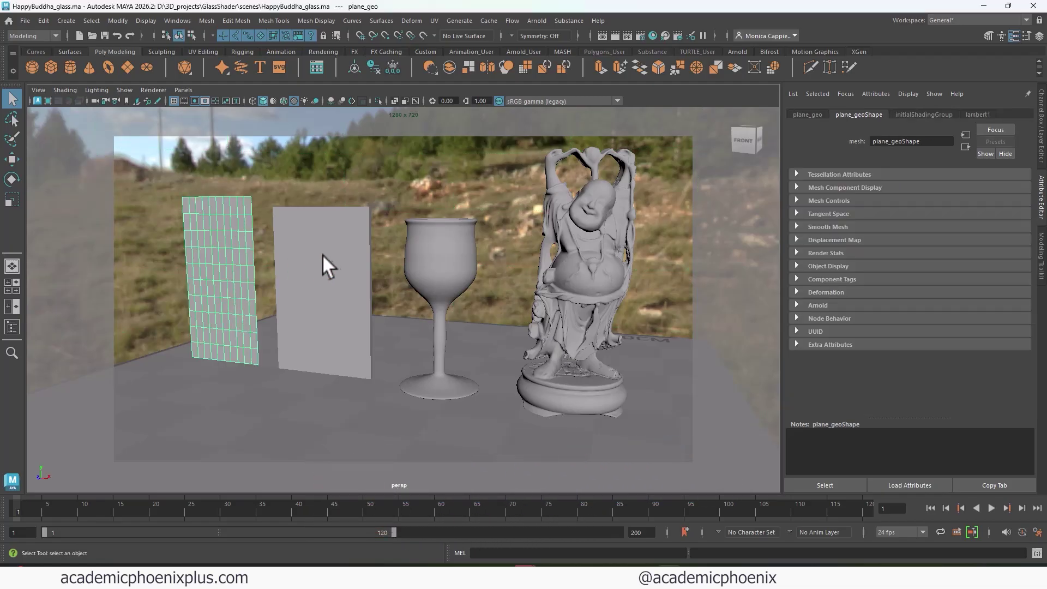
{"action": "left_click", "coordinate": [340, 250]}
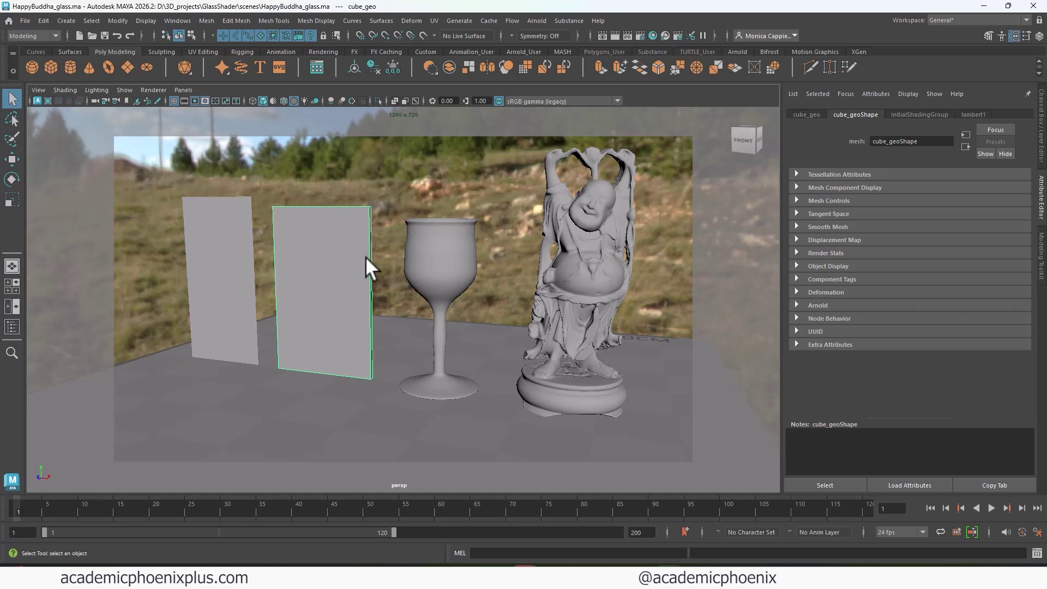
{"action": "left_click", "coordinate": [434, 258]}
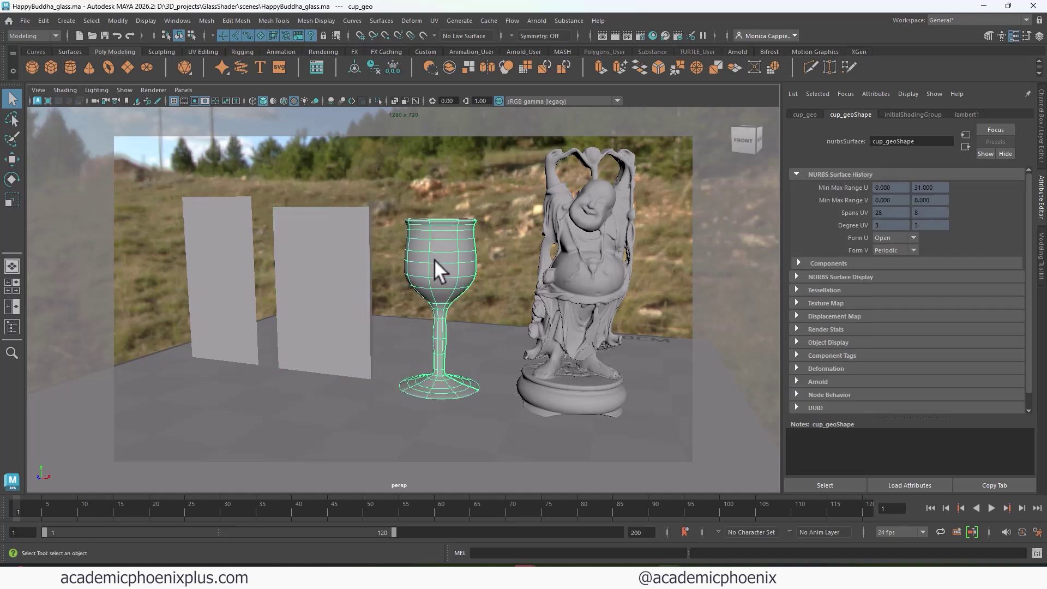
{"action": "left_click", "coordinate": [545, 262]}
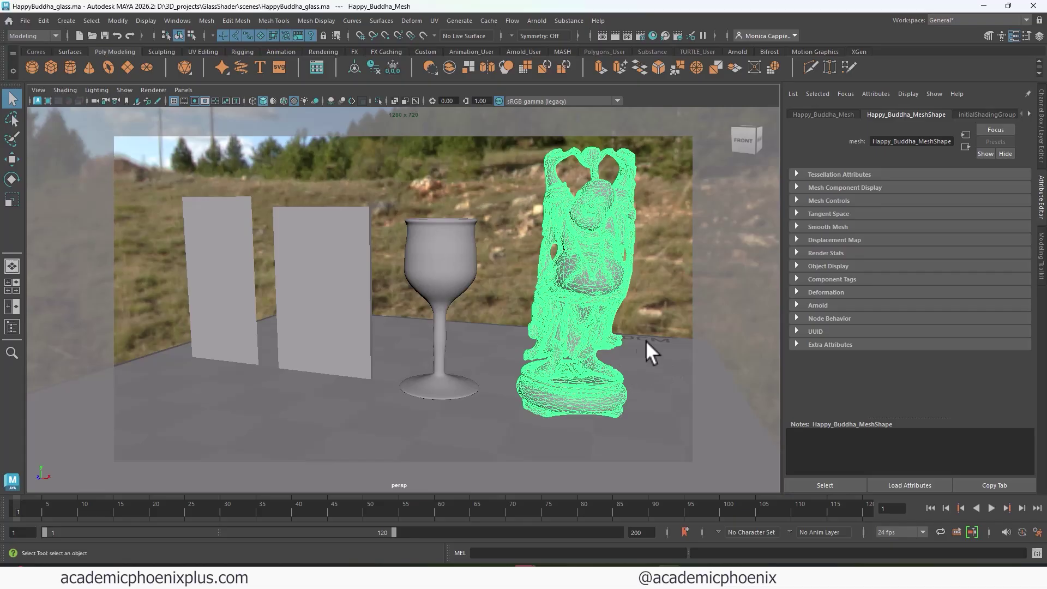
Step: Shift-select the left pane, middle pane, goblet and Buddha together
{"action": "left_click", "coordinate": [218, 314]}
{"action": "left_click", "coordinate": [446, 279]}
{"action": "left_click", "coordinate": [590, 267]}
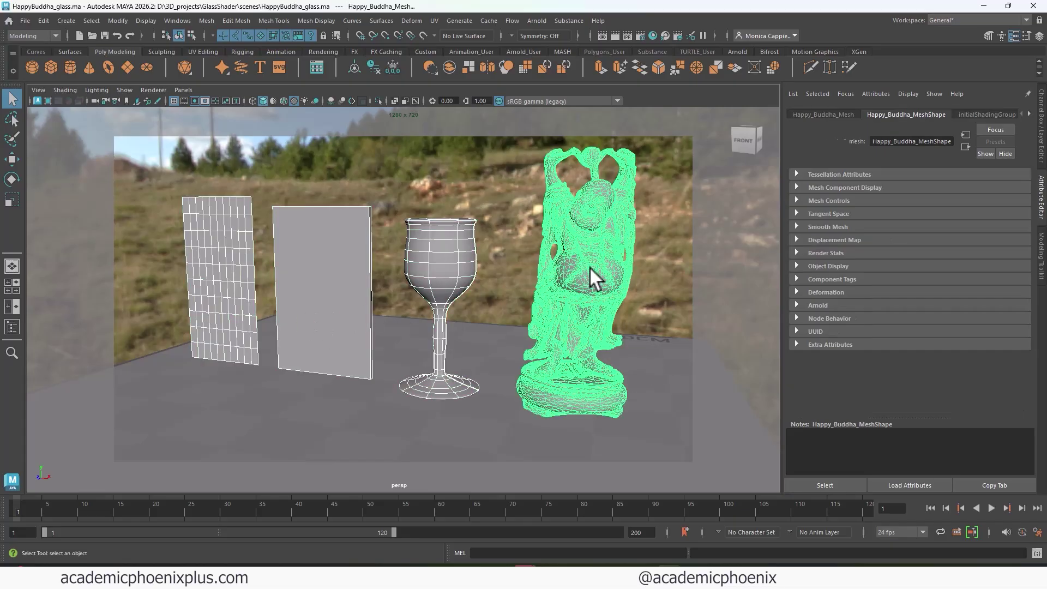
Step: Assign a new OpenPBR Surface material to the four selected objects
{"action": "right_click", "coordinate": [588, 261]}
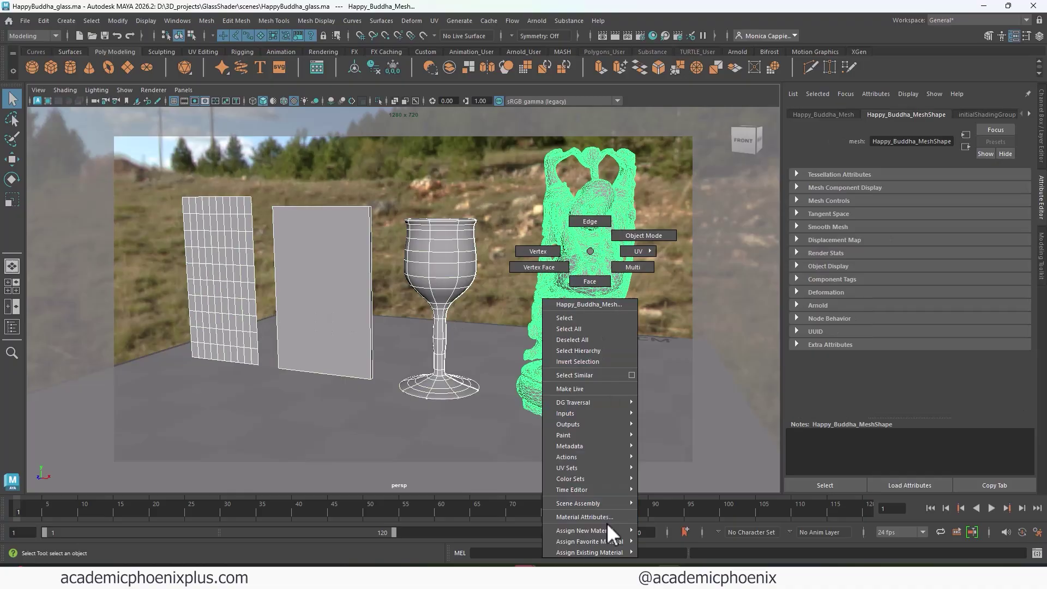
{"action": "mouse_move", "coordinate": [615, 529]}
{"action": "left_click", "coordinate": [684, 561]}
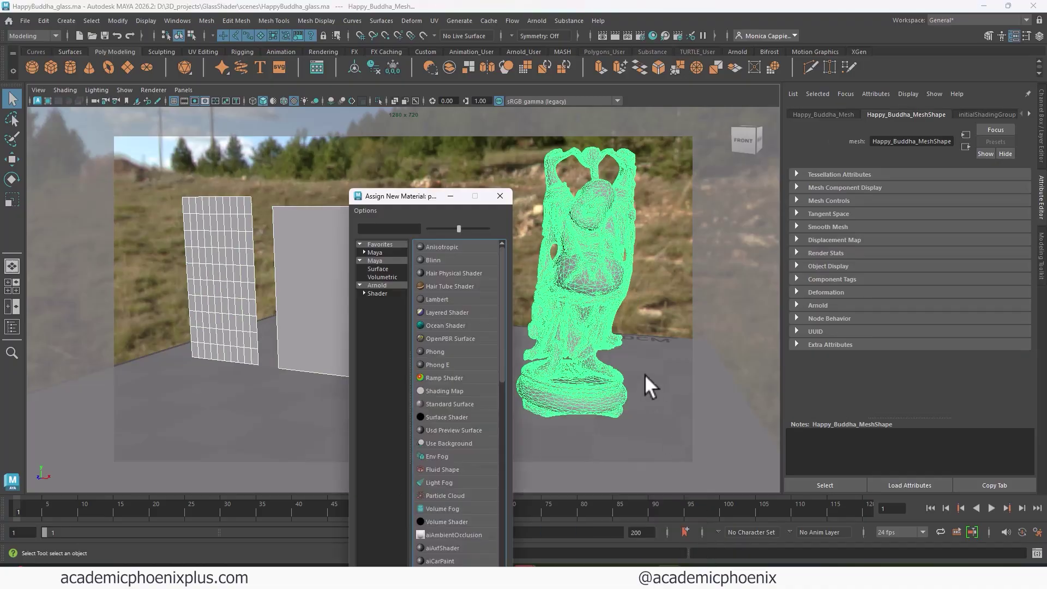
{"action": "left_click", "coordinate": [466, 337]}
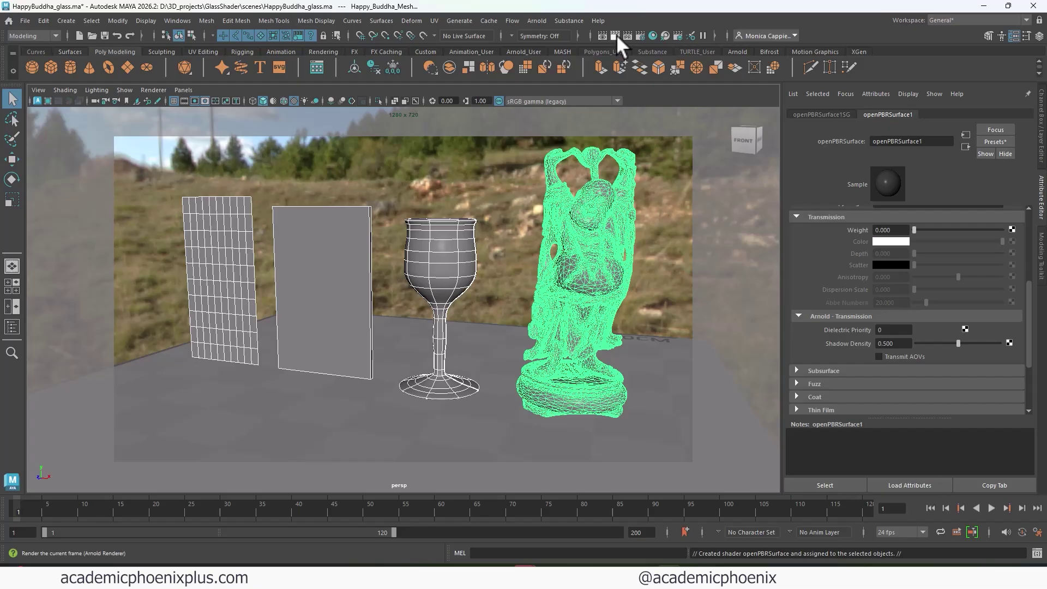
Step: Run an Arnold test render, close the RenderView, and dismiss the File menu
{"action": "left_click", "coordinate": [616, 35]}
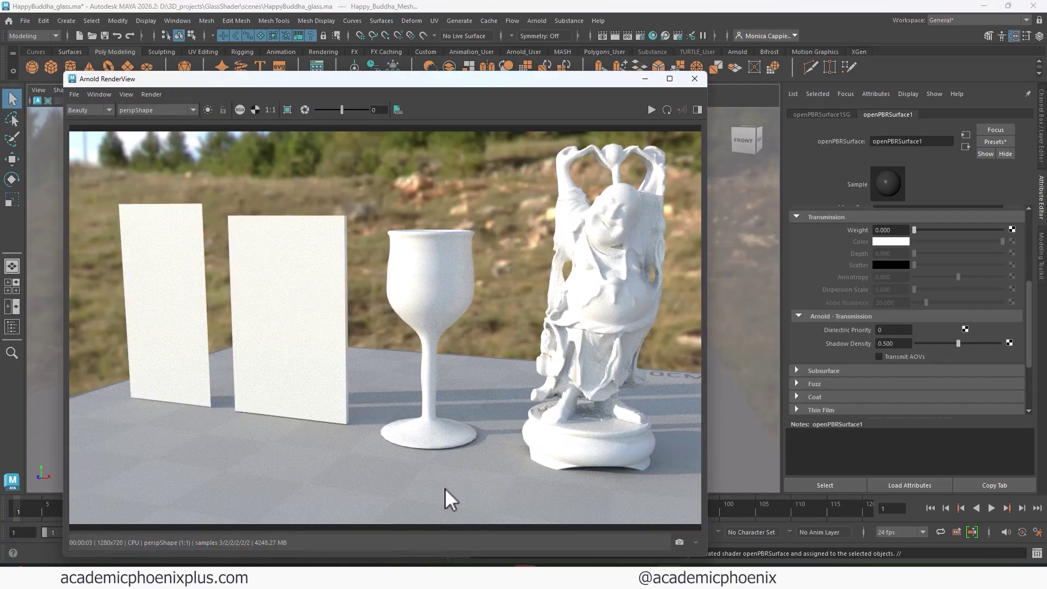
{"action": "left_click", "coordinate": [695, 78]}
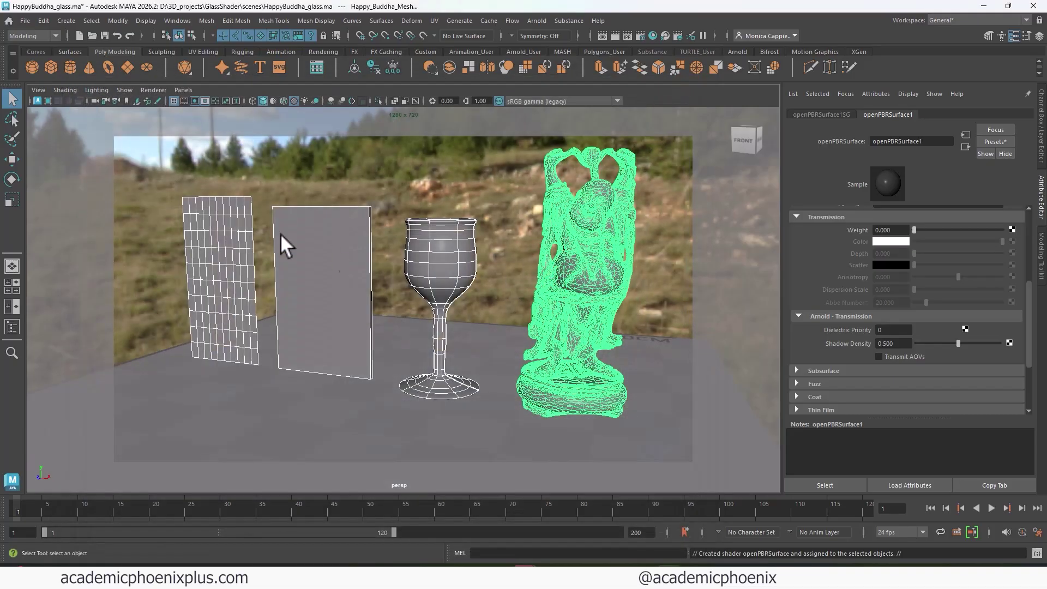
{"action": "left_click", "coordinate": [26, 21]}
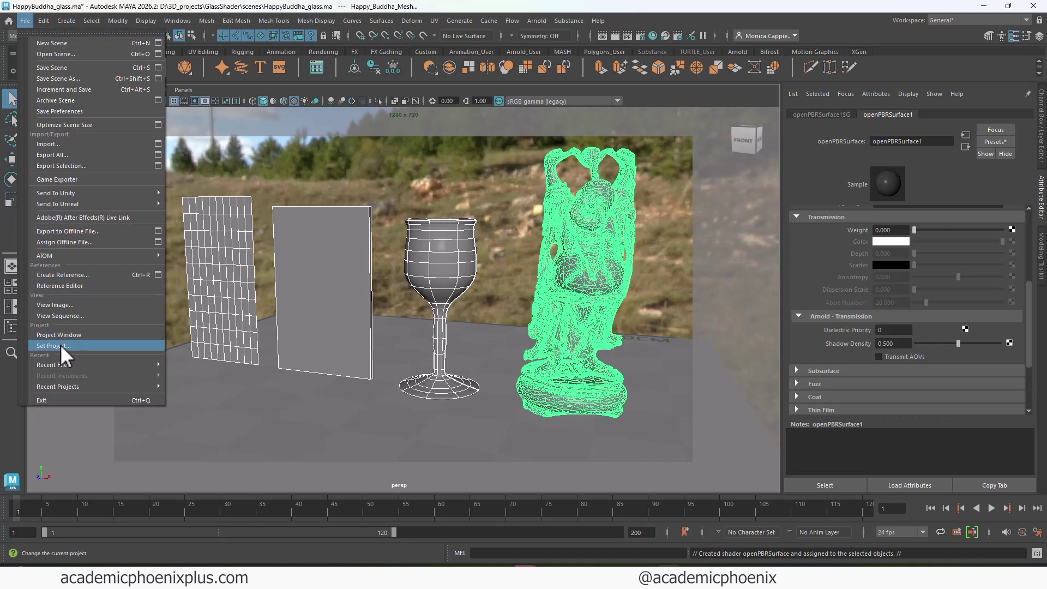
{"action": "left_click", "coordinate": [81, 345]}
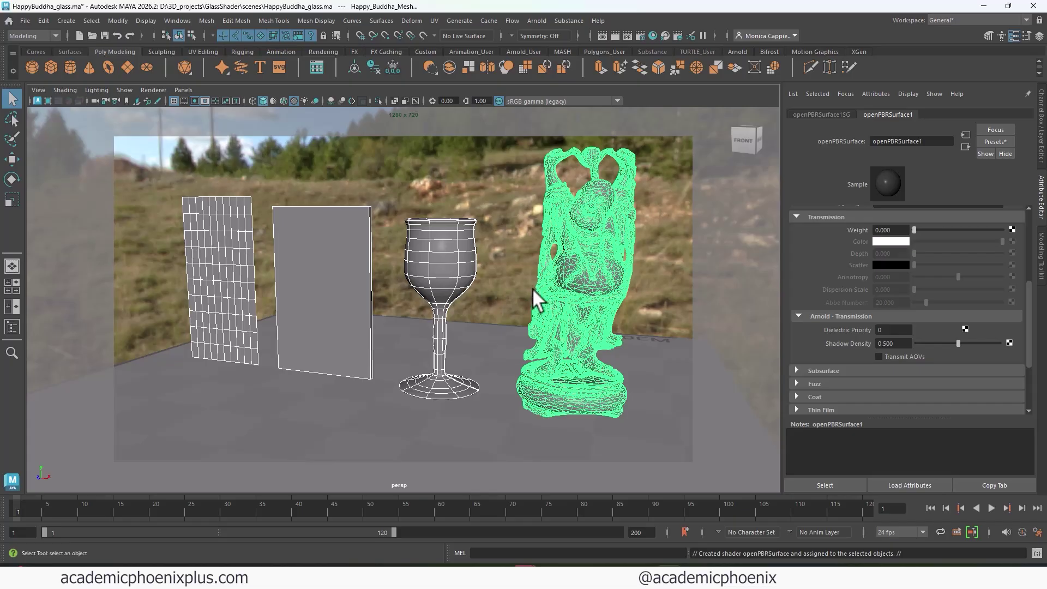
Step: Rename openPBRSurface1 to 'glass1'
{"action": "left_click_drag", "start_coordinate": [927, 141], "coordinate": [867, 140]}
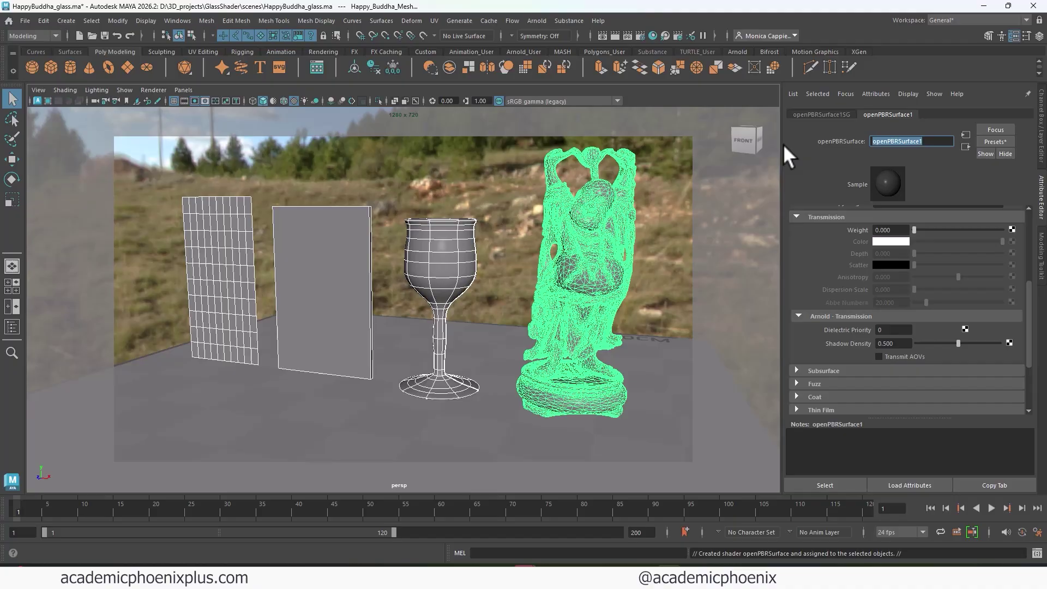
{"action": "type", "text": "glass1"}
{"action": "key", "text": "Return"}
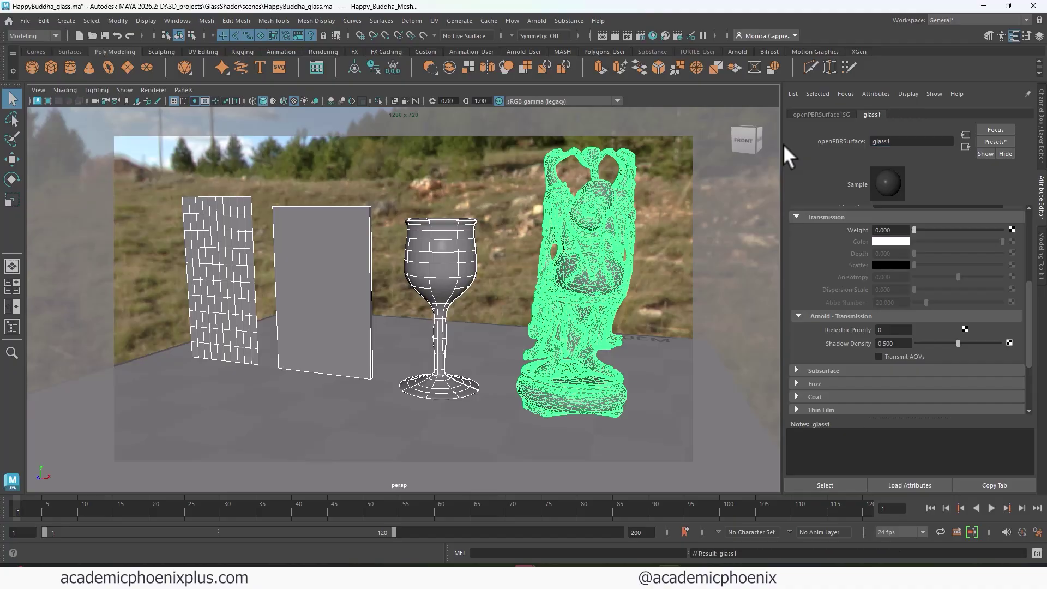
Step: Raise glass1's Transmission Weight to 1.000
{"action": "left_click_drag", "start_coordinate": [1025, 286], "coordinate": [1040, 217]}
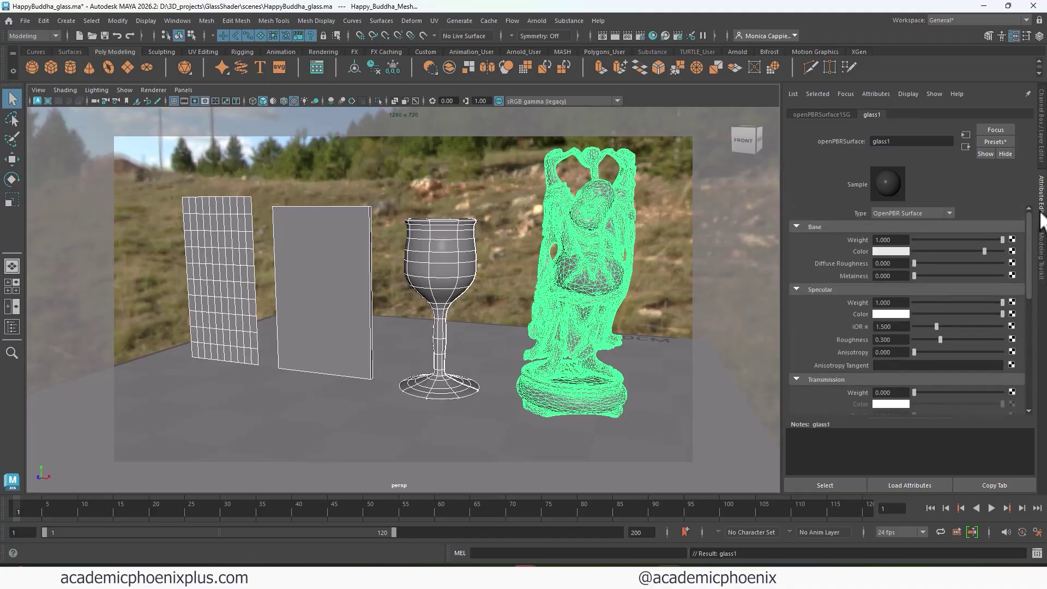
{"action": "left_click", "coordinate": [820, 226]}
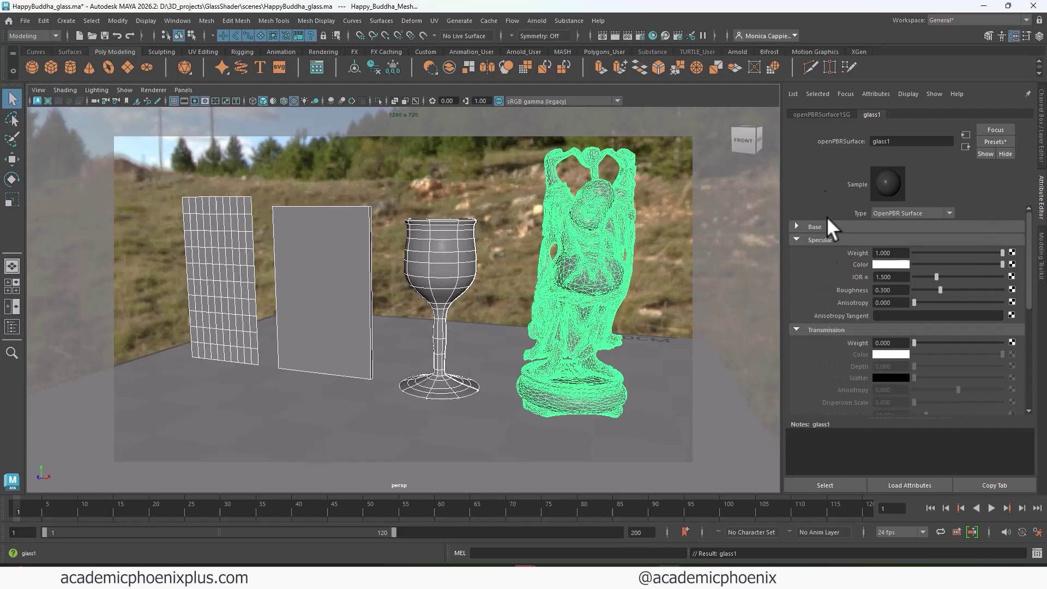
{"action": "left_click", "coordinate": [830, 227]}
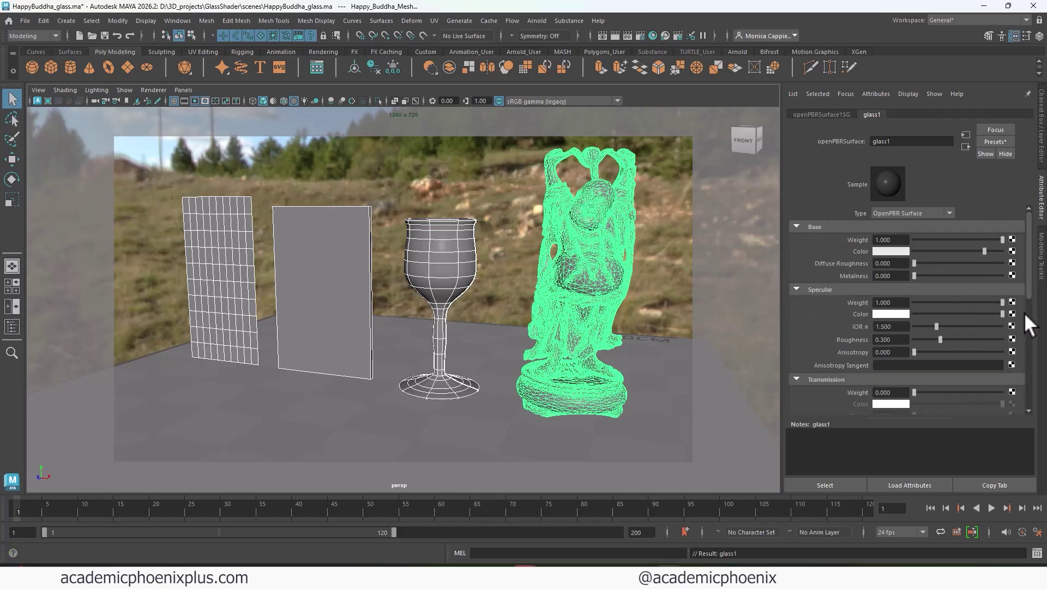
{"action": "left_click_drag", "start_coordinate": [1021, 284], "coordinate": [1025, 309]}
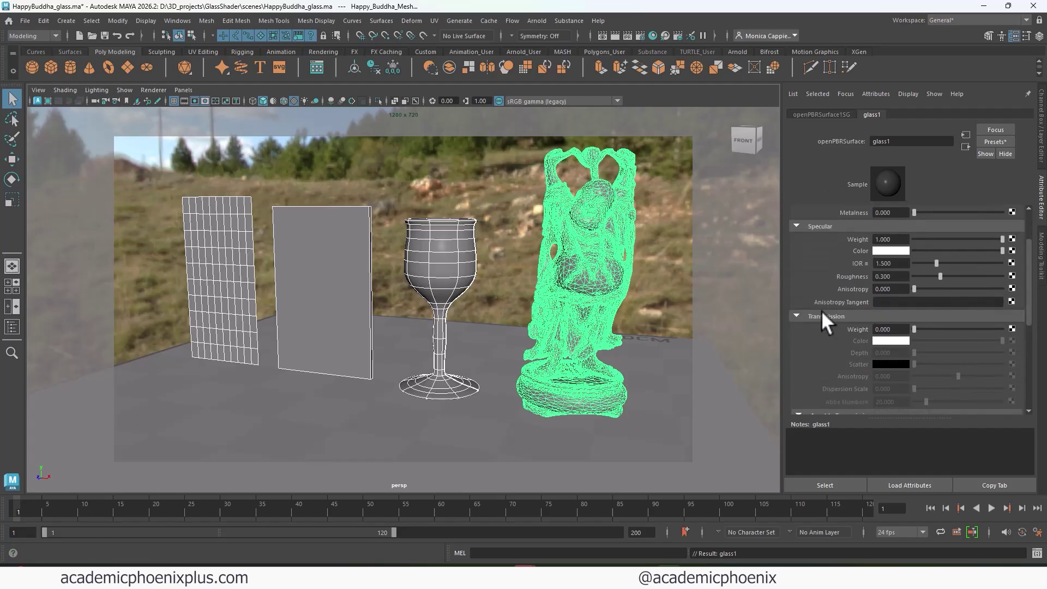
{"action": "left_click", "coordinate": [913, 326]}
{"action": "left_click_drag", "start_coordinate": [912, 326], "coordinate": [1014, 326]}
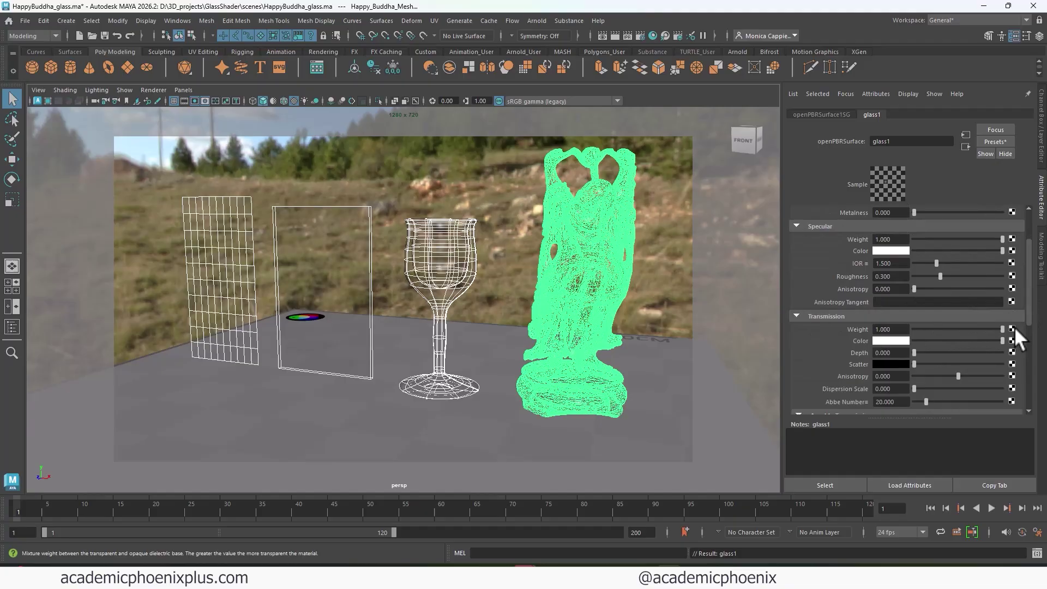
Step: Render in Arnold and pick the Buddha and goblet in the RenderView
{"action": "left_click", "coordinate": [615, 34]}
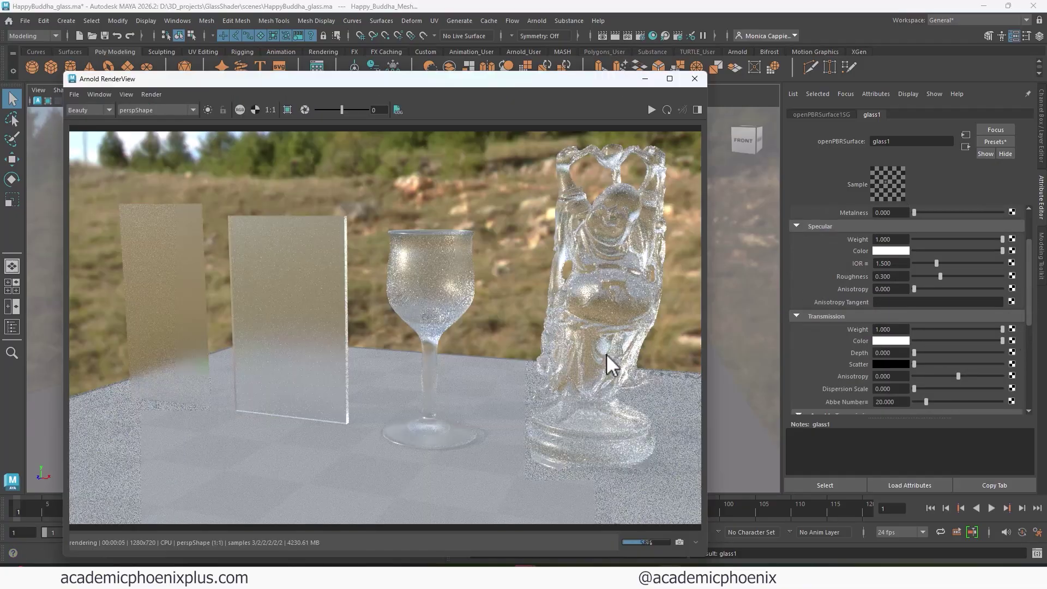
{"action": "left_click", "coordinate": [562, 305]}
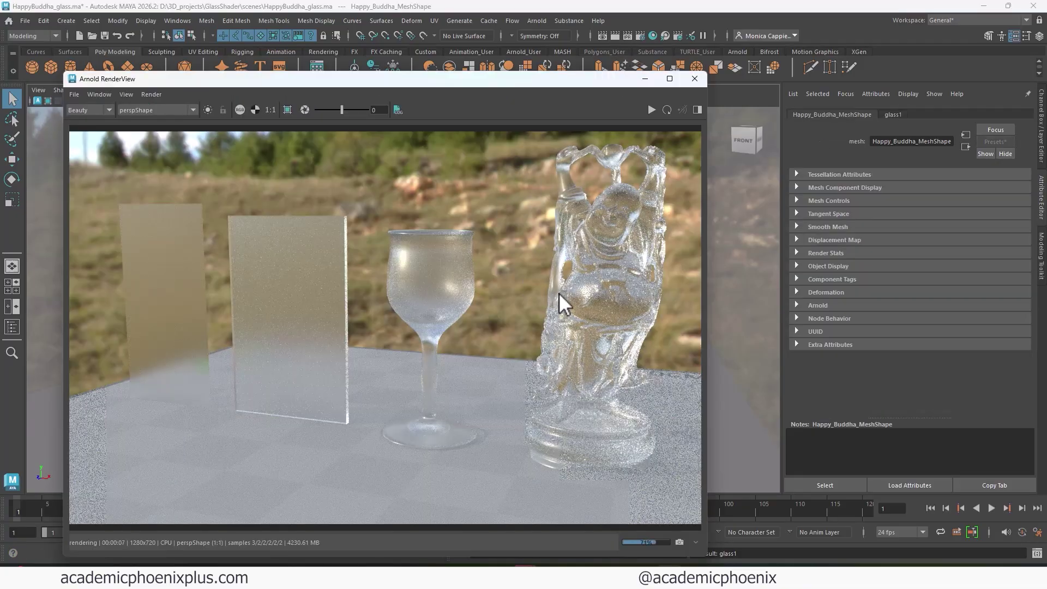
{"action": "key", "text": "Escape"}
{"action": "left_click", "coordinate": [447, 286]}
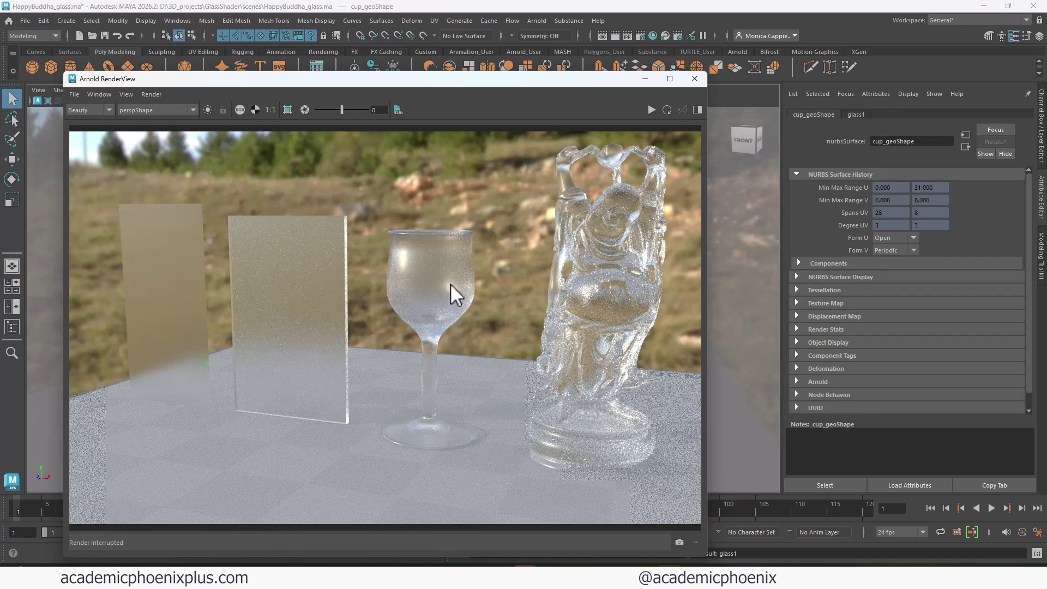
Step: Pick the middle pane and Buddha in the render to bring up glass1's settings
{"action": "left_click", "coordinate": [297, 302]}
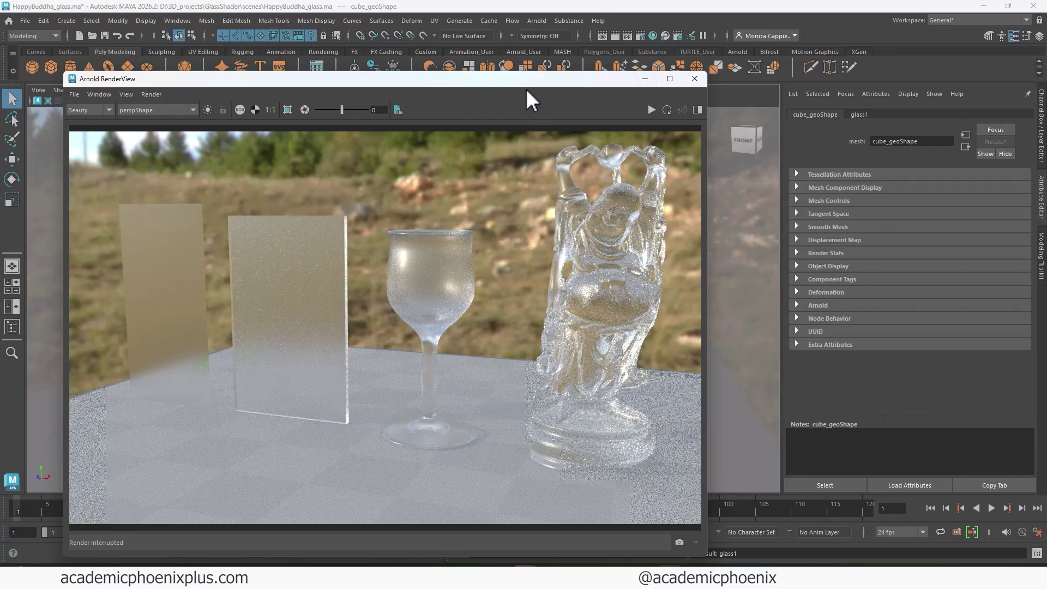
{"action": "left_click", "coordinate": [636, 207]}
{"action": "left_click", "coordinate": [893, 116]}
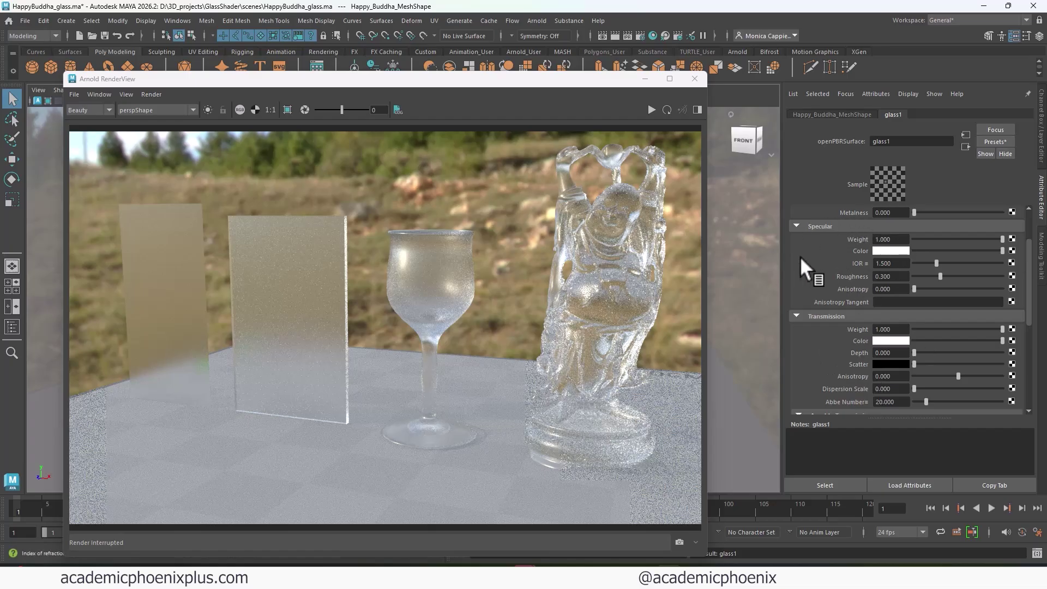
Step: Lower glass1's specular roughness to 0.019, rerun the interactive render, and check IOR 1.500
{"action": "left_click", "coordinate": [937, 277]}
{"action": "left_click", "coordinate": [652, 110]}
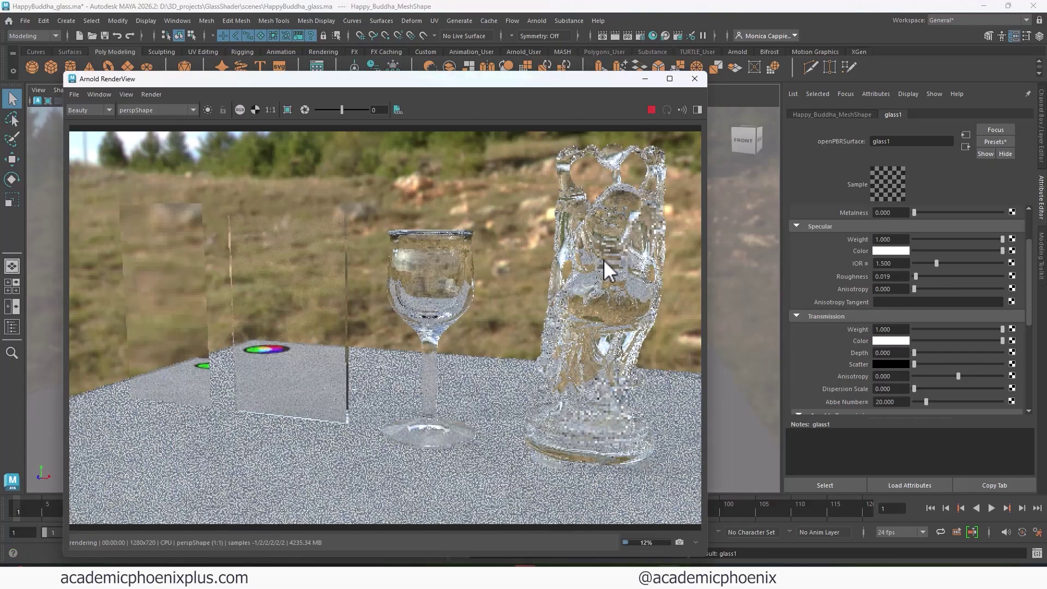
{"action": "left_click", "coordinate": [651, 110]}
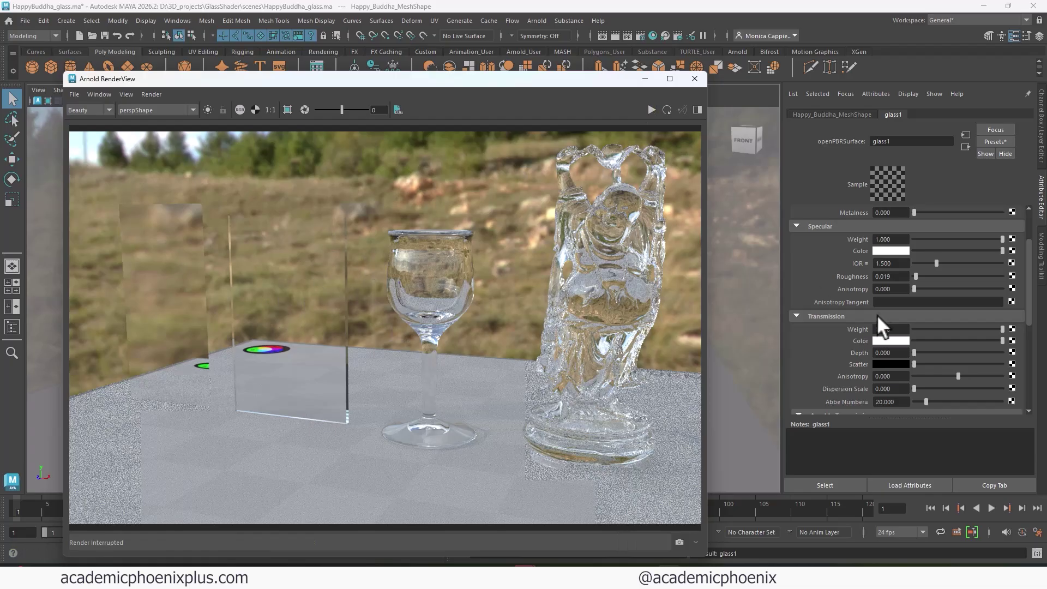
{"action": "left_click", "coordinate": [905, 264]}
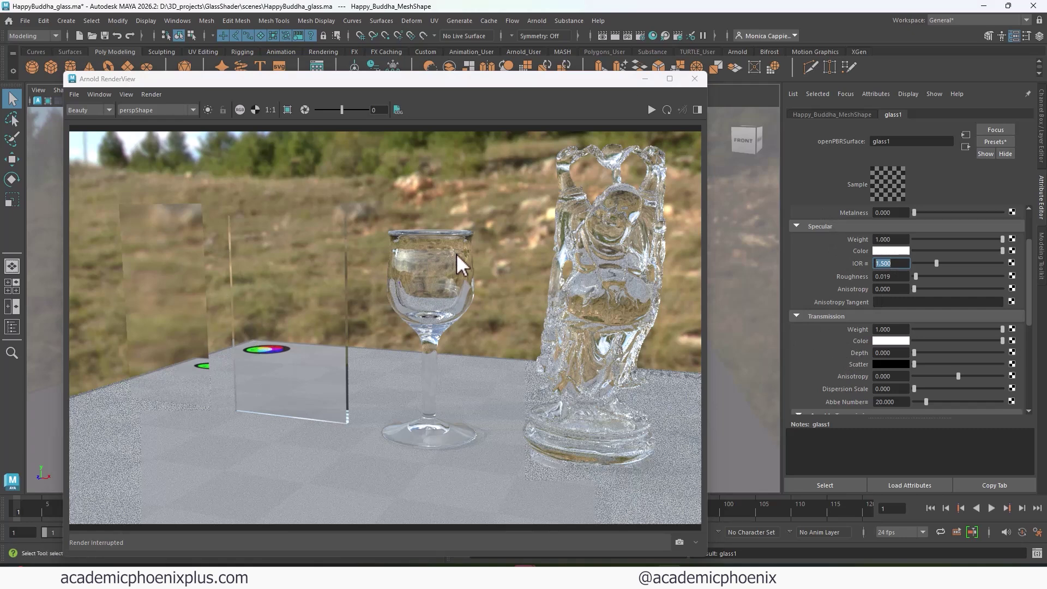
Step: Create a poly sphere, scale it up, and set it on the floor beside the Buddha
{"action": "left_click", "coordinate": [694, 79]}
{"action": "left_click", "coordinate": [33, 67]}
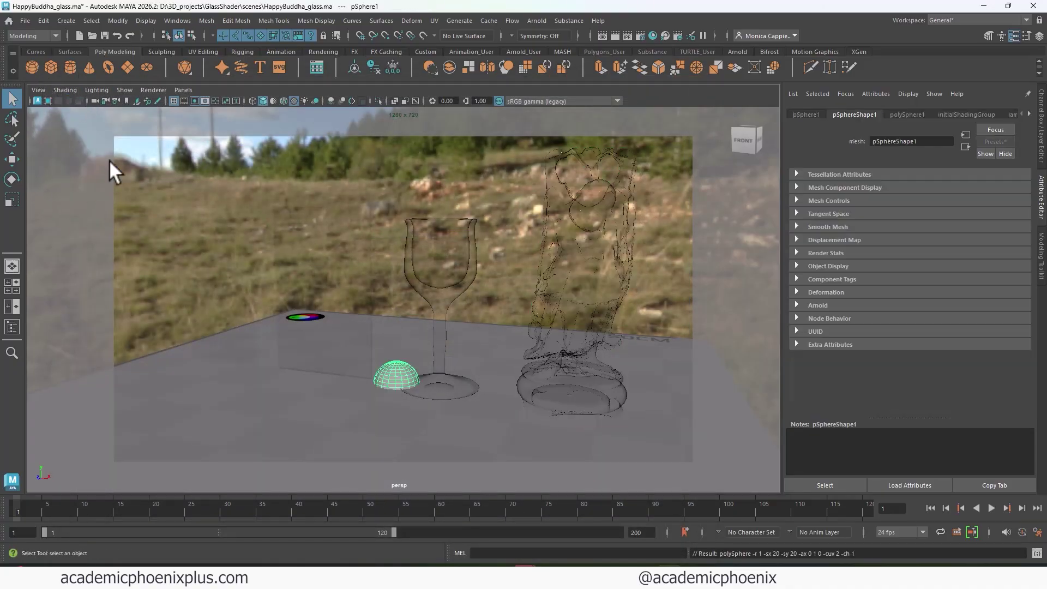
{"action": "key", "text": "w"}
{"action": "left_click_drag", "start_coordinate": [401, 333], "coordinate": [437, 126]}
{"action": "key", "text": "r"}
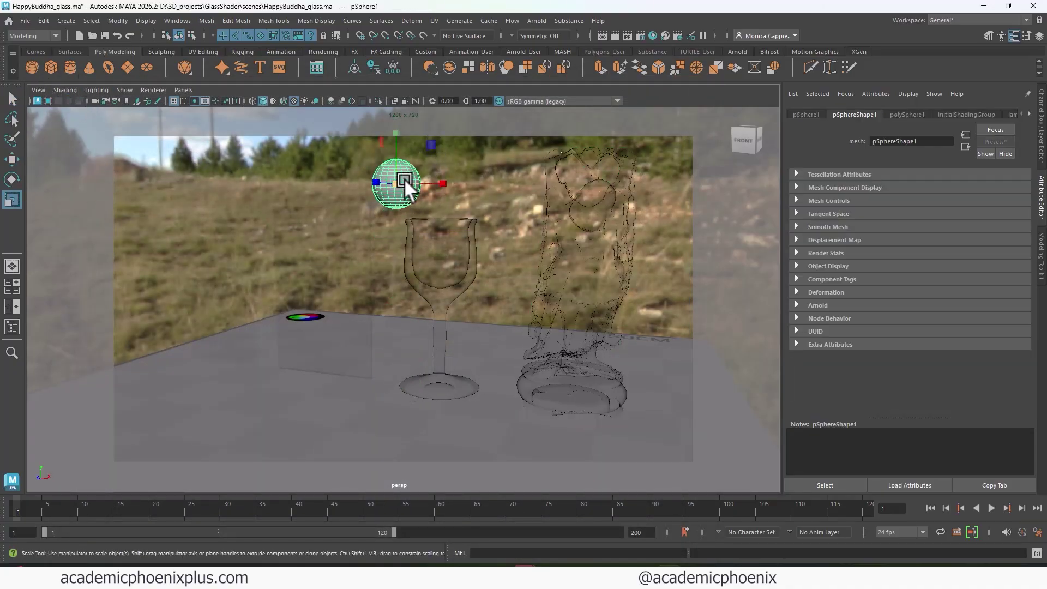
{"action": "left_click_drag", "start_coordinate": [404, 179], "coordinate": [721, 212]}
{"action": "key", "text": "w"}
{"action": "left_click_drag", "start_coordinate": [649, 145], "coordinate": [671, 324]}
{"action": "key", "text": "r"}
{"action": "right_click_drag", "start_coordinate": [665, 325], "coordinate": [742, 516]}
{"action": "key", "text": "w"}
Step: Give the sphere glass1, slide it right of the Buddha, and render in Arnold
{"action": "left_click_drag", "start_coordinate": [643, 333], "coordinate": [681, 320]}
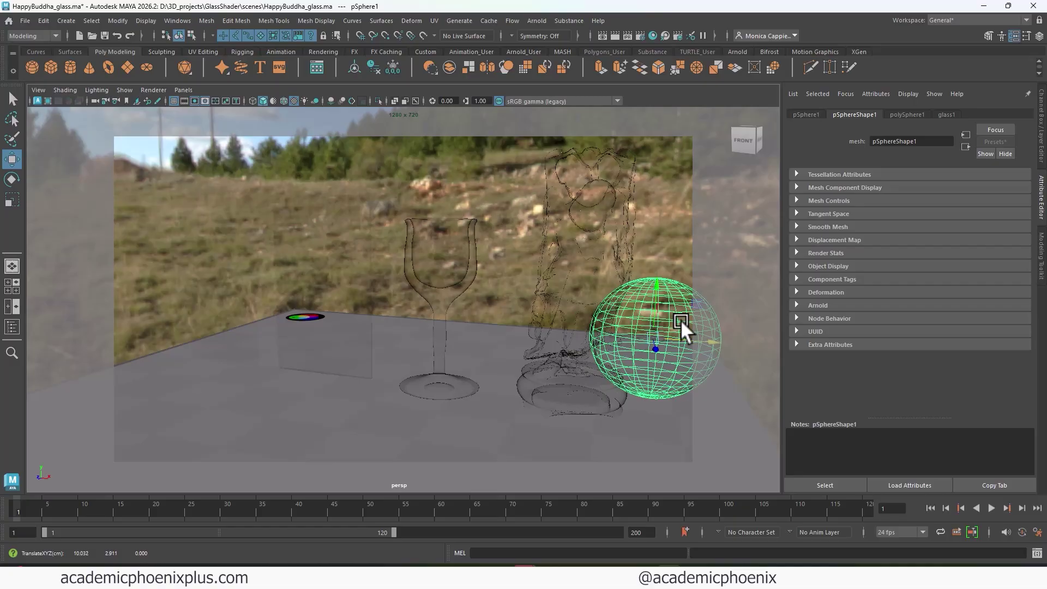
{"action": "middle_click_drag", "start_coordinate": [680, 319], "coordinate": [372, 318], "text": "alt"}
{"action": "left_click_drag", "start_coordinate": [620, 346], "coordinate": [659, 349]}
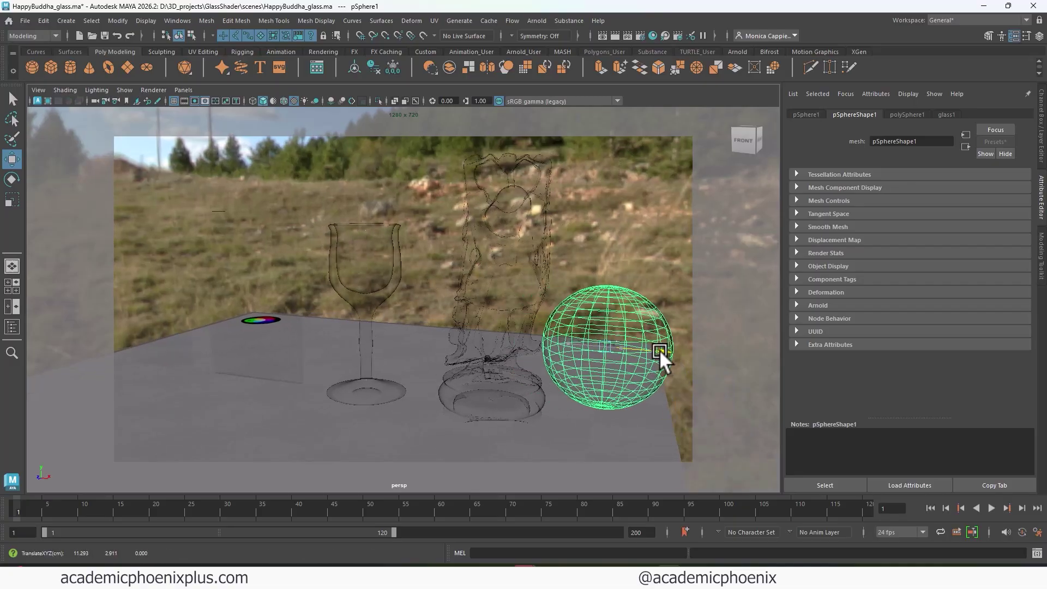
{"action": "left_click", "coordinate": [616, 34]}
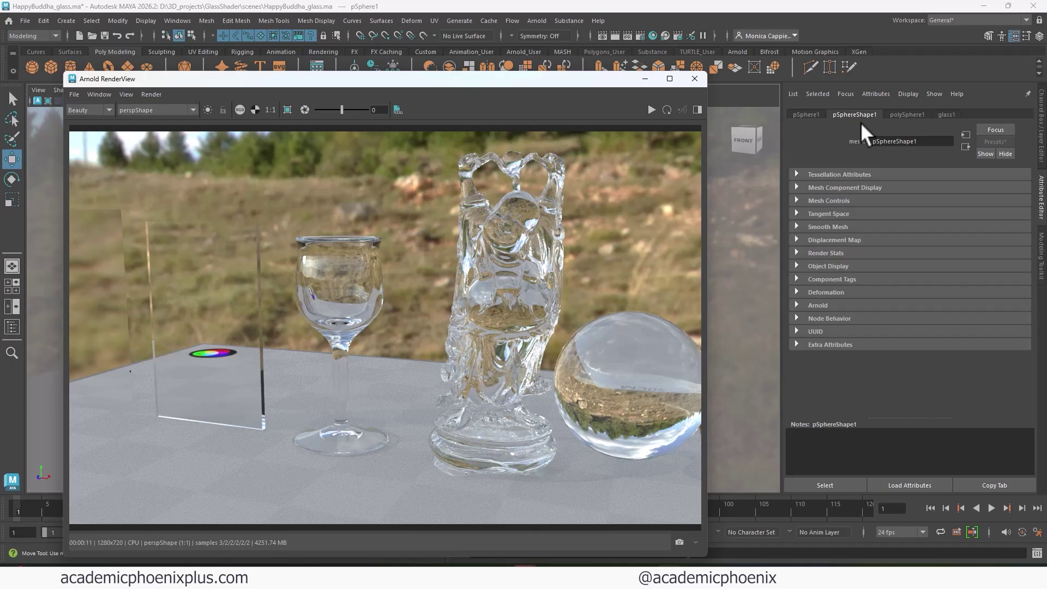
Step: Select glass1 and start an interactive render cropped to the sphere region
{"action": "left_click", "coordinate": [631, 387]}
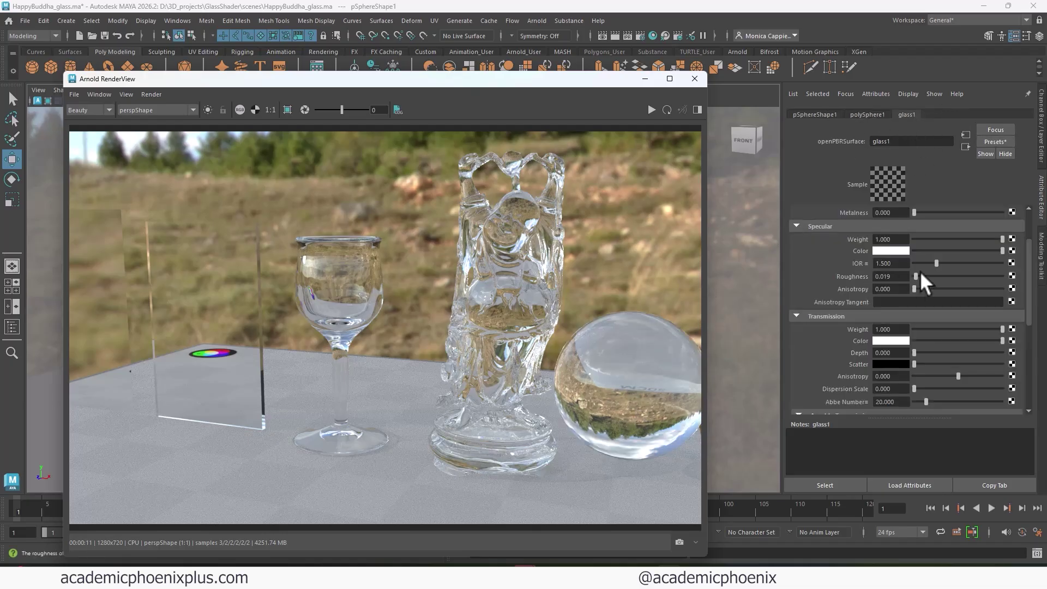
{"action": "left_click", "coordinate": [289, 111]}
{"action": "left_click_drag", "start_coordinate": [547, 299], "coordinate": [701, 470]}
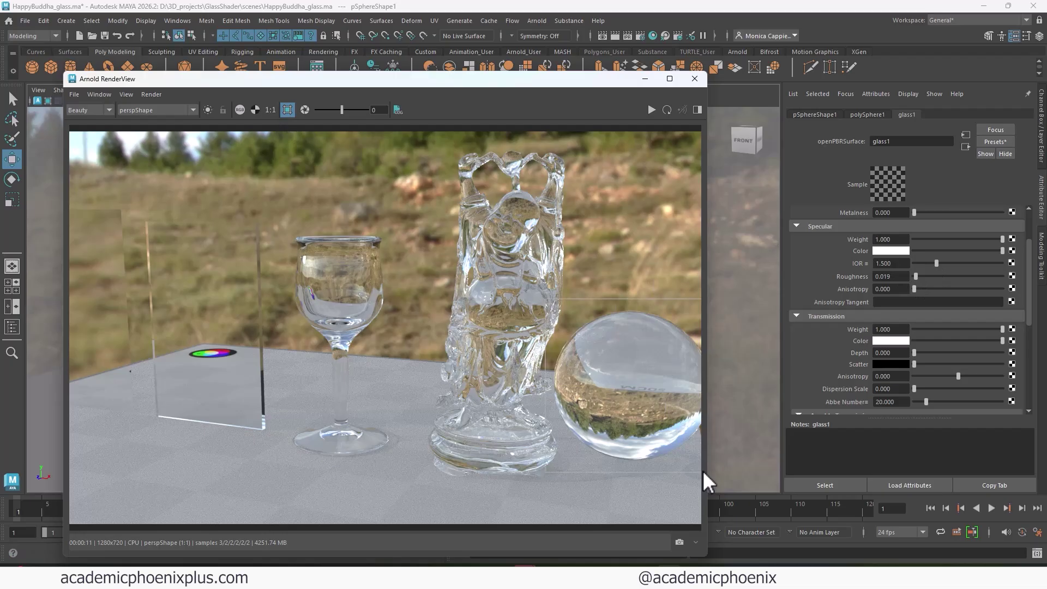
{"action": "left_click", "coordinate": [650, 109]}
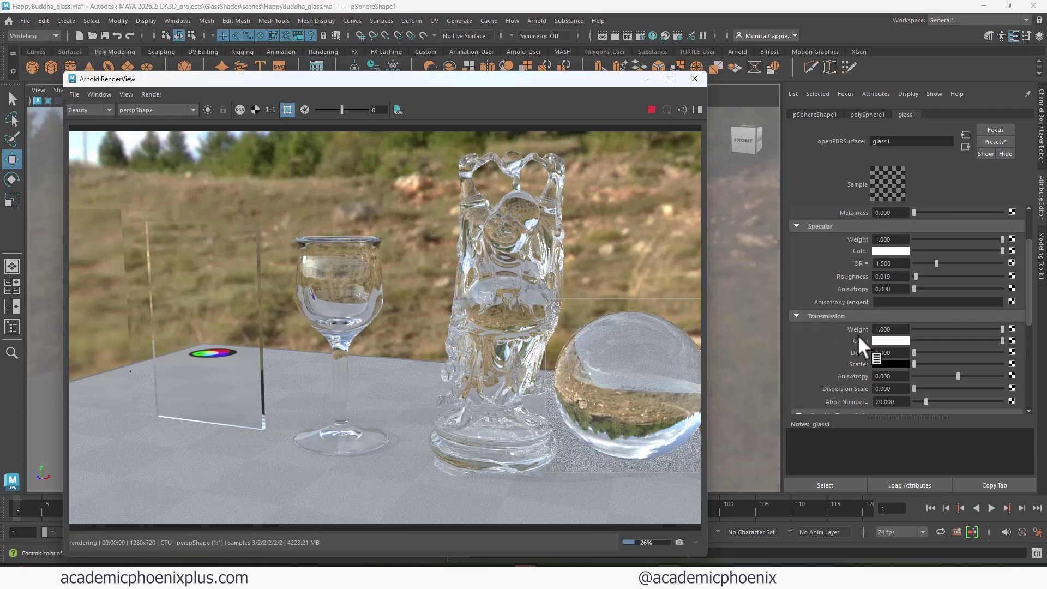
Step: Preview IOR values around 1.139 and 1.089, then set IOR back to 1.5
{"action": "left_click", "coordinate": [935, 263]}
{"action": "mouse_move", "coordinate": [935, 263]}
{"action": "left_mouse_down"}
{"action": "mouse_move", "coordinate": [920, 264]}
{"action": "mouse_move", "coordinate": [991, 264]}
{"action": "mouse_move", "coordinate": [927, 264]}
{"action": "left_mouse_up"}
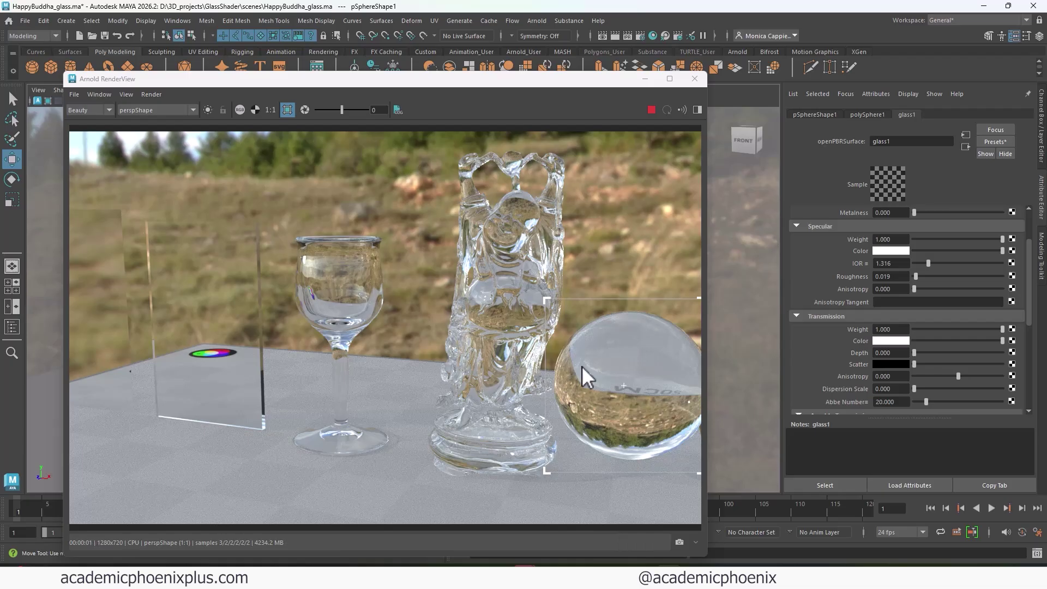
{"action": "mouse_move", "coordinate": [928, 265]}
{"action": "left_mouse_down"}
{"action": "mouse_move", "coordinate": [914, 265]}
{"action": "mouse_move", "coordinate": [936, 264]}
{"action": "left_mouse_up"}
{"action": "double_click", "coordinate": [884, 265]}
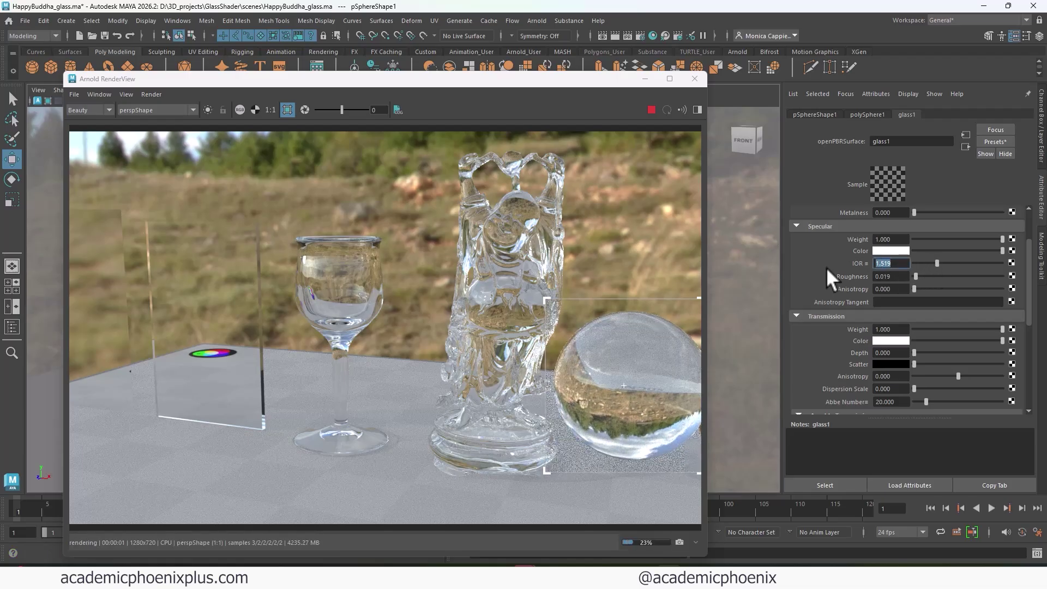
{"action": "type", "text": "1.5"}
{"action": "key", "text": "Return"}
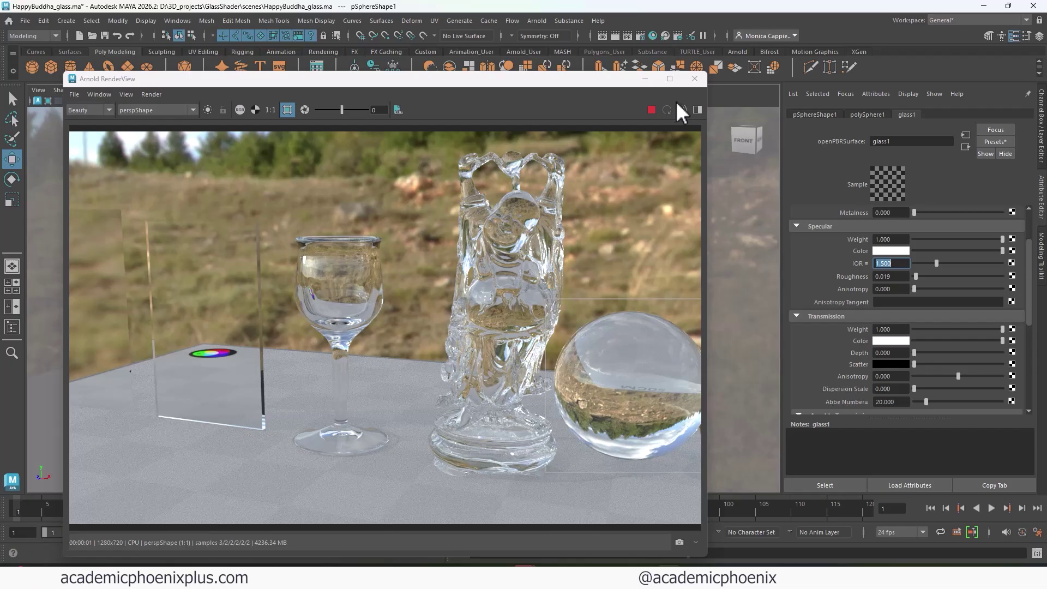
Step: Duplicate the sphere, place the copy above the first, and assign a new OpenPBR Surface
{"action": "left_click", "coordinate": [694, 79]}
{"action": "key", "text": "ctrl+z"}
{"action": "key", "text": "ctrl+z"}
{"action": "key", "text": "ctrl+z"}
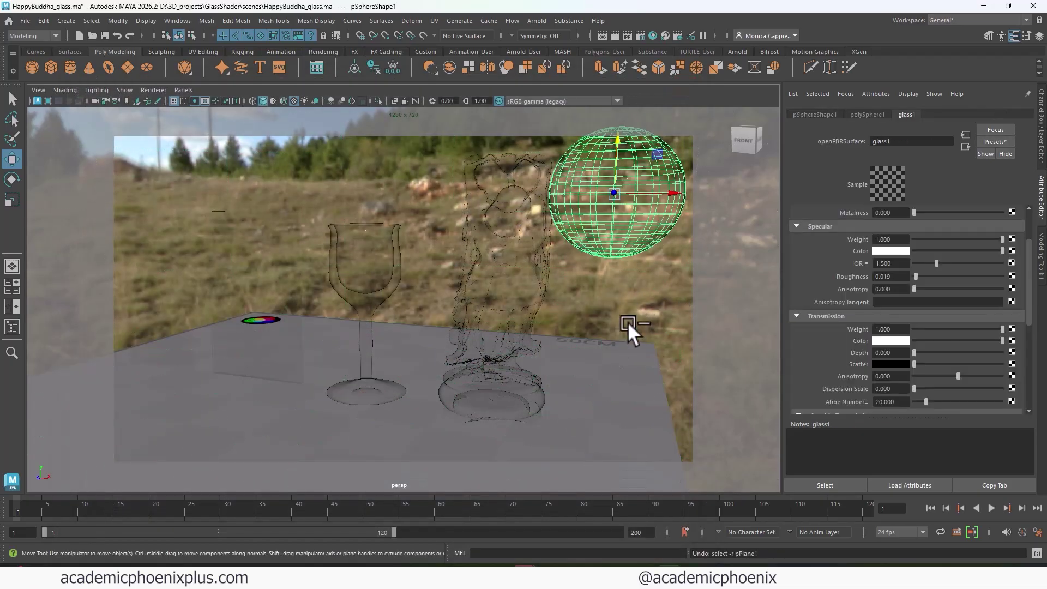
{"action": "key", "text": "ctrl+d"}
{"action": "left_click_drag", "start_coordinate": [626, 311], "coordinate": [635, 196]}
{"action": "left_click_drag", "start_coordinate": [617, 147], "coordinate": [618, 156]}
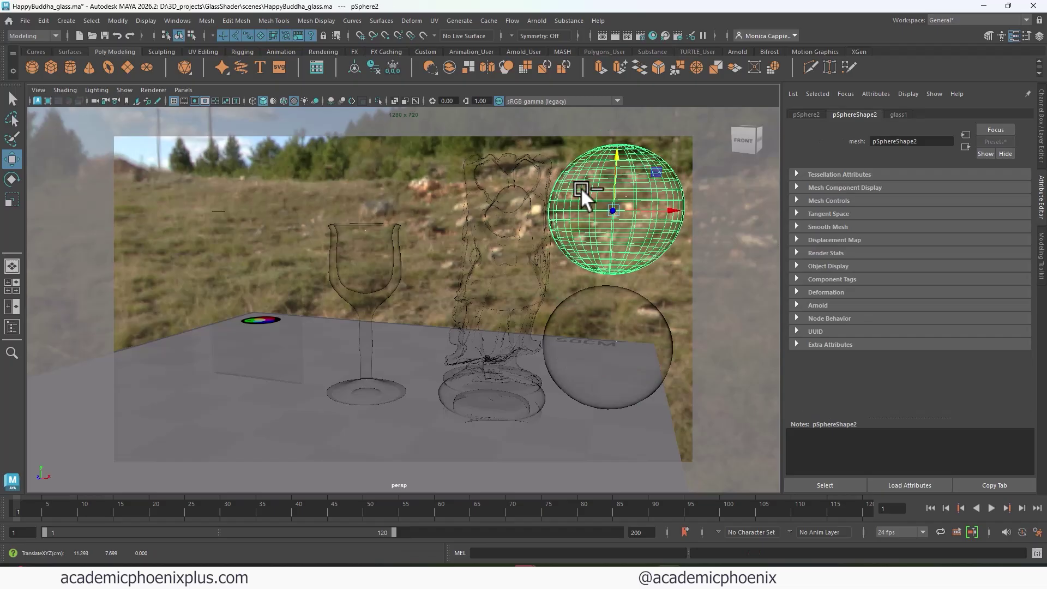
{"action": "right_click_drag", "start_coordinate": [580, 187], "coordinate": [742, 555]}
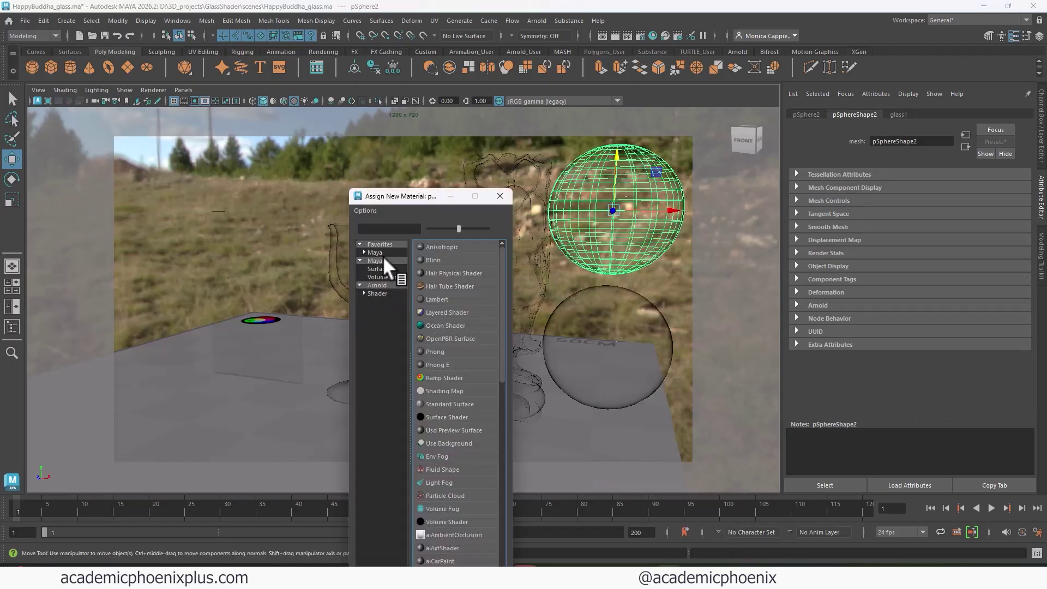
{"action": "left_click", "coordinate": [381, 260]}
{"action": "left_click", "coordinate": [459, 338]}
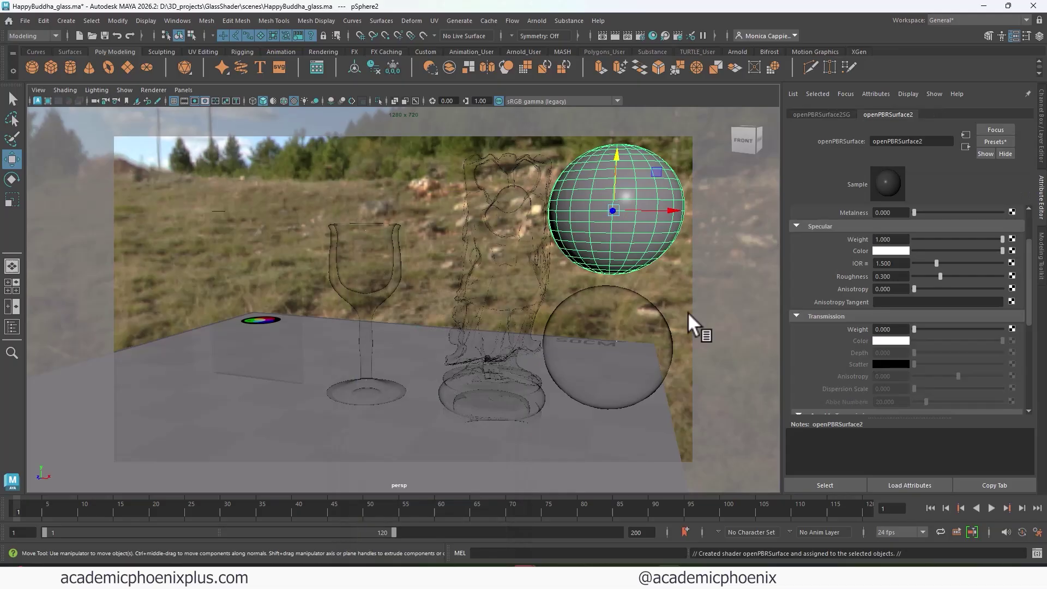
Step: Set roughness 0.019, transmission weight 1 and Thin Walled on the new material, then render
{"action": "left_click_drag", "start_coordinate": [940, 276], "coordinate": [915, 276]}
{"action": "left_click_drag", "start_coordinate": [982, 329], "coordinate": [1006, 328]}
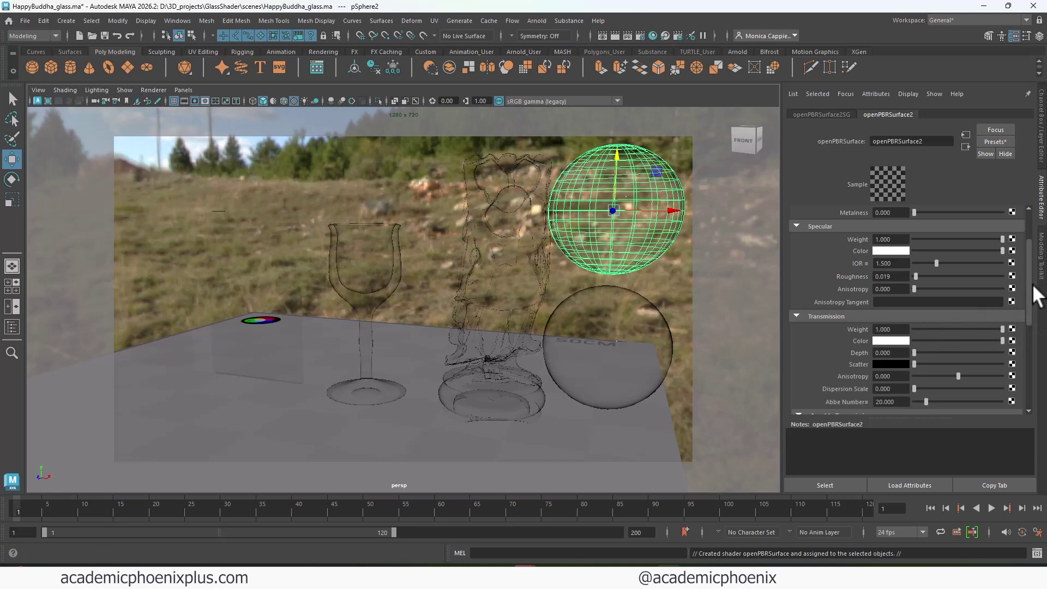
{"action": "scroll", "coordinate": [1029, 306], "scroll_direction": "down", "scroll_amount": 3}
{"action": "left_click_drag", "start_coordinate": [1032, 327], "coordinate": [1030, 369]}
{"action": "left_click", "coordinate": [828, 342]}
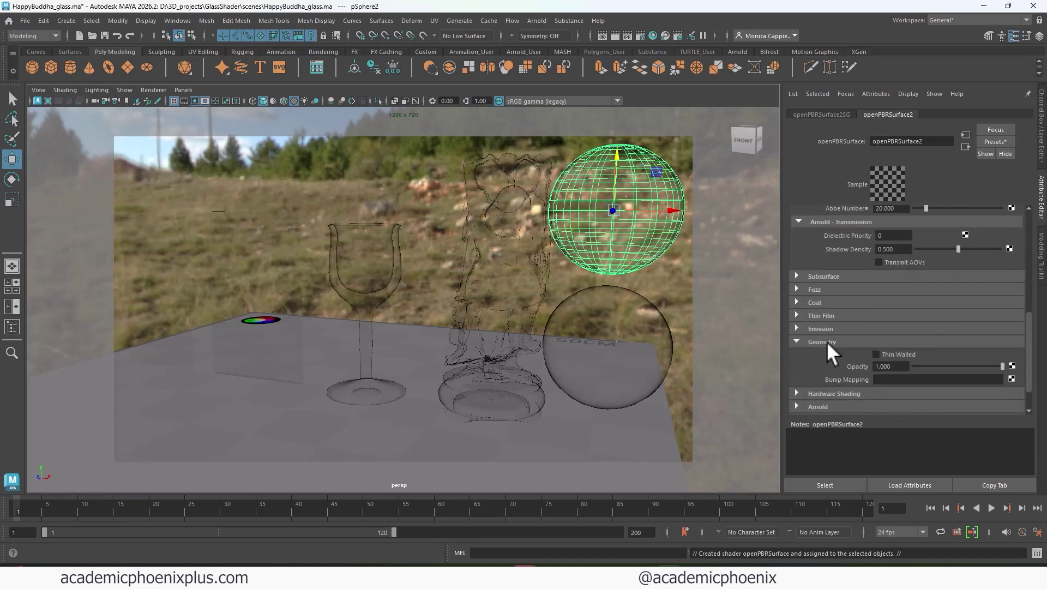
{"action": "left_click", "coordinate": [897, 354]}
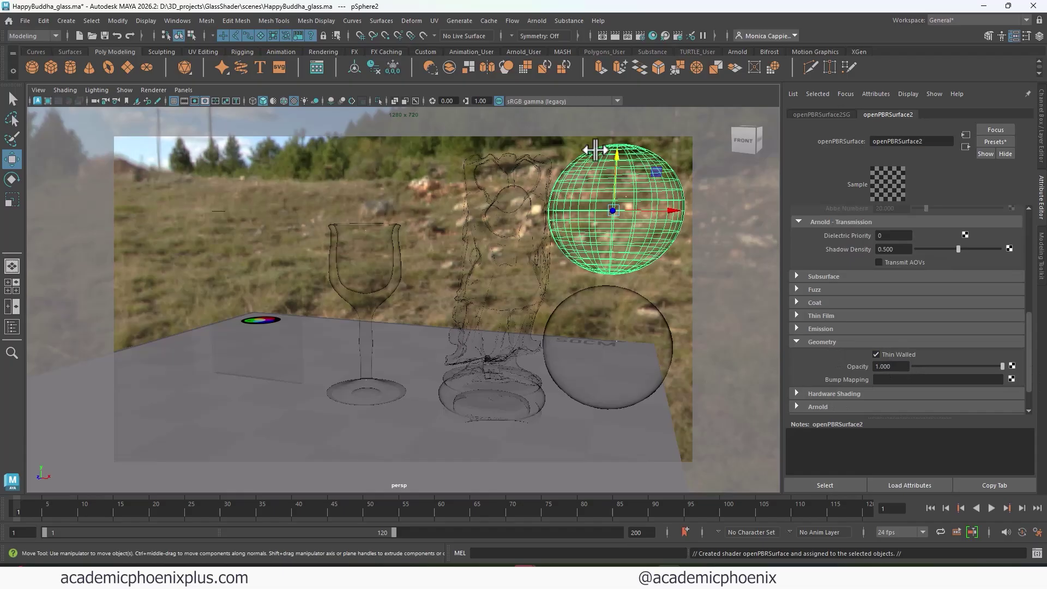
{"action": "left_click", "coordinate": [615, 35]}
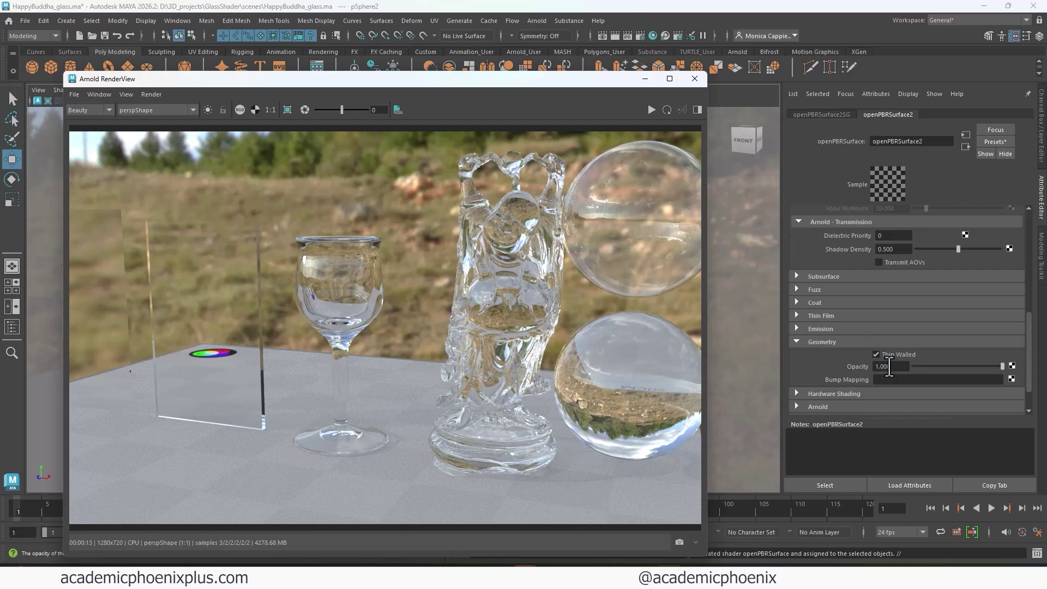
Step: Set glass1's transmission colour to cyan and test it in an Arnold render
{"action": "scroll", "coordinate": [894, 349], "scroll_direction": "up", "scroll_amount": 5}
{"action": "left_click", "coordinate": [554, 256]}
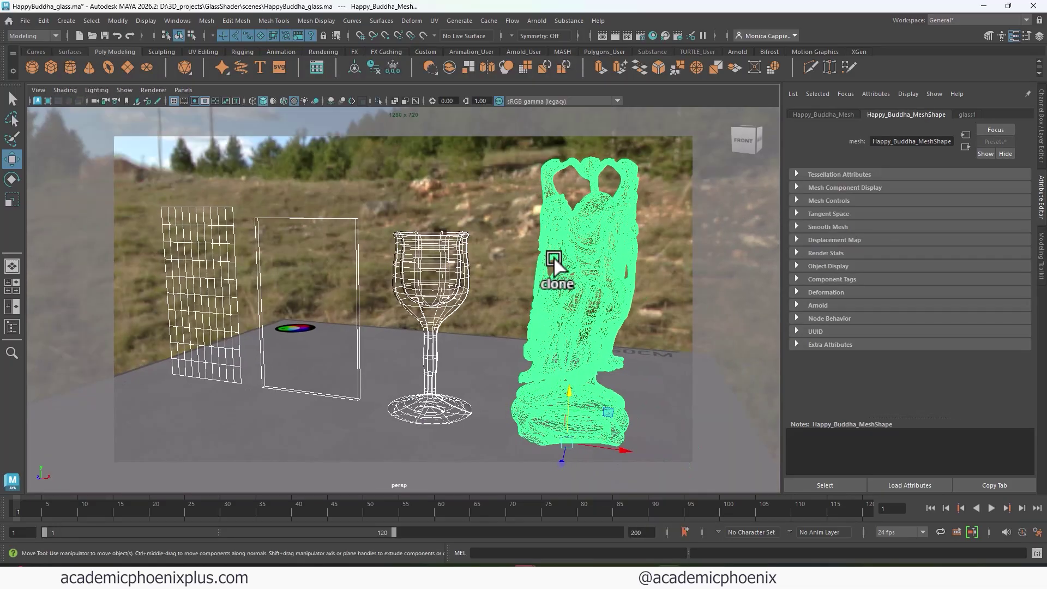
{"action": "left_click", "coordinate": [967, 114]}
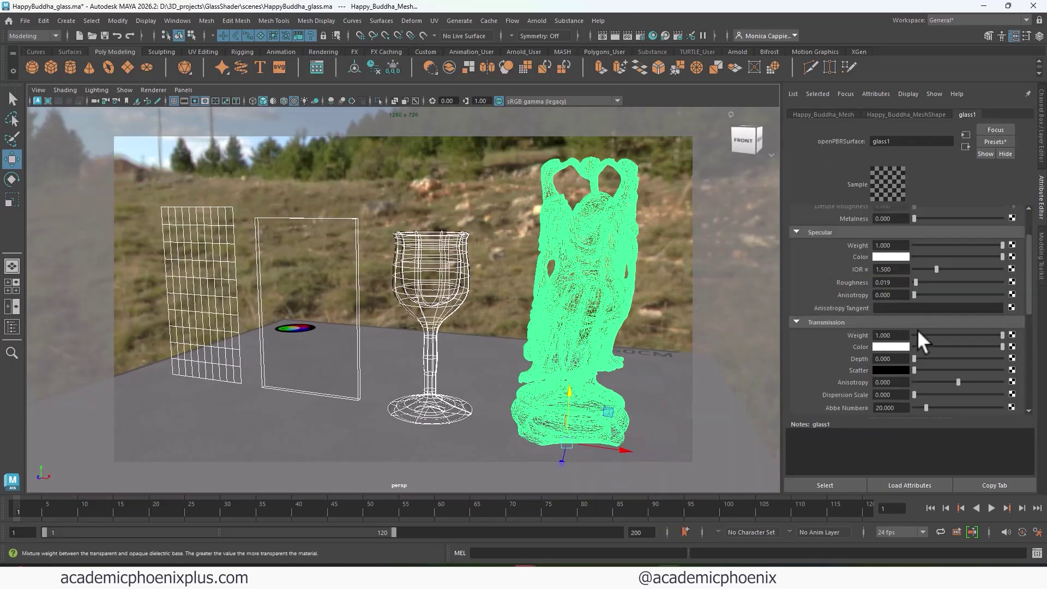
{"action": "left_click", "coordinate": [894, 347]}
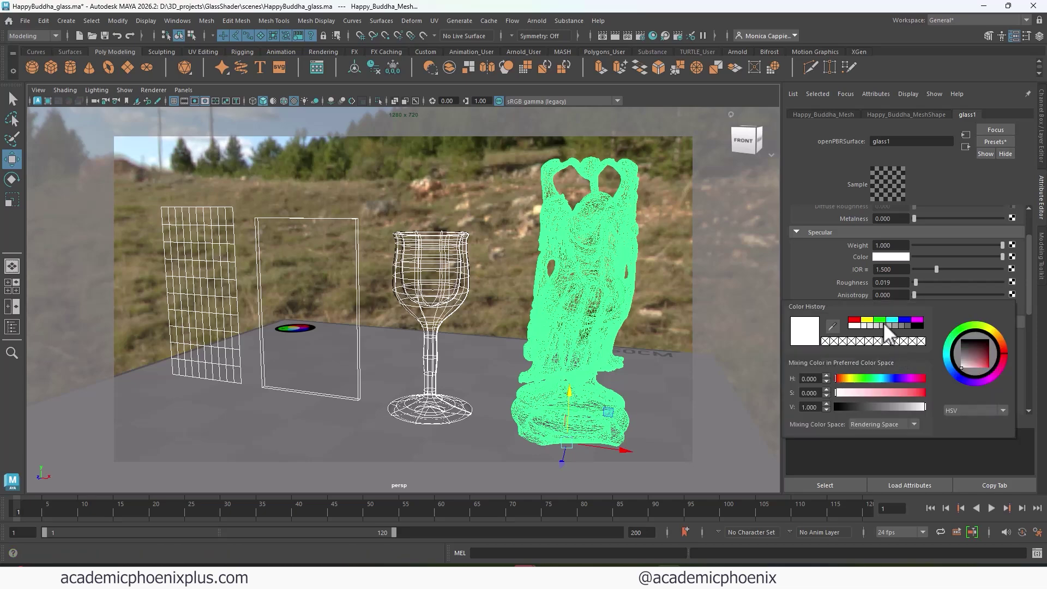
{"action": "left_click", "coordinate": [895, 320]}
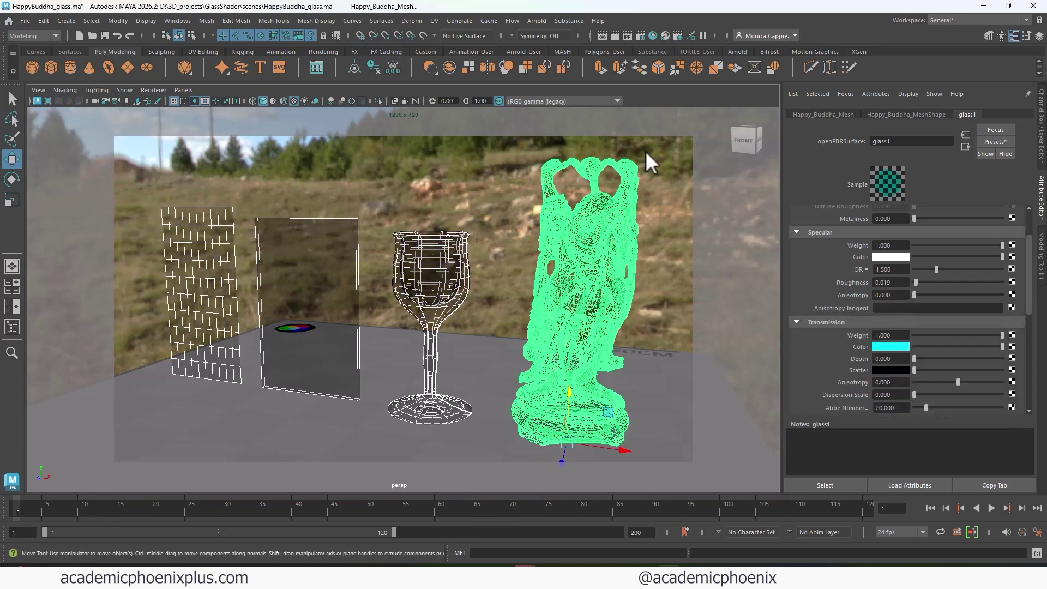
{"action": "left_click", "coordinate": [602, 39]}
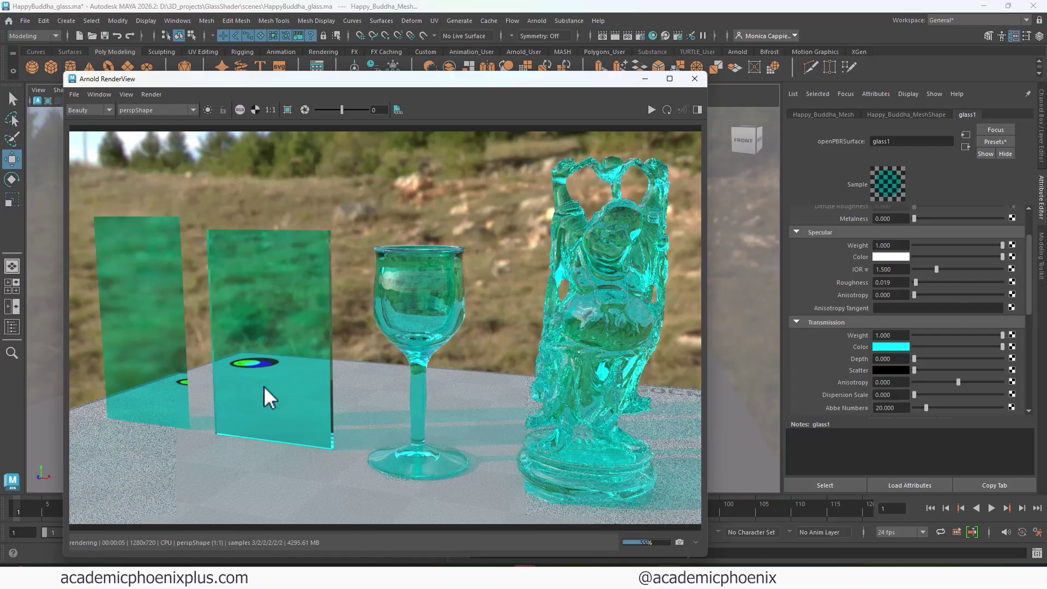
{"action": "key", "text": "Escape"}
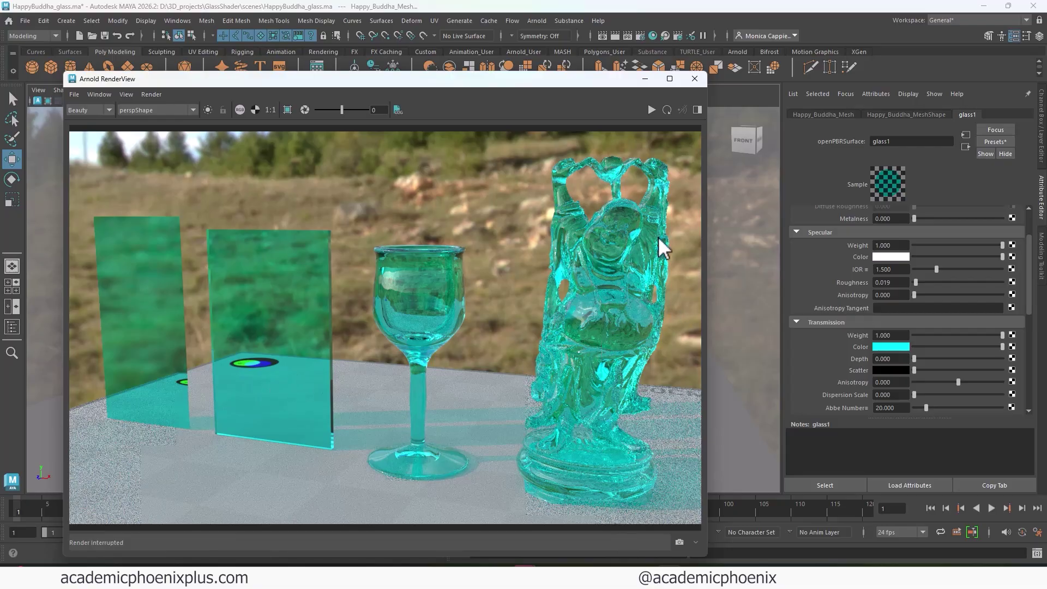
Step: Try a dark teal transmission colour in IPR, then brighten it back to teal
{"action": "left_click", "coordinate": [897, 348]}
{"action": "left_click", "coordinate": [896, 348]}
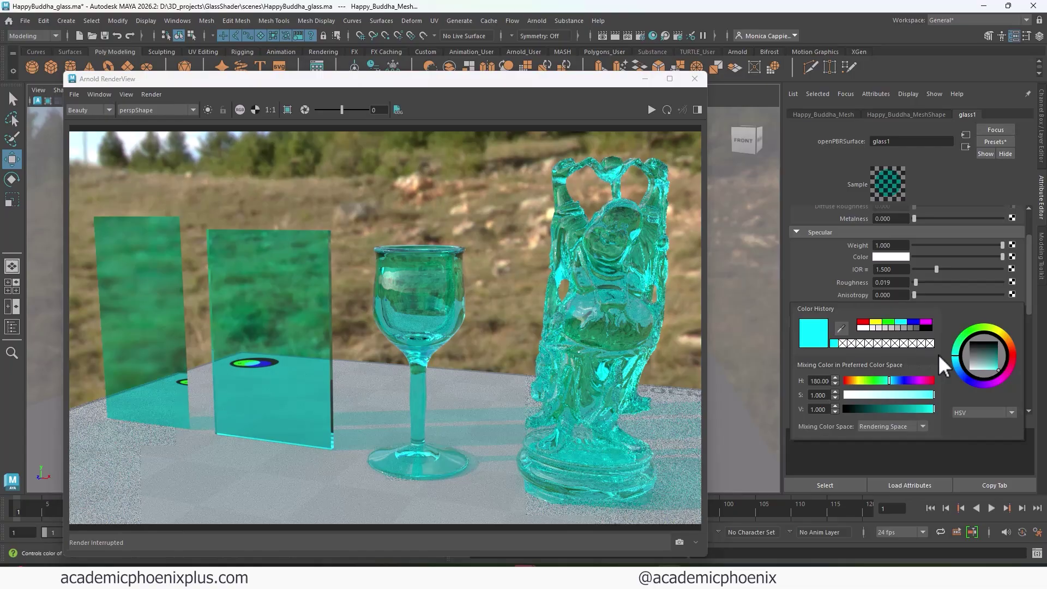
{"action": "left_click", "coordinate": [862, 407]}
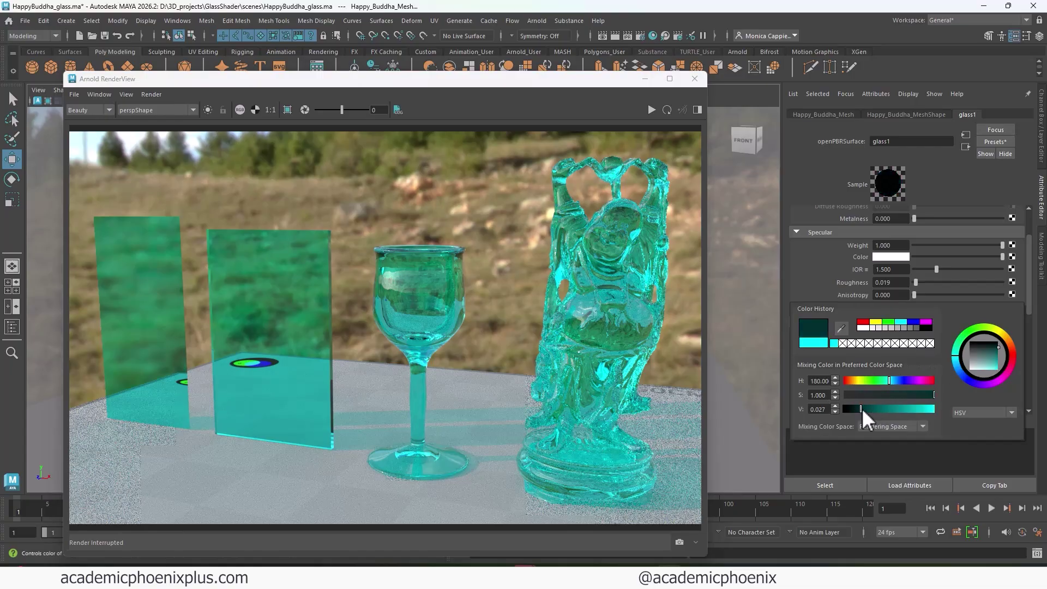
{"action": "left_click", "coordinate": [651, 110]}
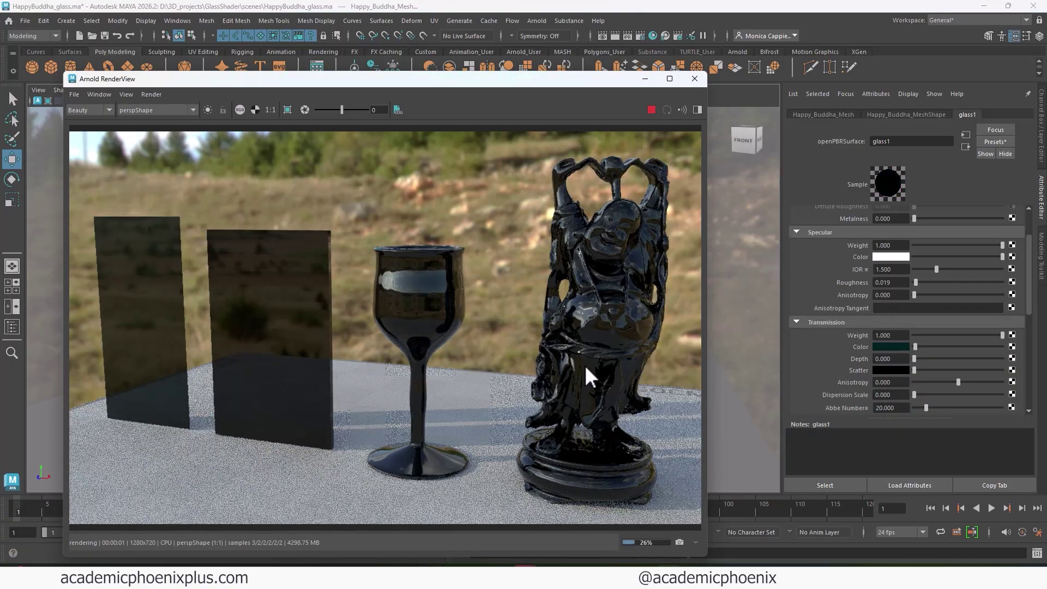
{"action": "left_click_drag", "start_coordinate": [915, 346], "coordinate": [1002, 347]}
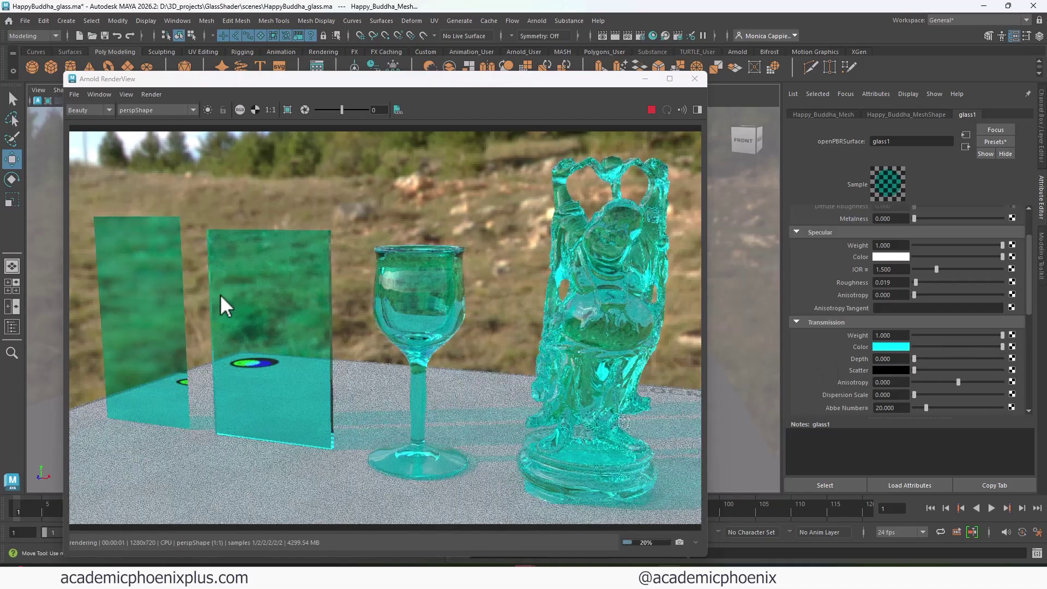
{"action": "left_click", "coordinate": [651, 109]}
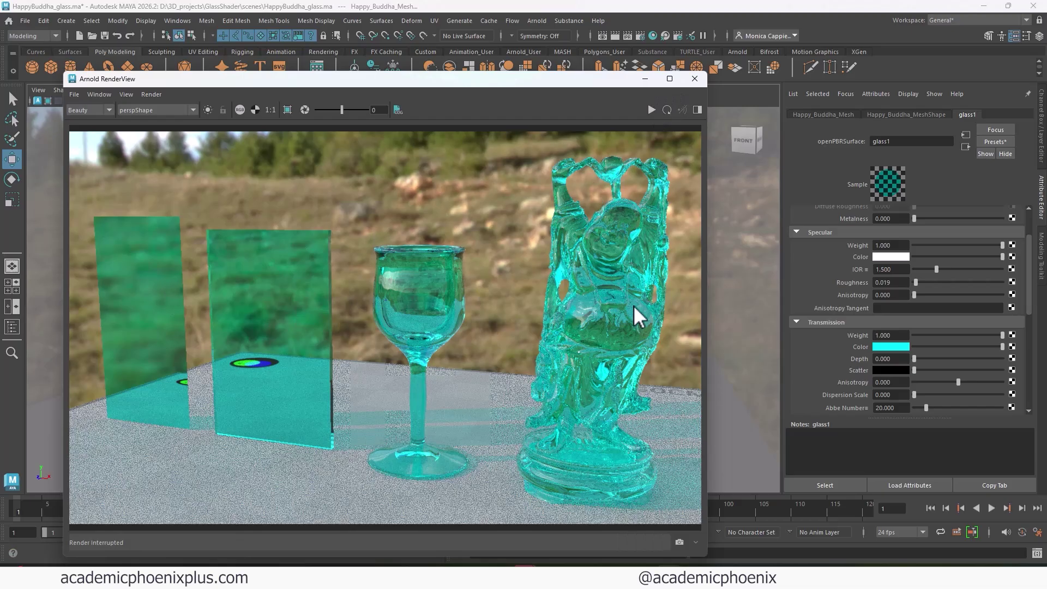
Step: Set glass1's transmission colour to white and transmission depth to 1.0
{"action": "left_click", "coordinate": [889, 345]}
{"action": "left_click", "coordinate": [846, 320]}
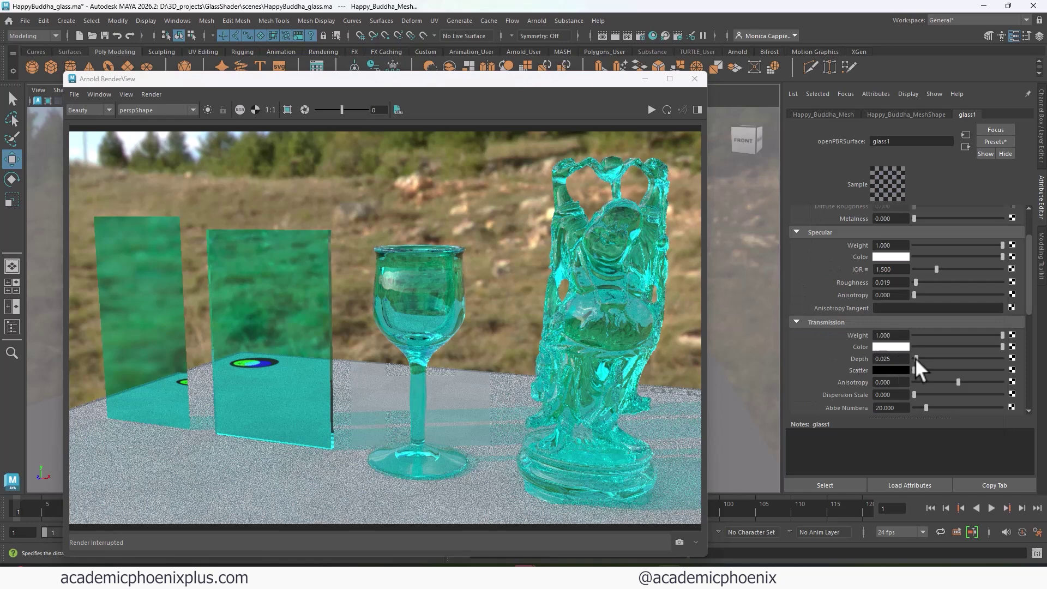
{"action": "left_click_drag", "start_coordinate": [983, 358], "coordinate": [1003, 357]}
{"action": "left_click", "coordinate": [651, 109]}
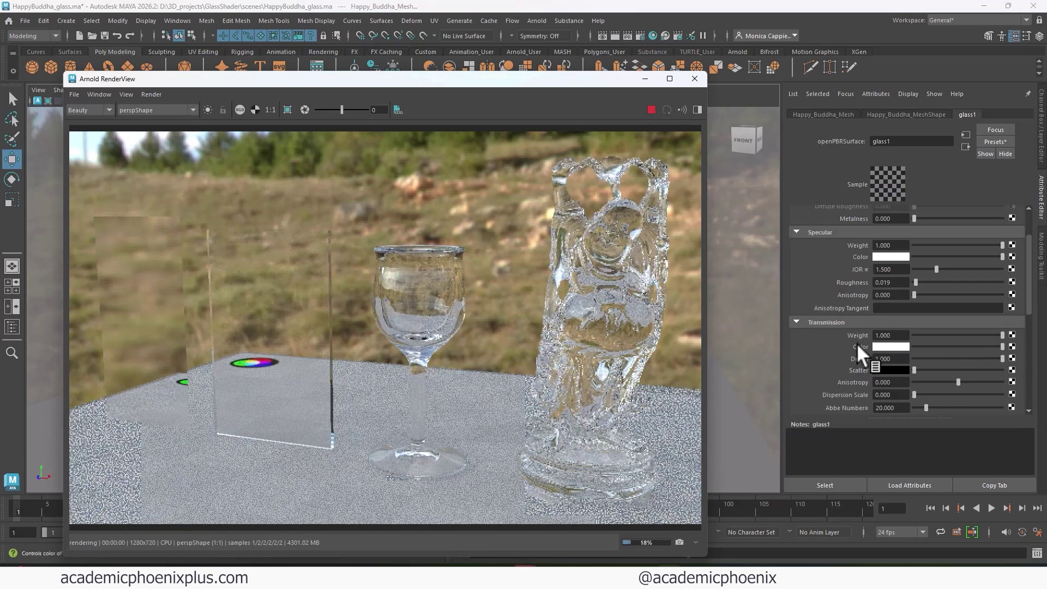
{"action": "left_click", "coordinate": [651, 108]}
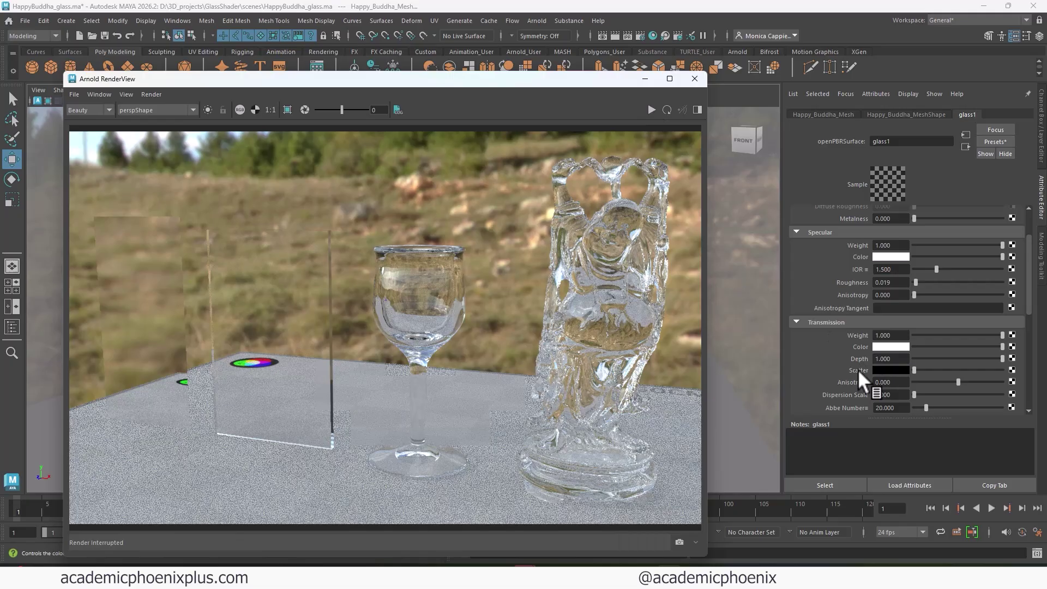
Step: Make the transmission scatter magenta and re-render the scene
{"action": "left_click", "coordinate": [891, 370]}
{"action": "left_click", "coordinate": [919, 342]}
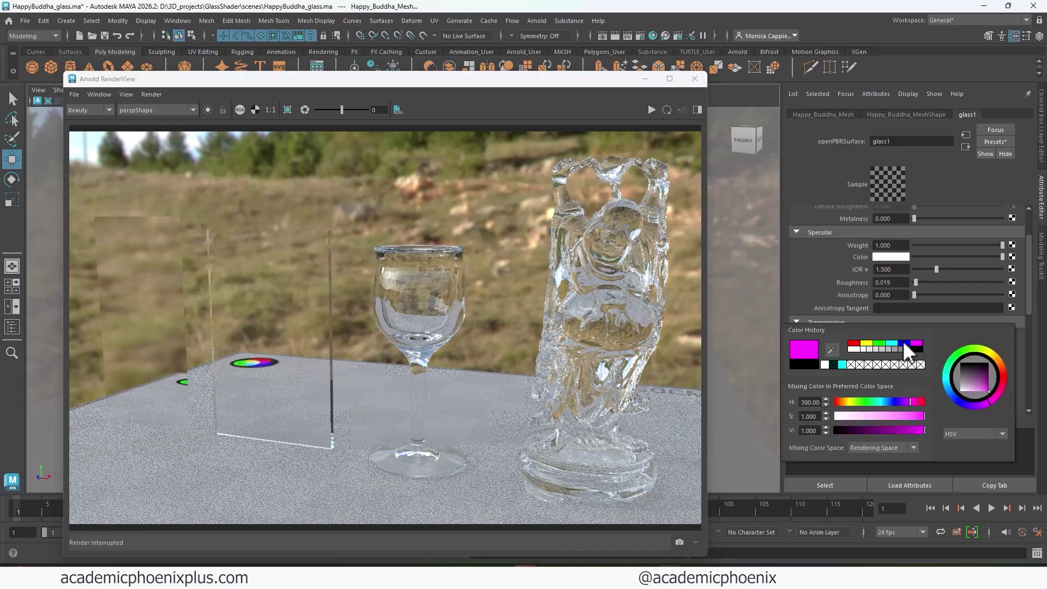
{"action": "left_click", "coordinate": [651, 110]}
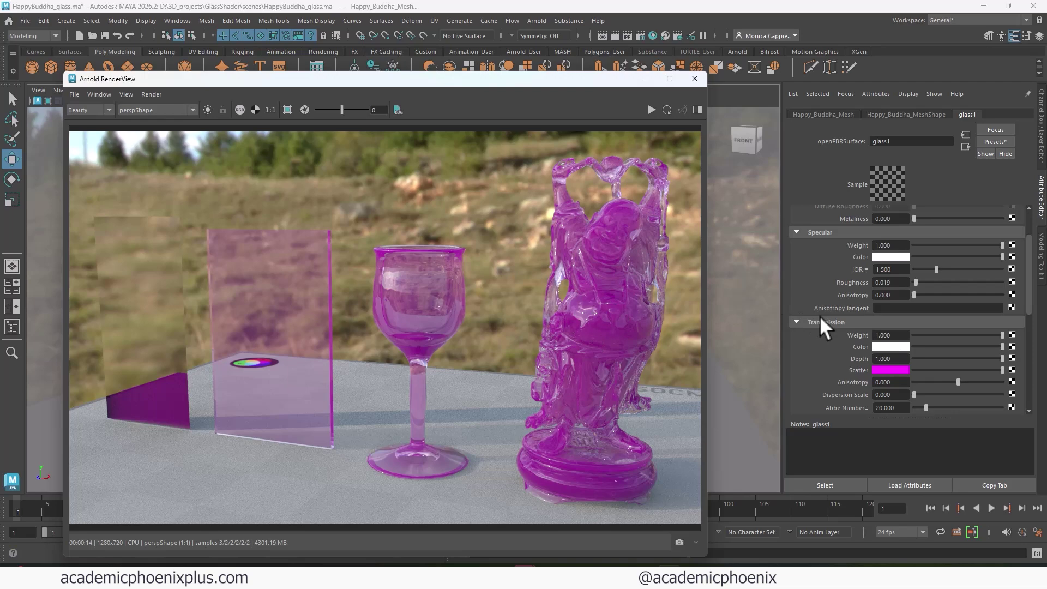
Step: With the IPR render running, set Glass1's transmission depth to 1.5, then stop the render
{"action": "left_click", "coordinate": [652, 110]}
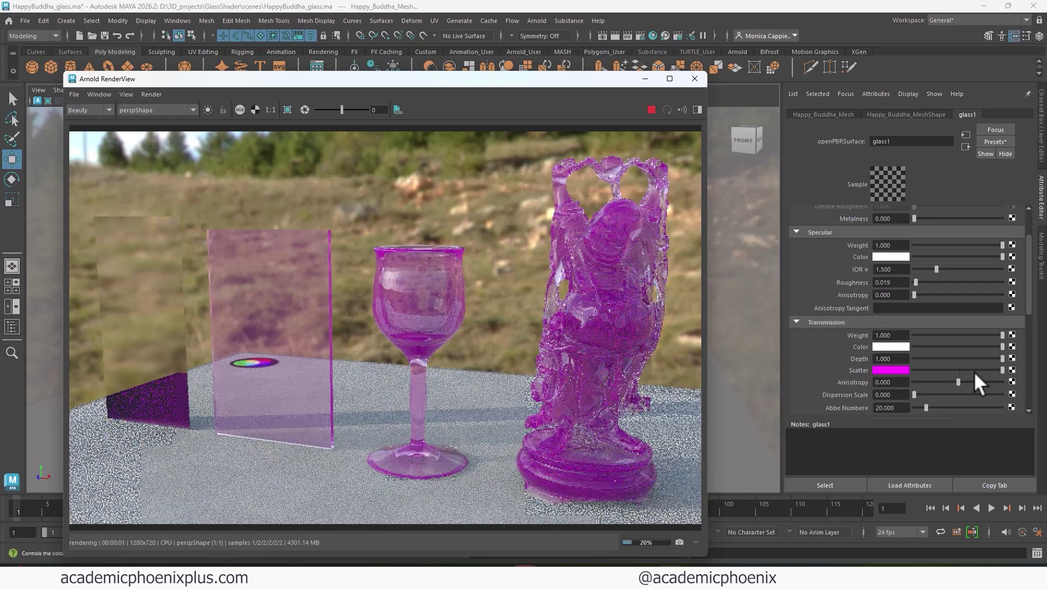
{"action": "left_click_drag", "start_coordinate": [1001, 358], "coordinate": [944, 361]}
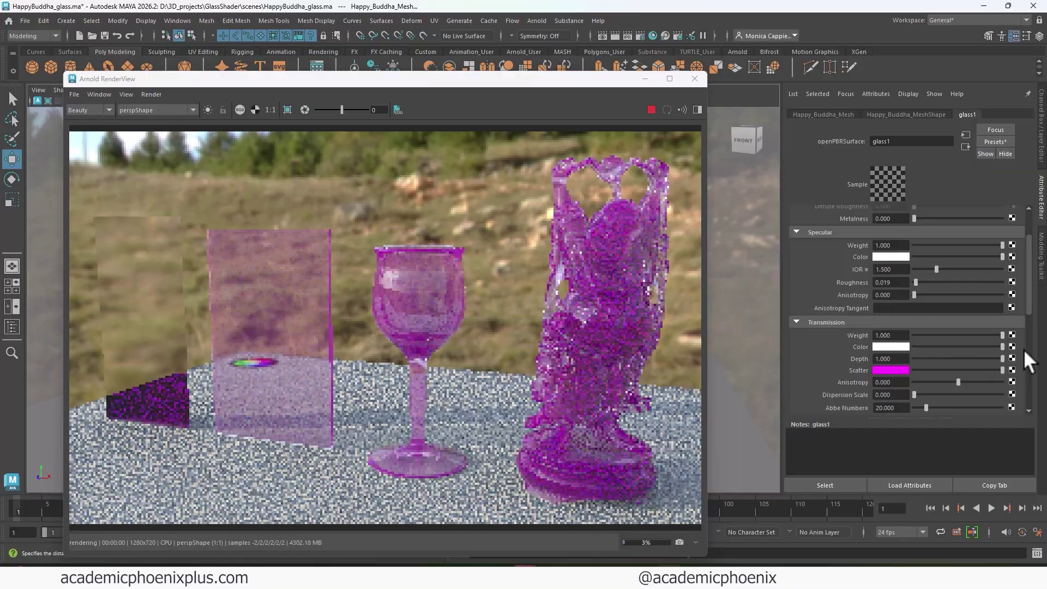
{"action": "double_click", "coordinate": [890, 358]}
{"action": "type", "text": "1"}
{"action": "key", "text": "Return"}
{"action": "type", "text": ".5"}
{"action": "key", "text": "Return"}
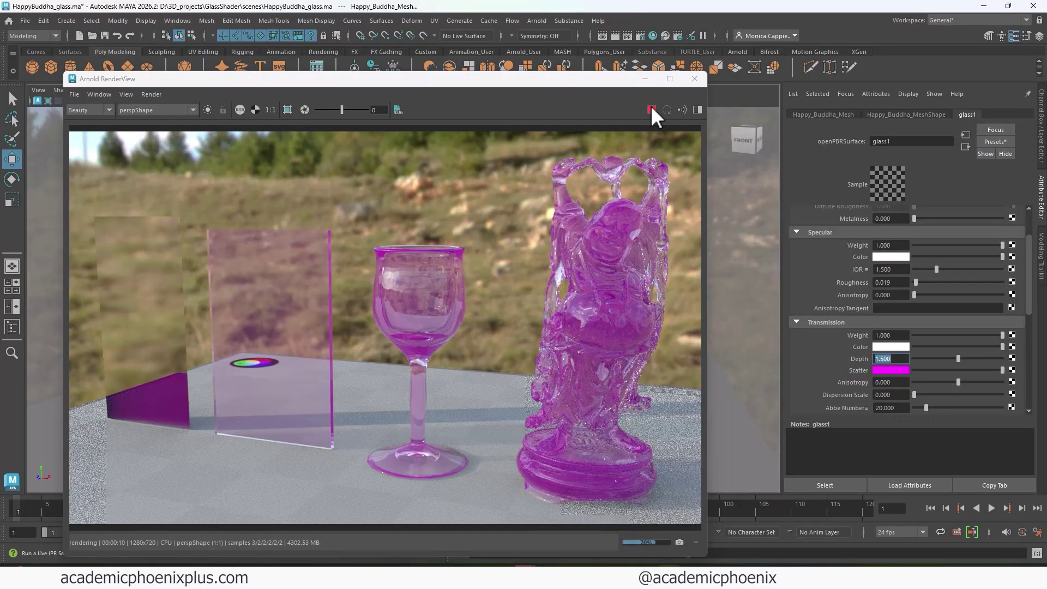
{"action": "left_click", "coordinate": [651, 110]}
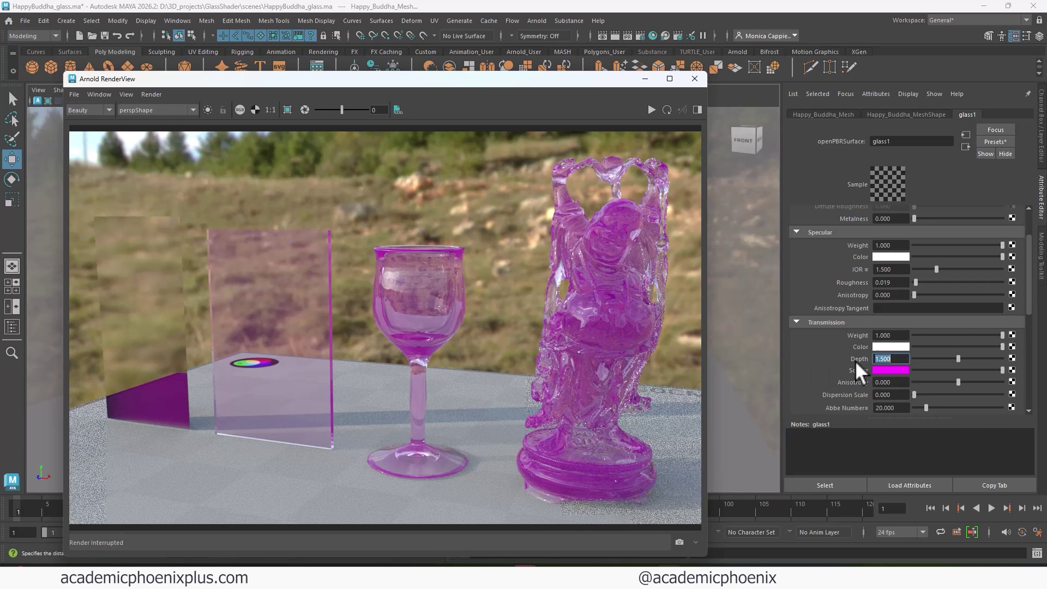
Step: Close the render view, enlarge the sphere and assign it a new OpenPBR Surface material
{"action": "left_click", "coordinate": [697, 77]}
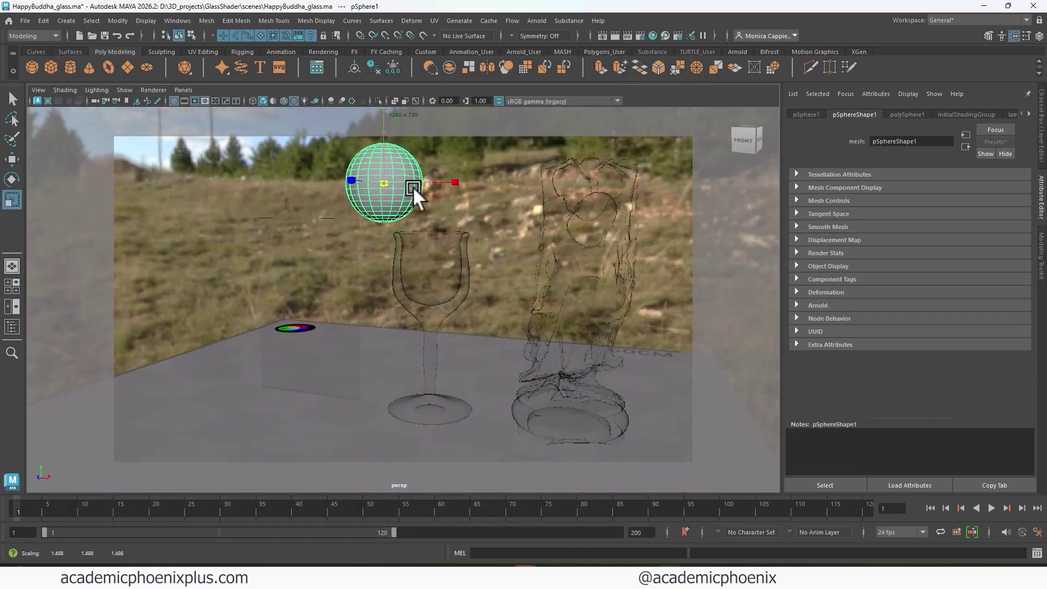
{"action": "mouse_move", "coordinate": [413, 186]}
{"action": "left_mouse_down"}
{"action": "mouse_move", "coordinate": [439, 190]}
{"action": "mouse_move", "coordinate": [414, 191]}
{"action": "left_mouse_up"}
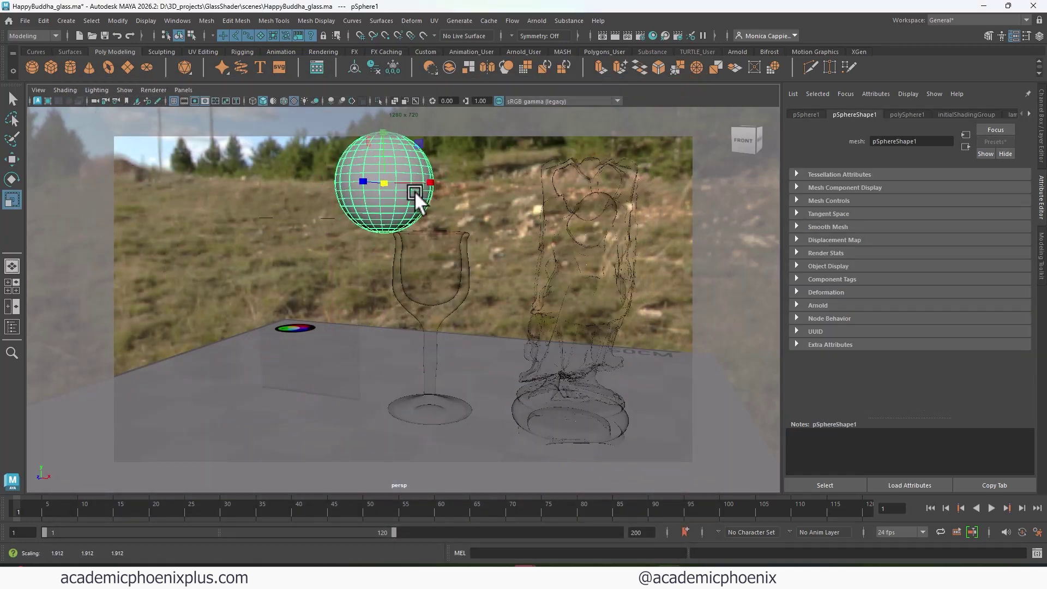
{"action": "right_click_drag", "start_coordinate": [463, 240], "coordinate": [548, 490]}
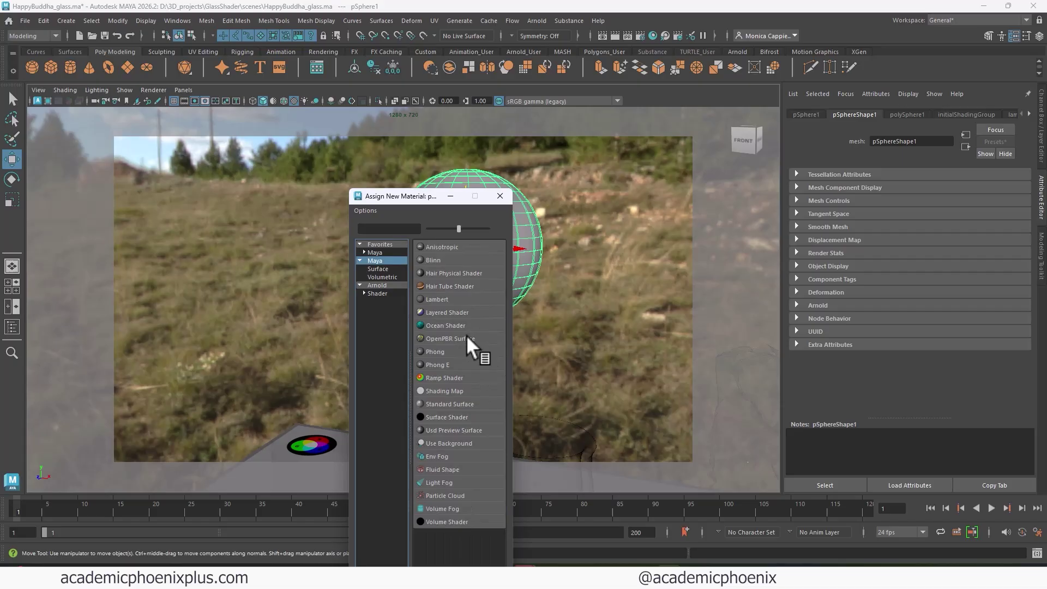
{"action": "left_click", "coordinate": [447, 339]}
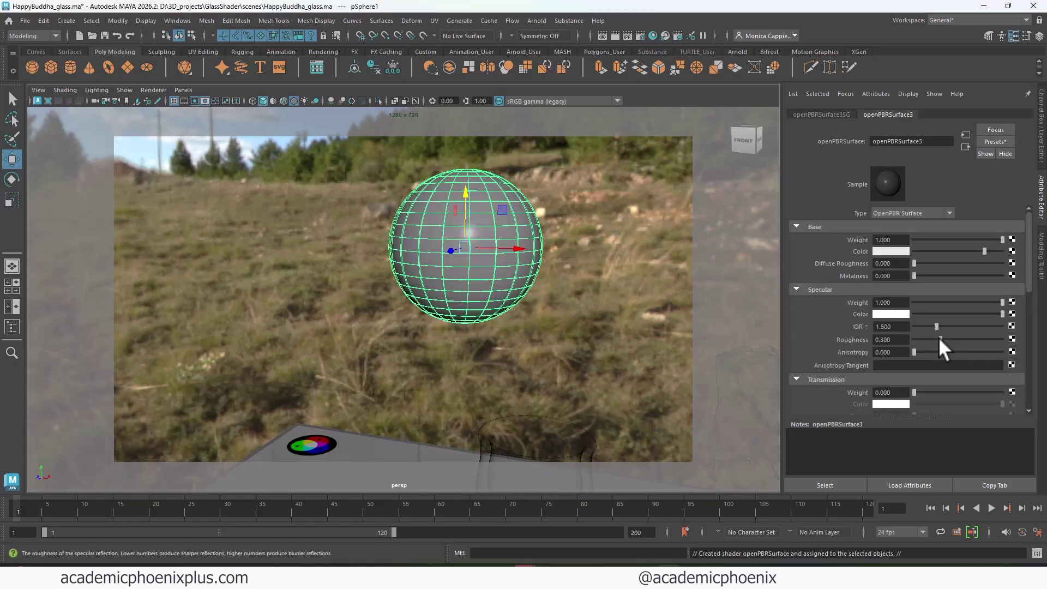
Step: Set the new material's roughness to 0 and transmission weight to 1, then open Hypershade
{"action": "left_click_drag", "start_coordinate": [939, 338], "coordinate": [1029, 324]}
{"action": "scroll", "coordinate": [900, 334], "scroll_direction": "down", "scroll_amount": 3}
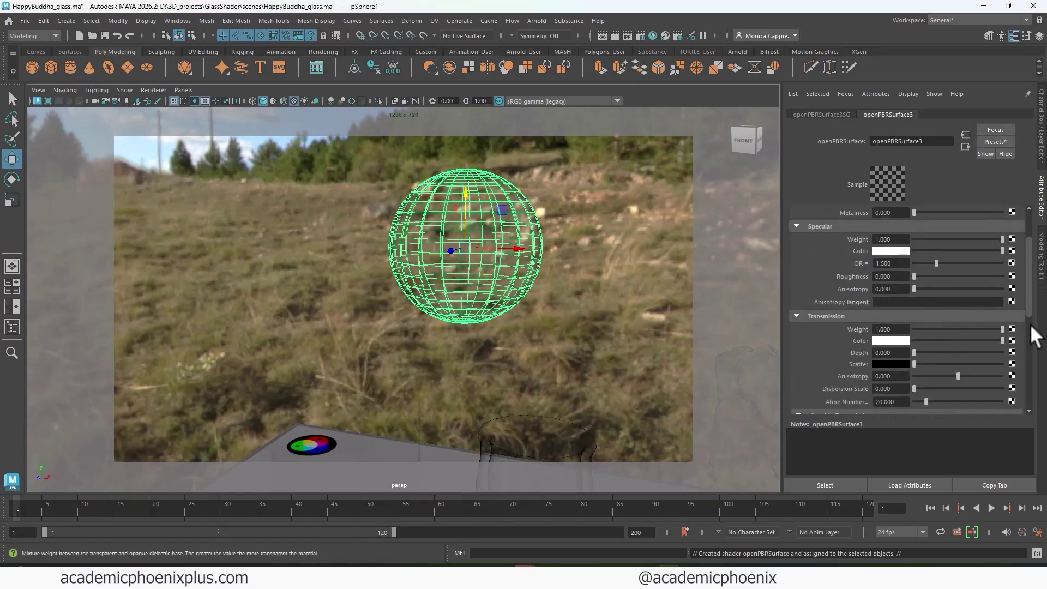
{"action": "left_click", "coordinate": [652, 37]}
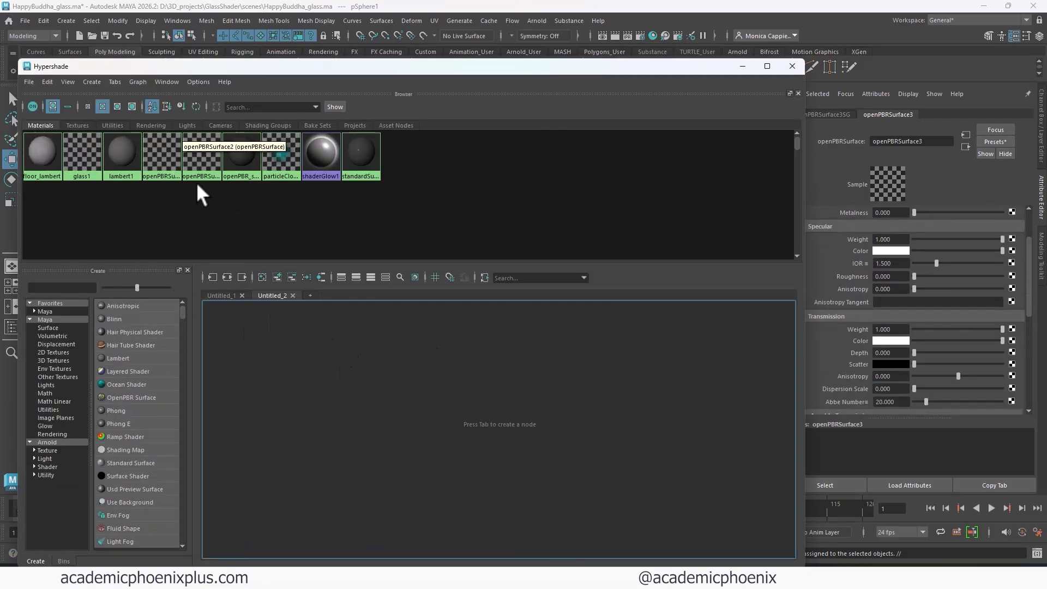
Step: Graph the sphere's shading network and rename openPBRSurface3 to 'marble'
{"action": "left_click", "coordinate": [227, 277]}
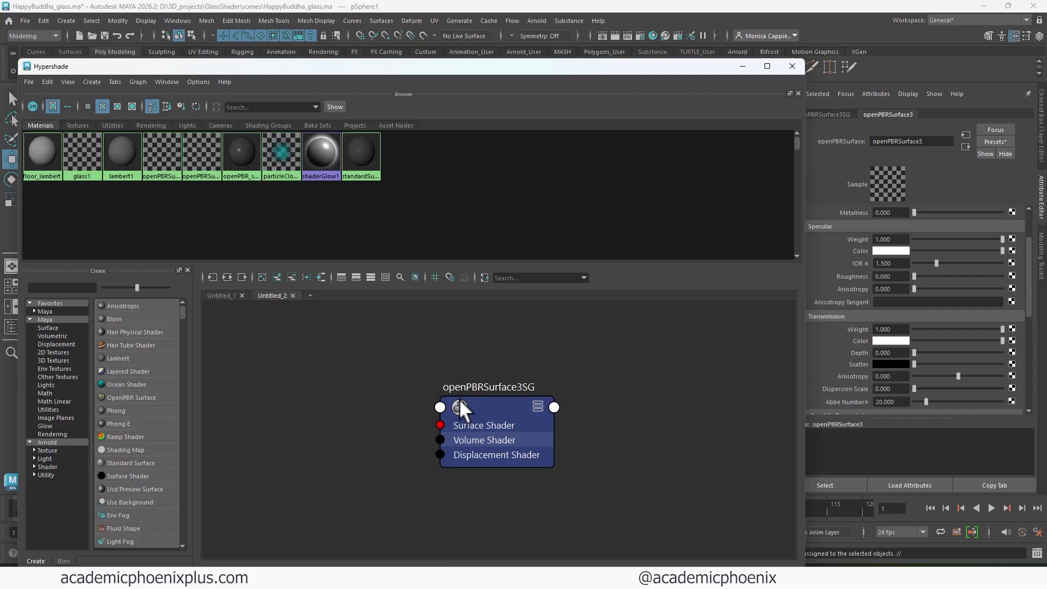
{"action": "left_click", "coordinate": [461, 403]}
{"action": "left_click", "coordinate": [226, 277]}
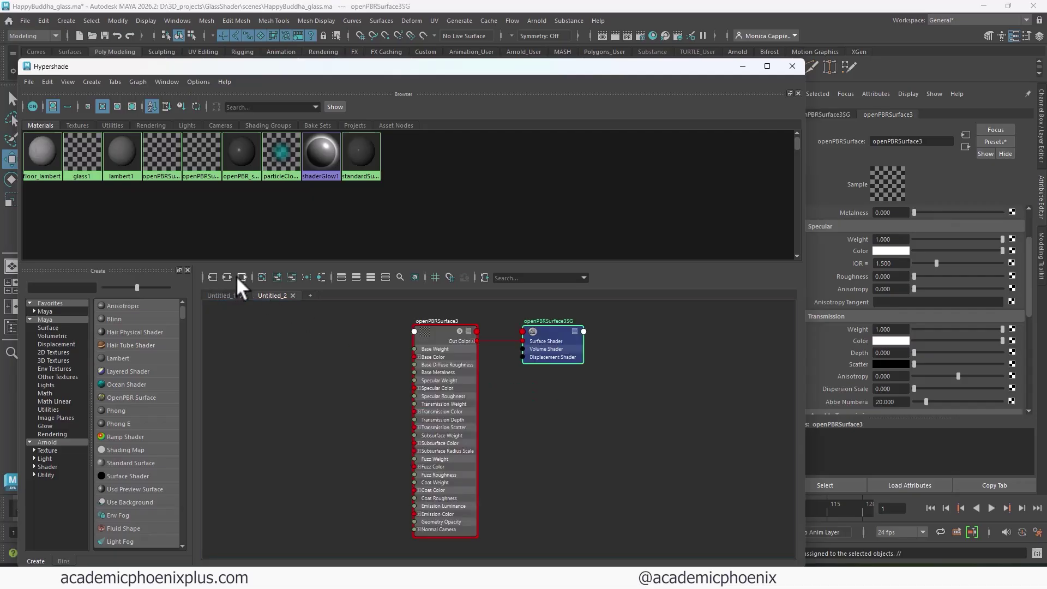
{"action": "left_click_drag", "start_coordinate": [408, 303], "coordinate": [579, 366]}
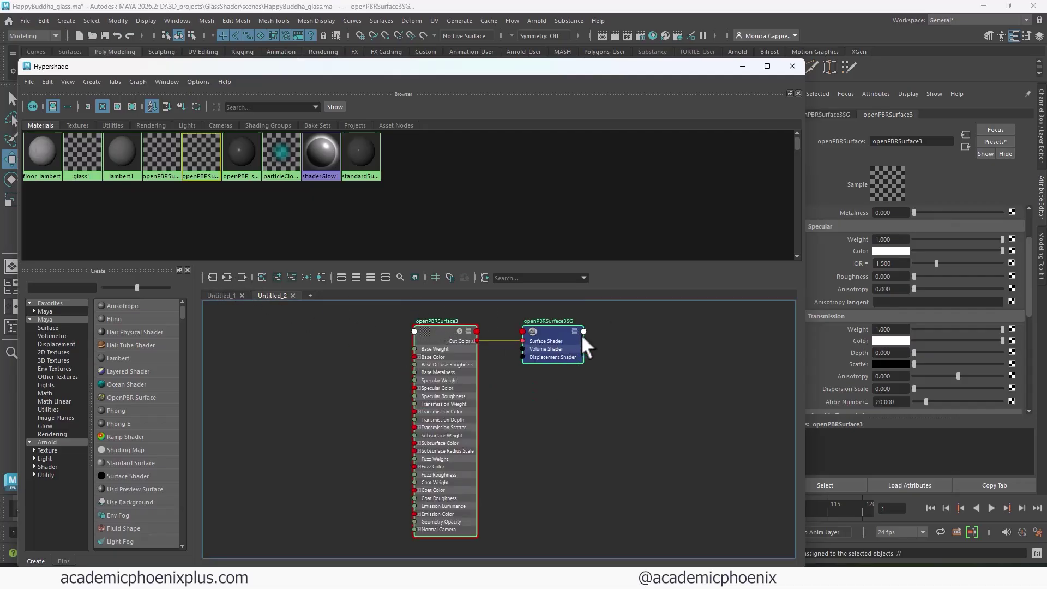
{"action": "double_click", "coordinate": [927, 141]}
{"action": "type", "text": "marble"}
{"action": "key", "text": "Return"}
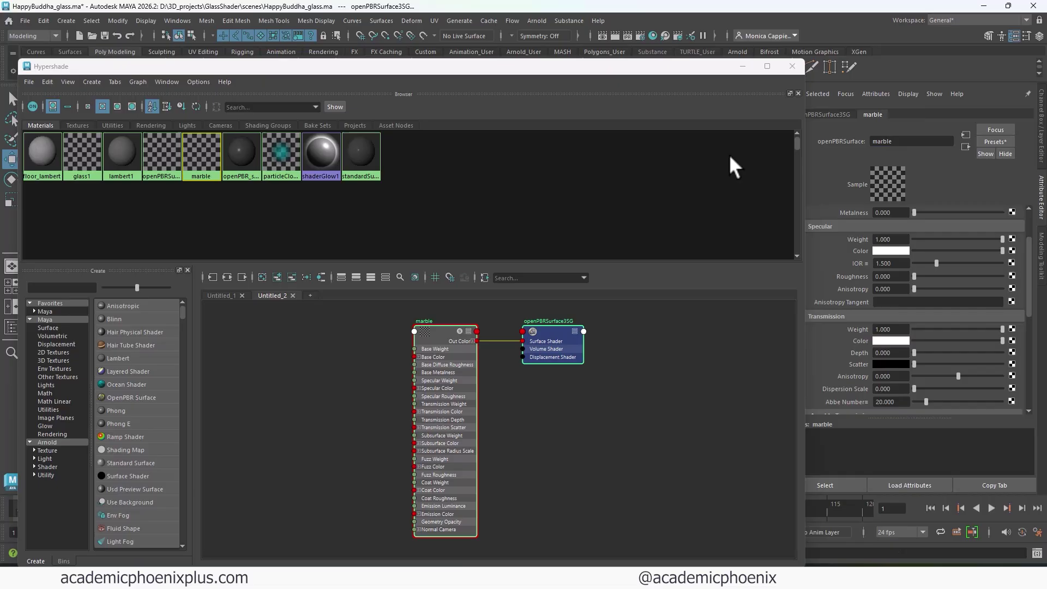
Step: Create an aiImage node and browse for its image file
{"action": "left_click", "coordinate": [289, 348]}
{"action": "key", "text": "Tab"}
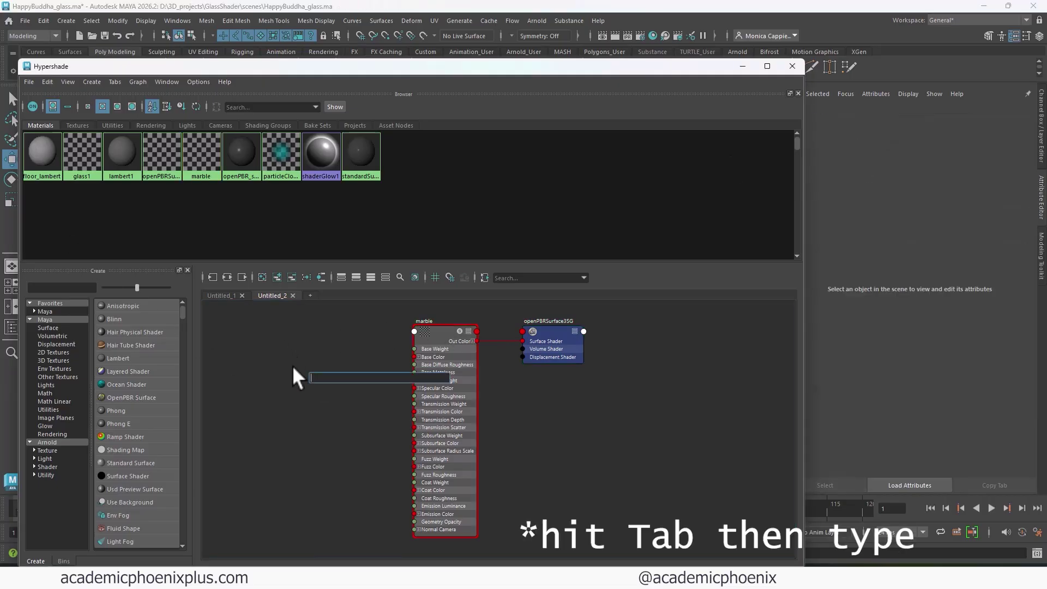
{"action": "type", "text": "aiI"}
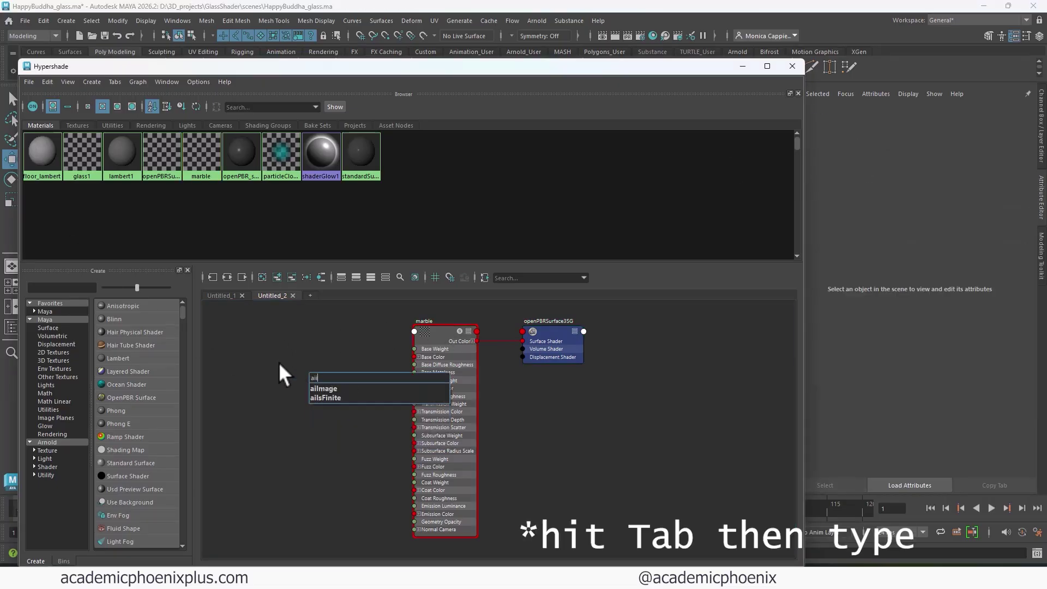
{"action": "left_click", "coordinate": [326, 388]}
{"action": "left_click", "coordinate": [1015, 233]}
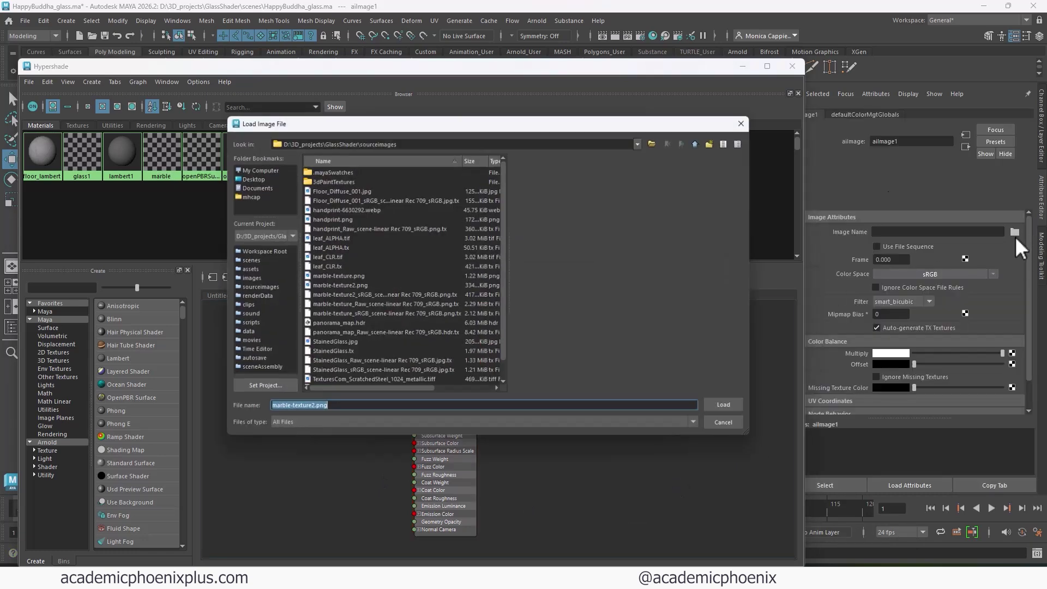
Step: Load marble-texture.png and feed aiImage1 into a new spherical aiUvProjection node
{"action": "double_click", "coordinate": [349, 276]}
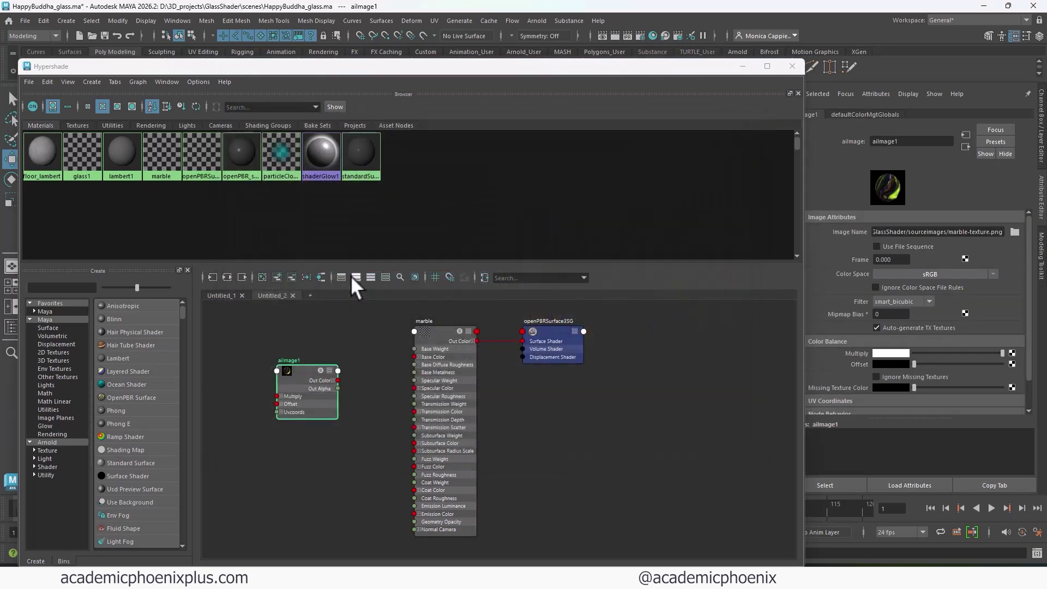
{"action": "left_click_drag", "start_coordinate": [302, 371], "coordinate": [263, 369]}
{"action": "left_click_drag", "start_coordinate": [473, 360], "coordinate": [326, 342]}
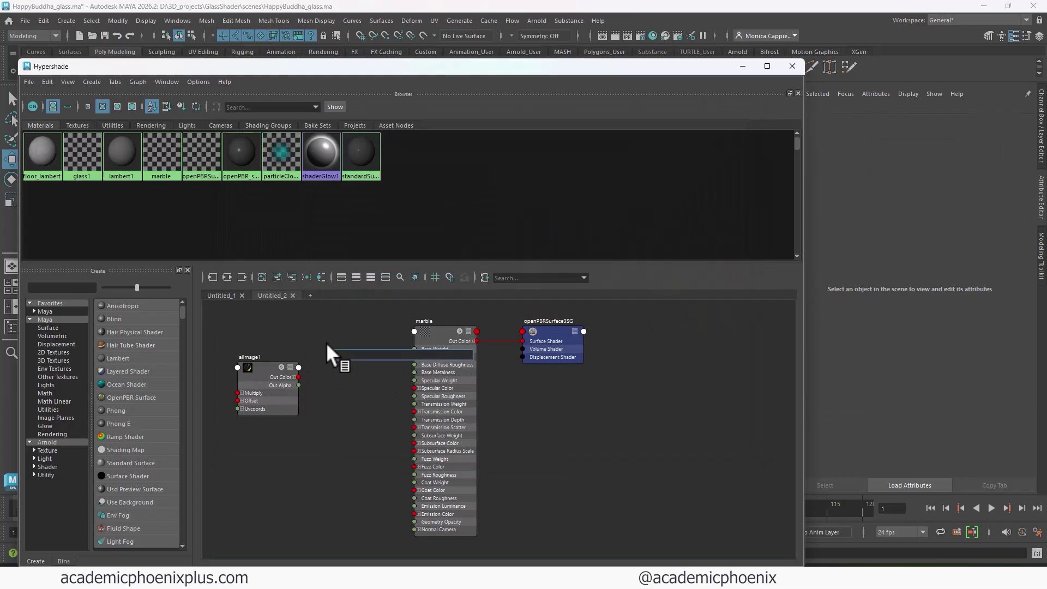
{"action": "type", "text": "uvp"}
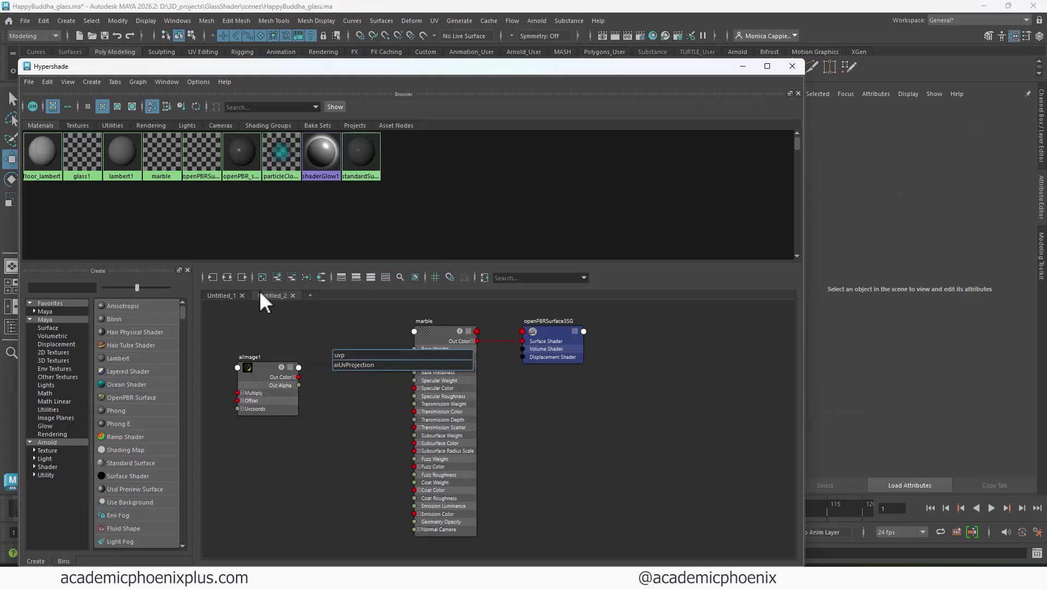
{"action": "left_click", "coordinate": [358, 364]}
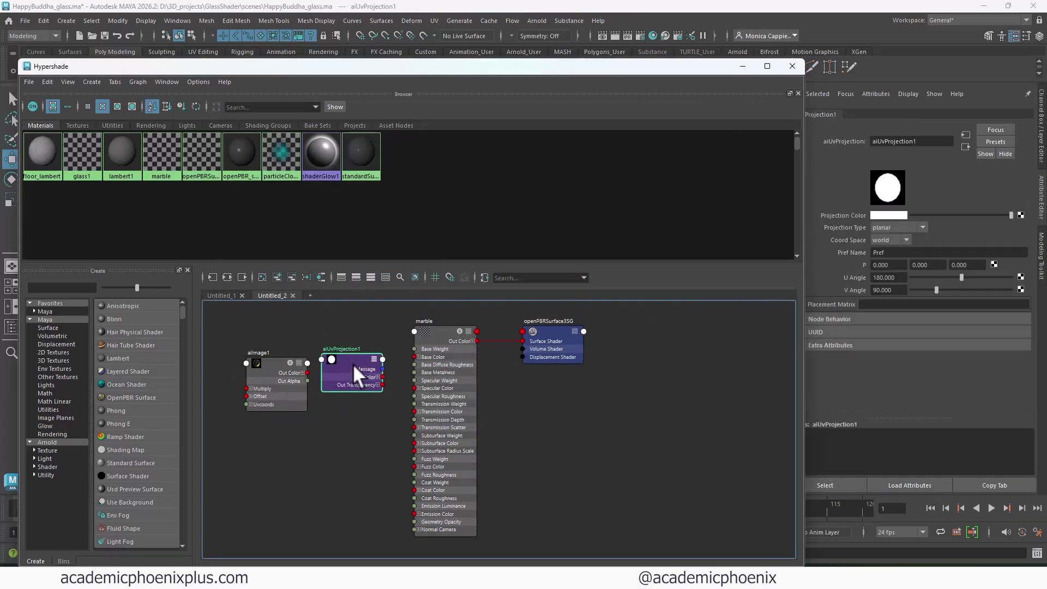
{"action": "middle_click_drag", "start_coordinate": [267, 377], "coordinate": [845, 212]}
{"action": "left_click", "coordinate": [896, 228]}
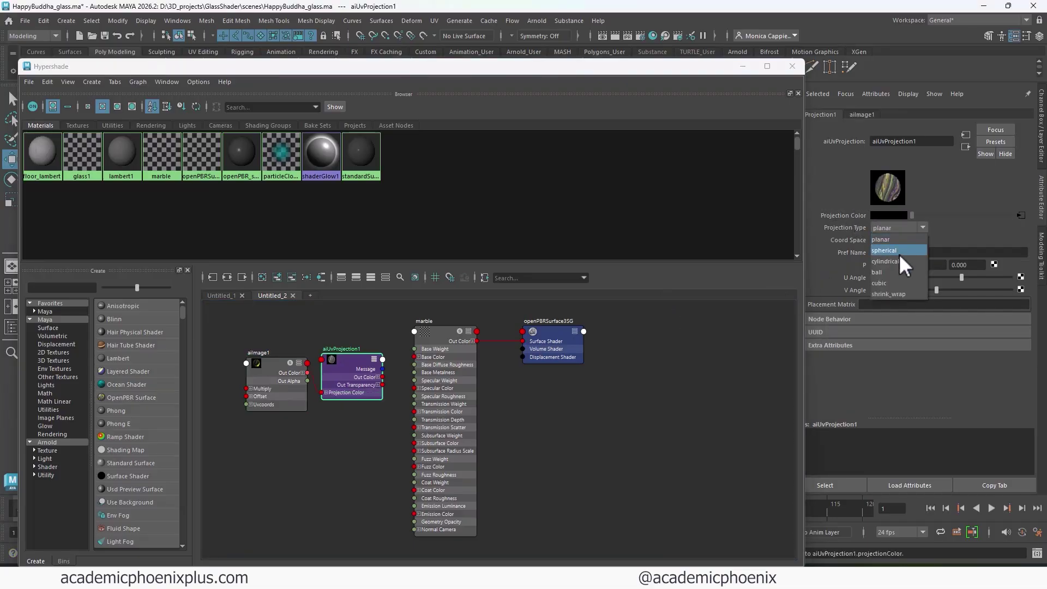
{"action": "left_click", "coordinate": [899, 253]}
Step: Connect aiUvProjection1's Out Color to marble's Transmission Scatter input
{"action": "left_click_drag", "start_coordinate": [287, 368], "coordinate": [270, 368]}
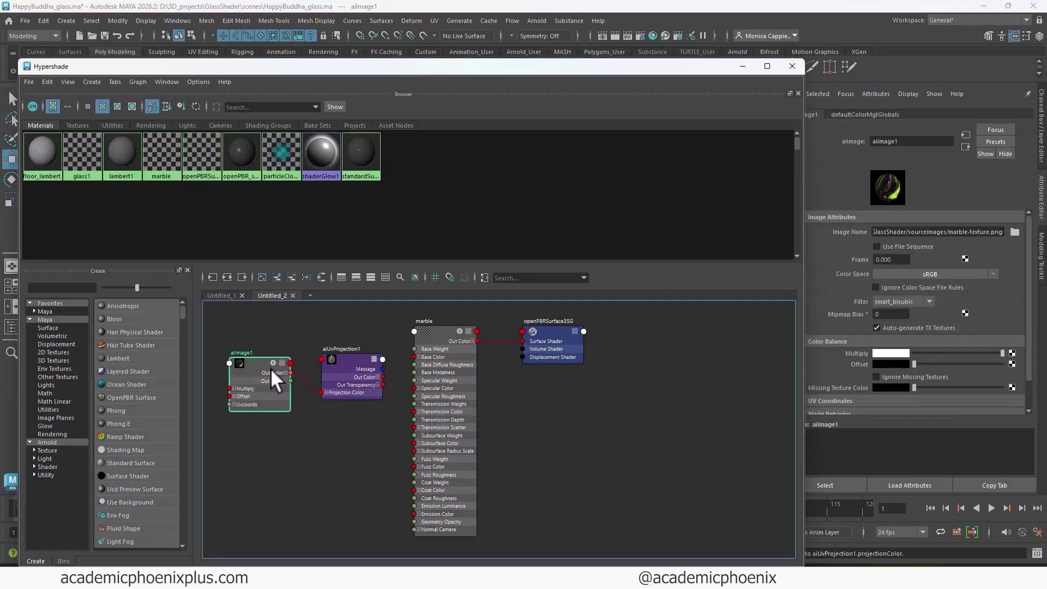
{"action": "left_click_drag", "start_coordinate": [374, 362], "coordinate": [419, 375]}
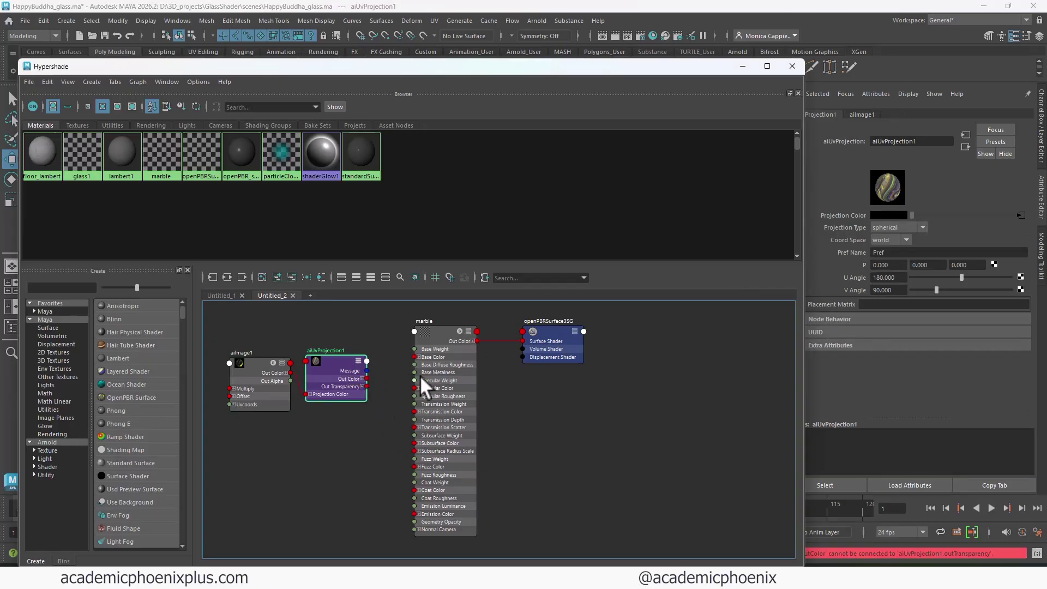
{"action": "scroll", "coordinate": [551, 416], "scroll_direction": "up", "scroll_amount": 1}
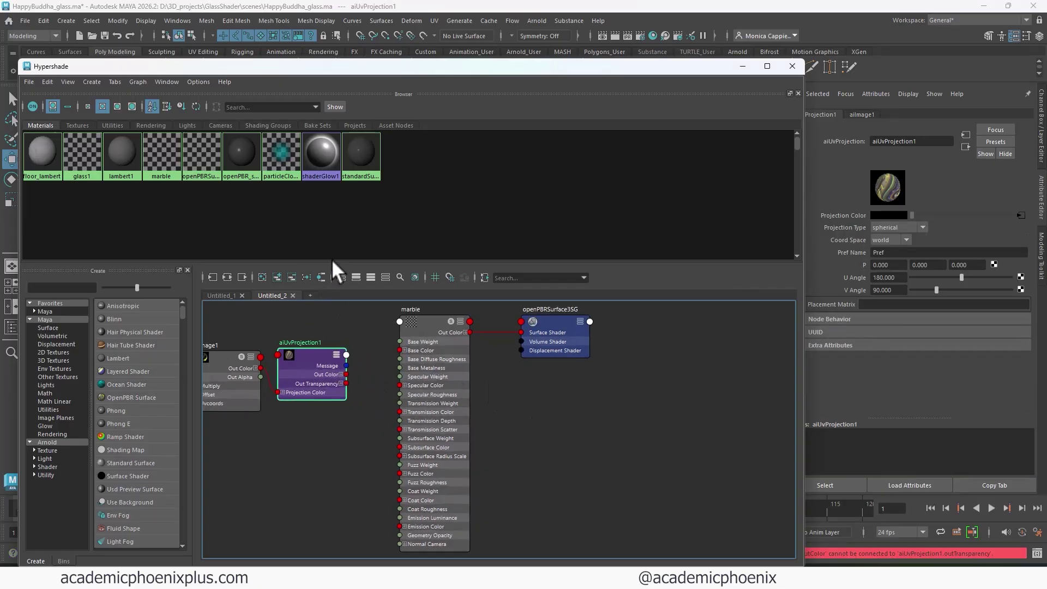
{"action": "left_click_drag", "start_coordinate": [332, 261], "coordinate": [360, 183]}
{"action": "scroll", "coordinate": [549, 350], "scroll_direction": "up", "scroll_amount": 3}
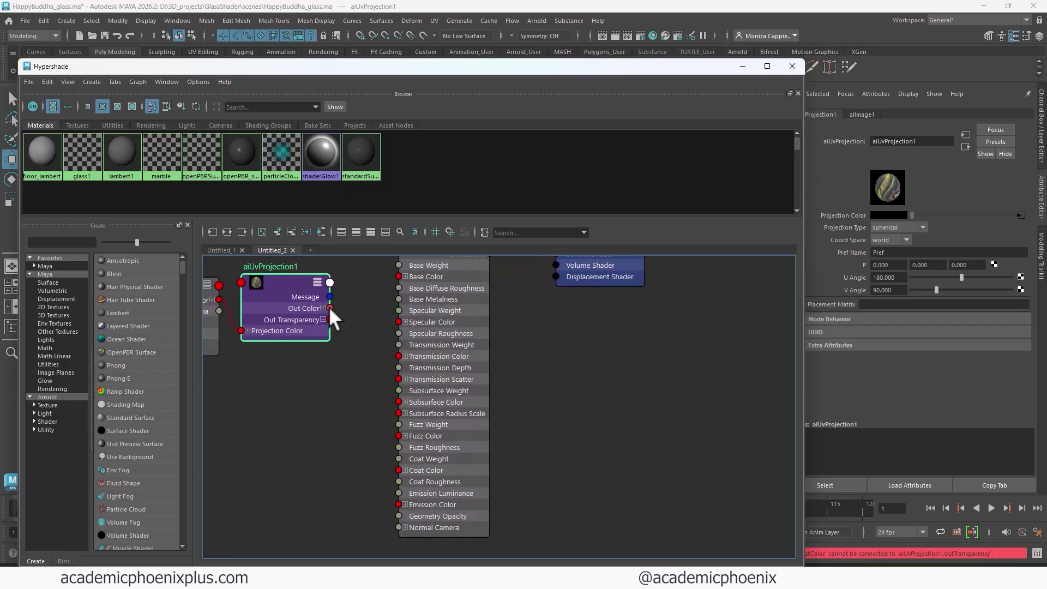
{"action": "left_click_drag", "start_coordinate": [329, 308], "coordinate": [399, 379]}
{"action": "left_click", "coordinate": [482, 300]}
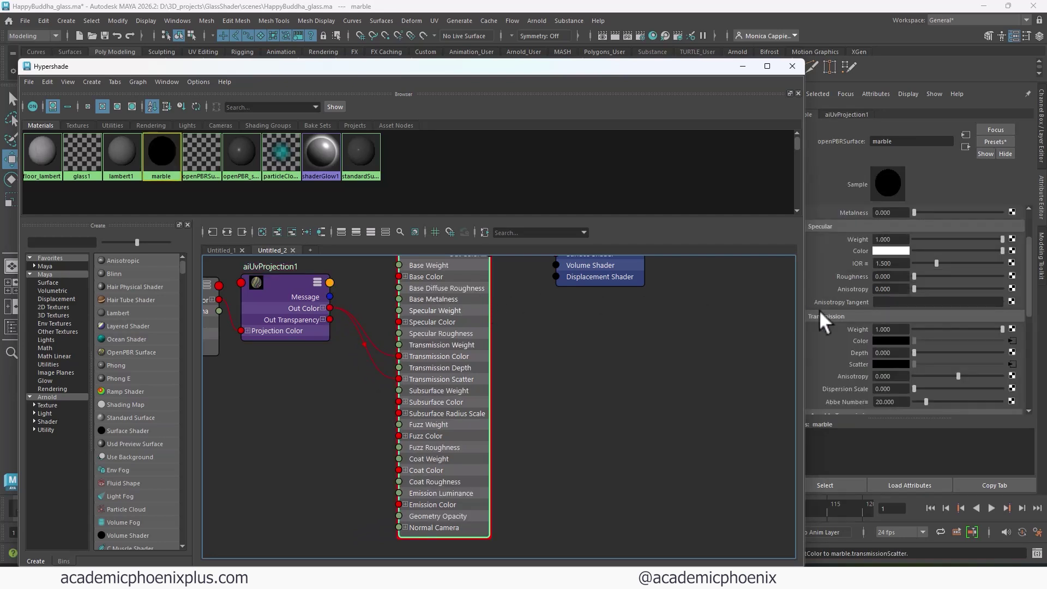
{"action": "left_click", "coordinate": [892, 352]}
Step: Set marble's transmission depth to 1, switch aiUvProjection1 to object coordinate space, and re-render
{"action": "type", "text": "1"}
{"action": "key", "text": "Return"}
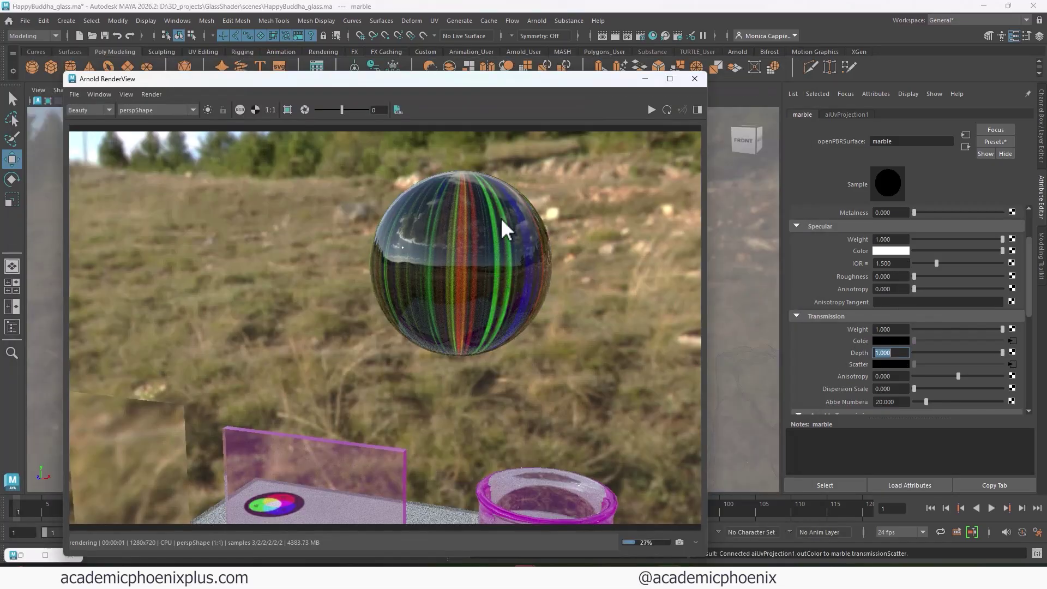
{"action": "left_click", "coordinate": [19, 554]}
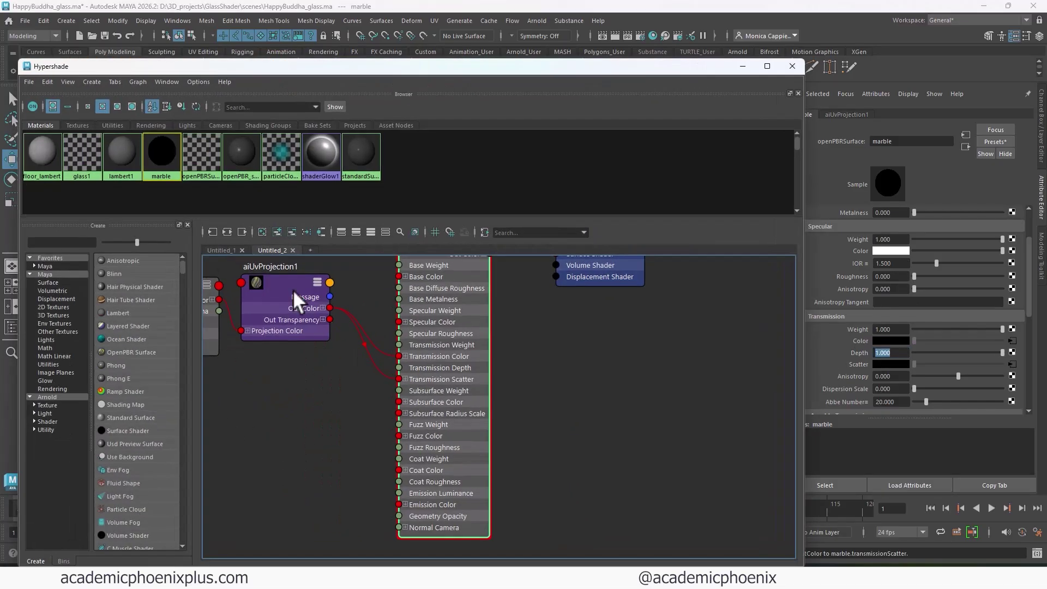
{"action": "left_click", "coordinate": [304, 299]}
{"action": "left_click", "coordinate": [905, 240]}
{"action": "left_click", "coordinate": [880, 263]}
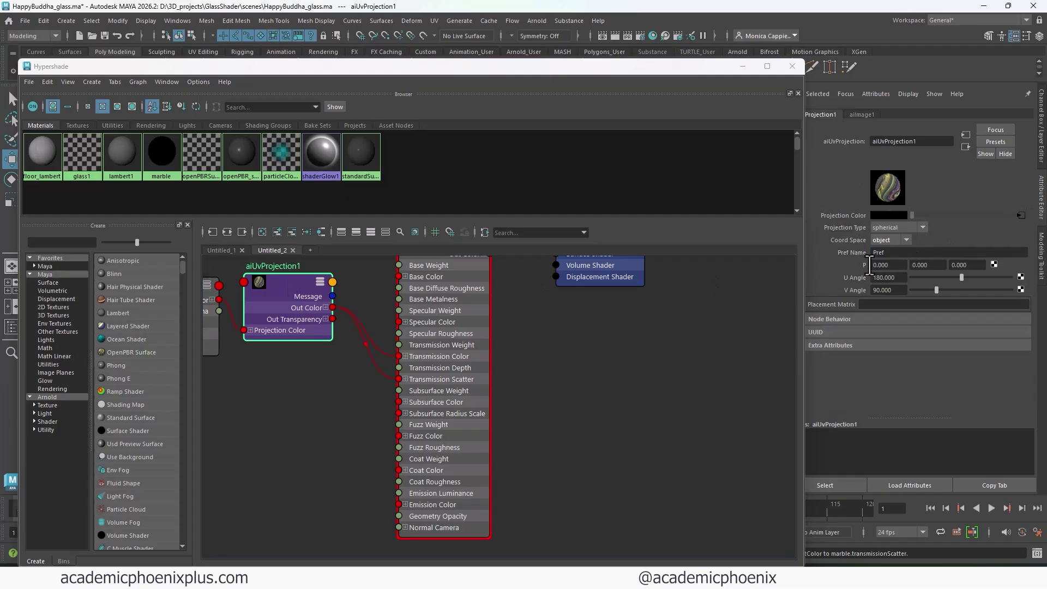
{"action": "left_click", "coordinate": [768, 68]}
{"action": "left_click", "coordinate": [734, 70]}
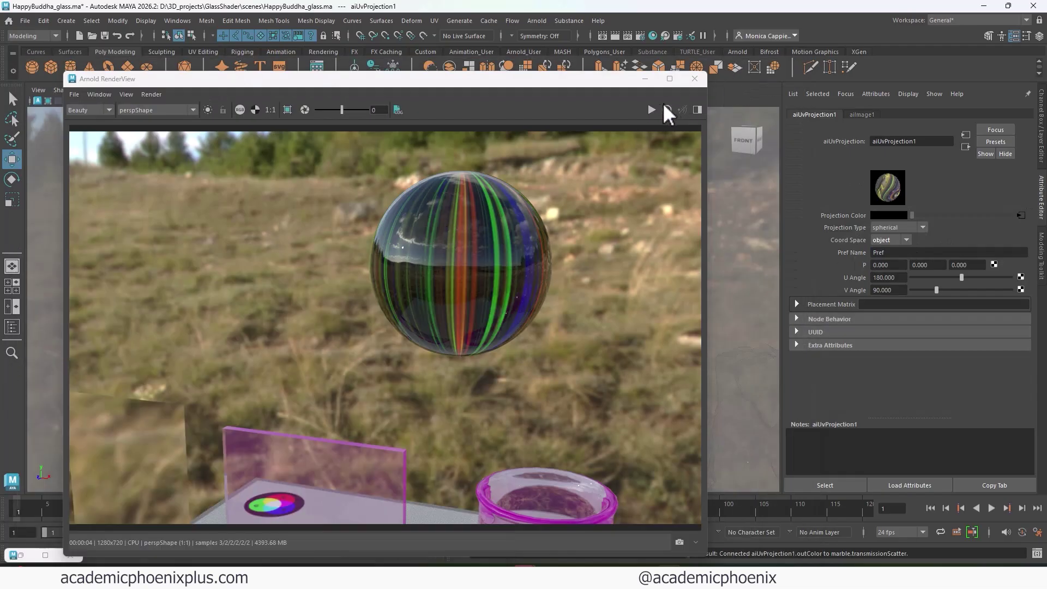
{"action": "left_click", "coordinate": [651, 110]}
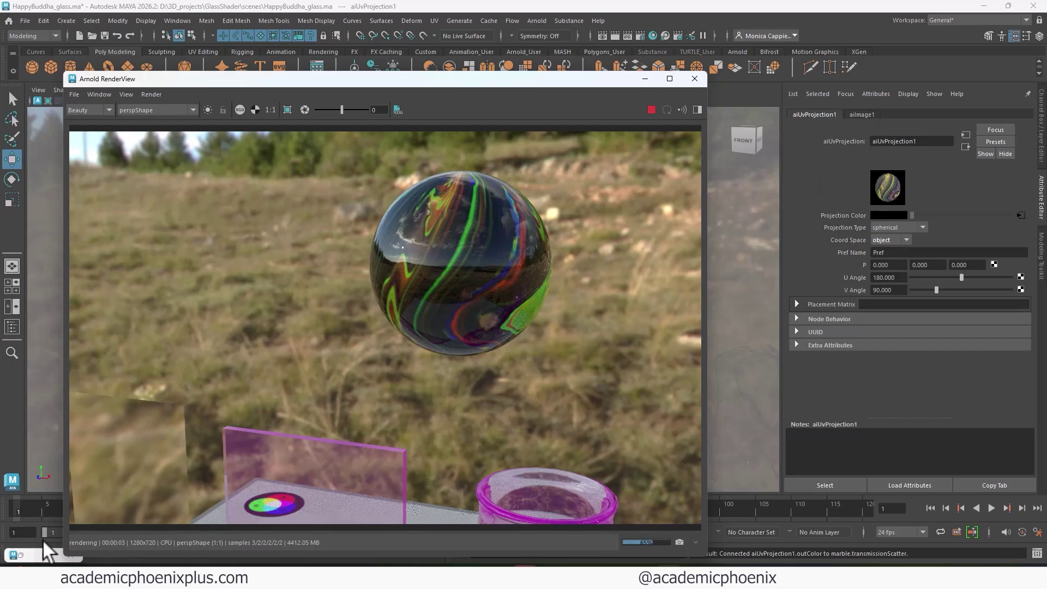
Step: Raise marble's transmission depth to 1.5 and browse for aiImage1's image file
{"action": "left_click", "coordinate": [477, 296]}
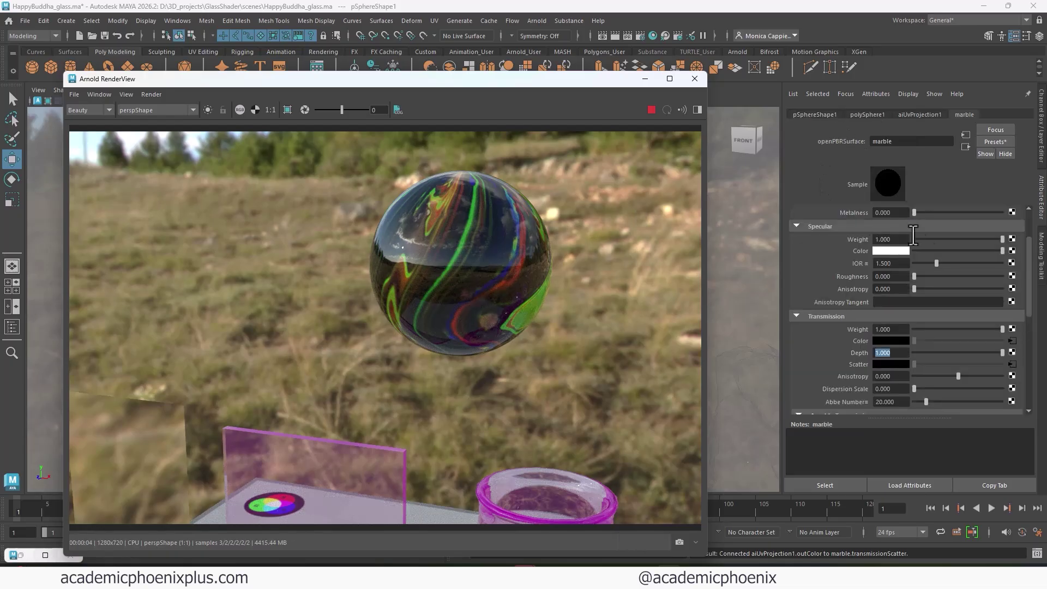
{"action": "left_click_drag", "start_coordinate": [889, 353], "coordinate": [817, 349]}
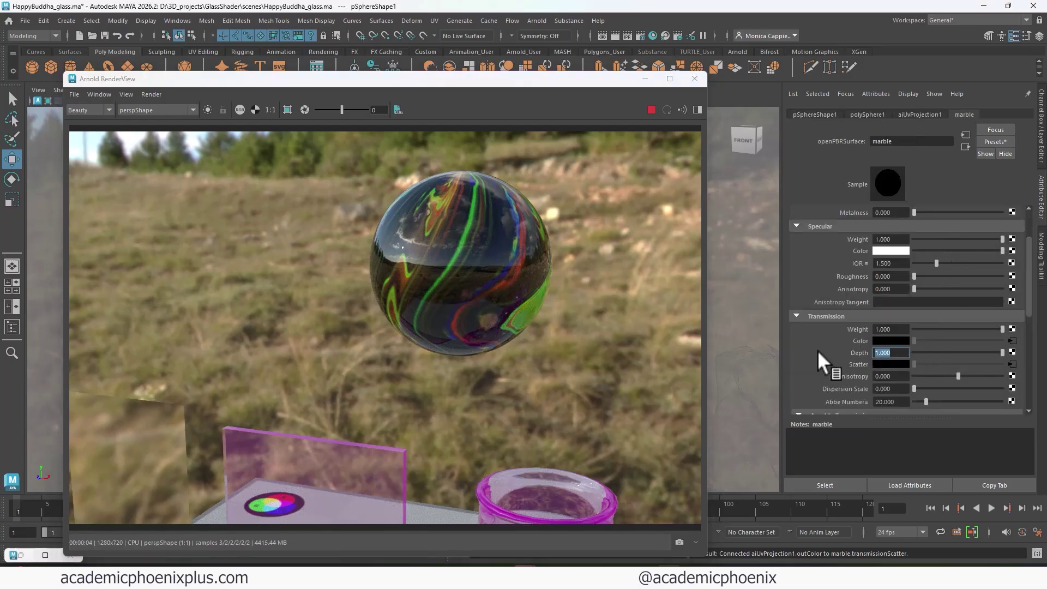
{"action": "type", "text": "1.5"}
{"action": "key", "text": "Return"}
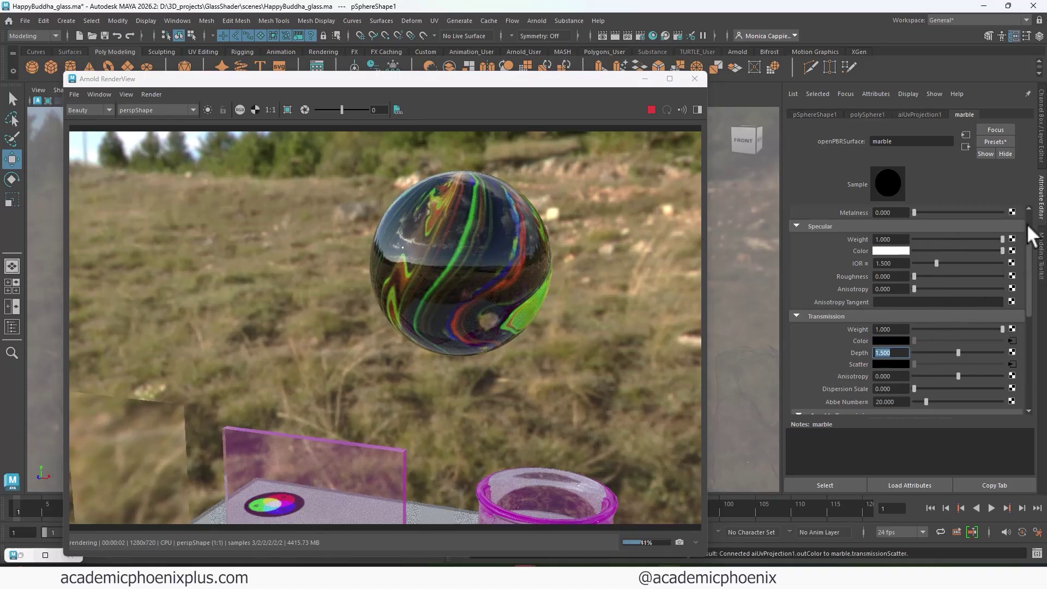
{"action": "left_click", "coordinate": [1012, 341]}
{"action": "left_click", "coordinate": [1015, 231]}
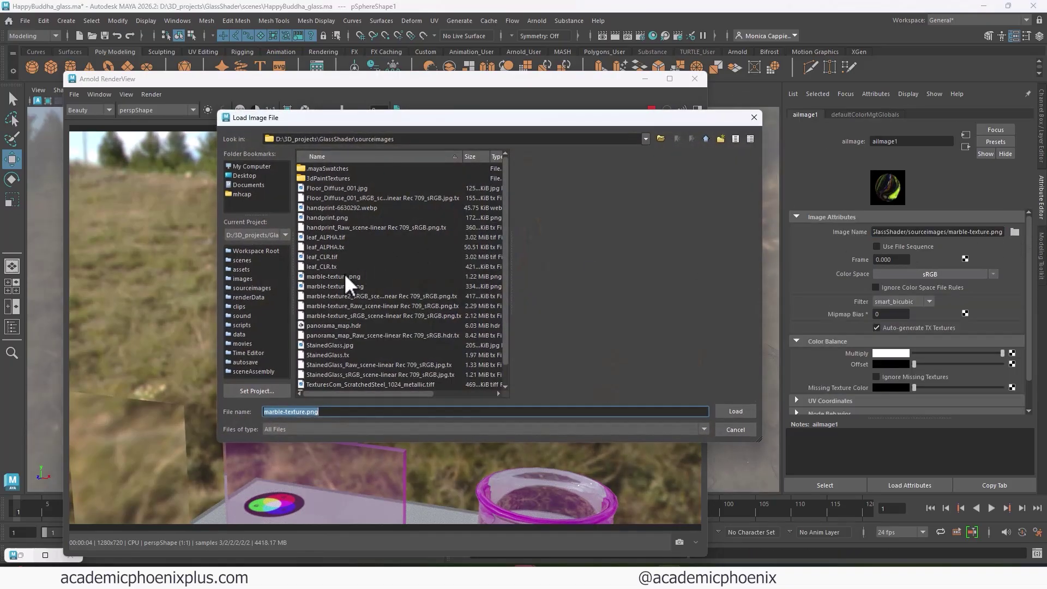
Step: Load marble-texture.png and move the marble sphere right and down onto the table beside the Buddha
{"action": "double_click", "coordinate": [342, 278]}
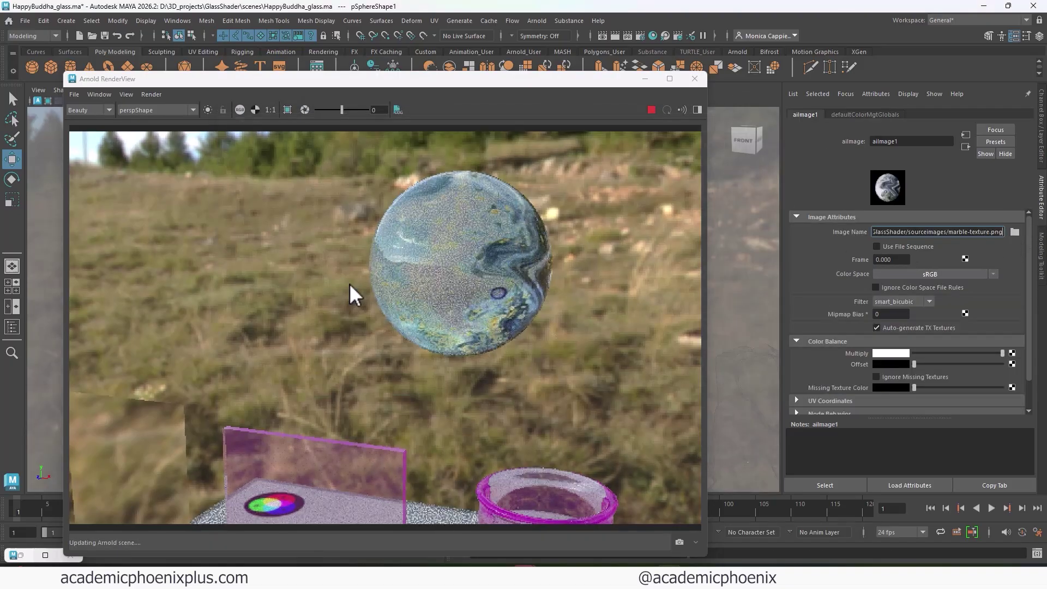
{"action": "left_click", "coordinate": [483, 269]}
{"action": "left_click_drag", "start_coordinate": [578, 80], "coordinate": [548, 251]}
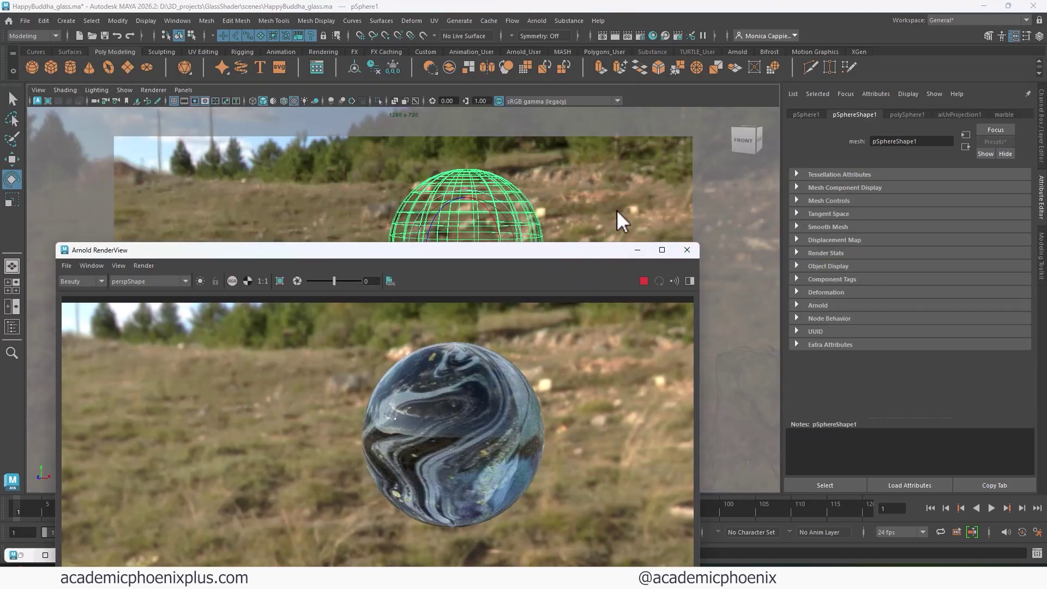
{"action": "left_click_drag", "start_coordinate": [616, 209], "coordinate": [489, 149], "text": "alt"}
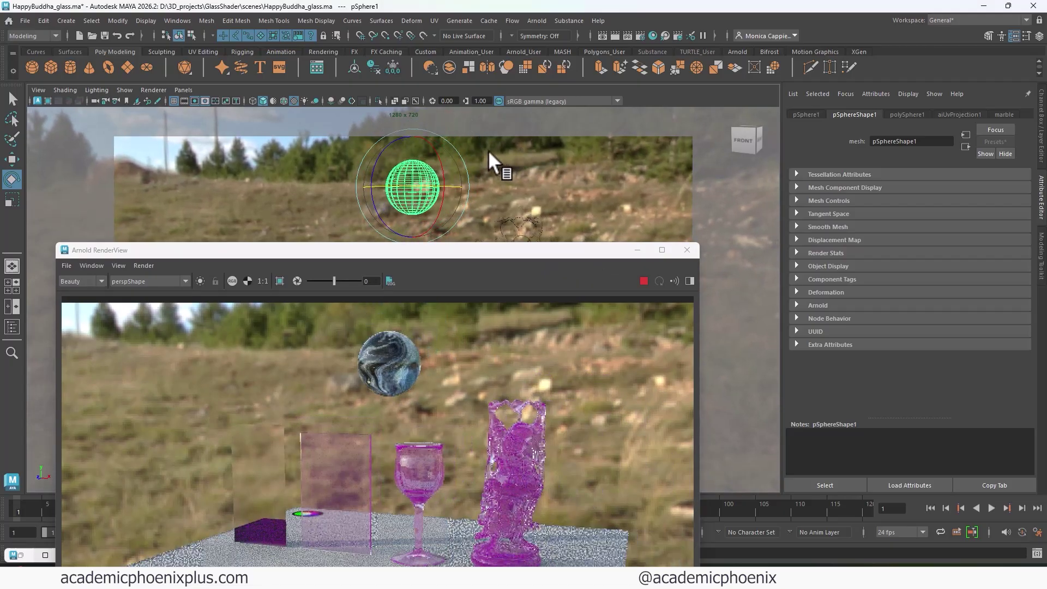
{"action": "key", "text": "w"}
{"action": "middle_click_drag", "start_coordinate": [467, 203], "coordinate": [638, 199]}
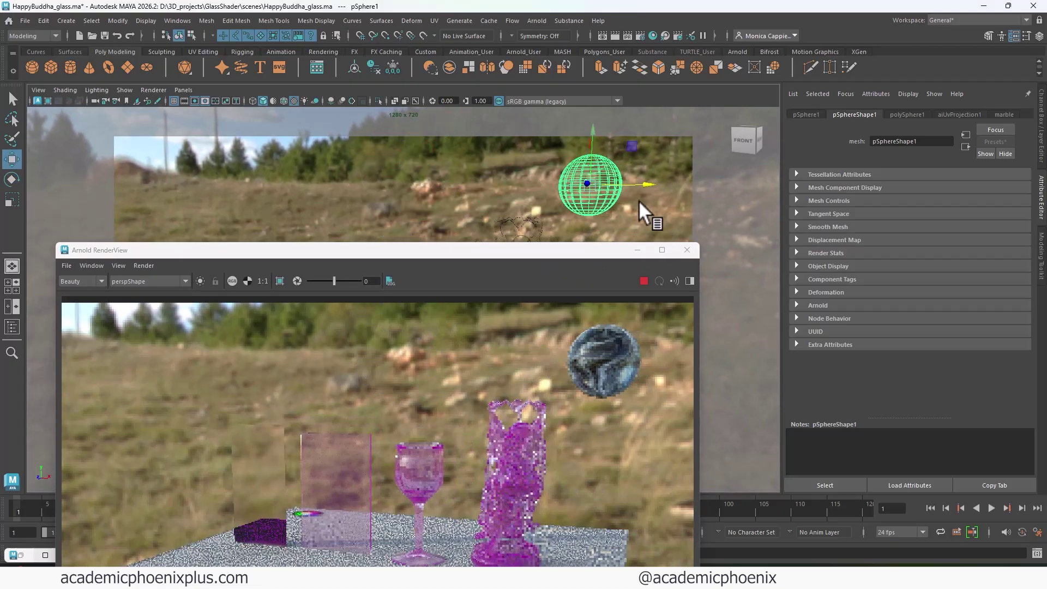
{"action": "left_click_drag", "start_coordinate": [589, 148], "coordinate": [615, 186]}
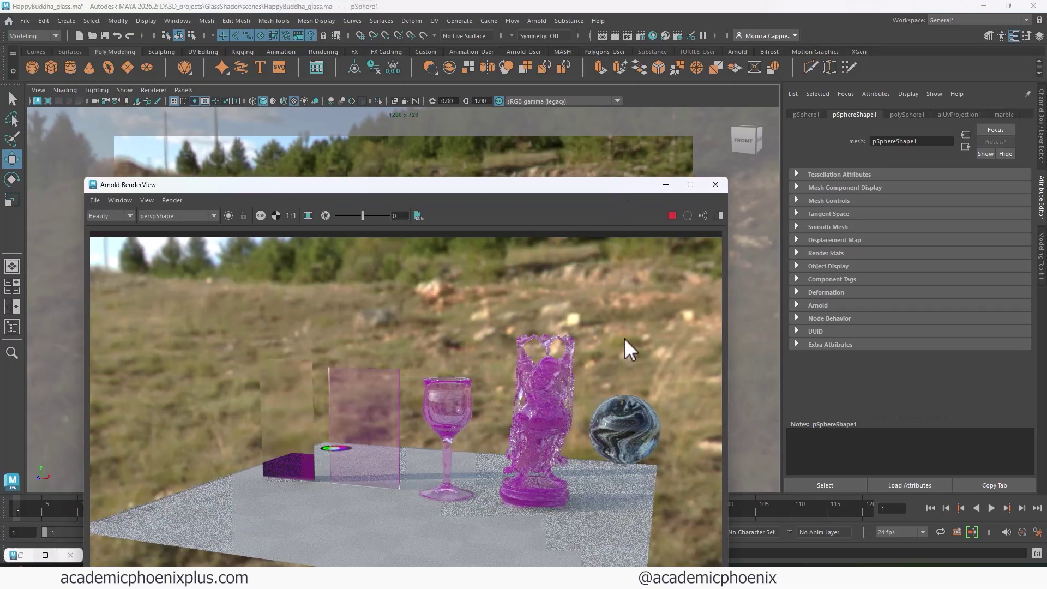
Step: Close the render view and apply a planar UV projection to the cube_geo pane
{"action": "left_click", "coordinate": [714, 185]}
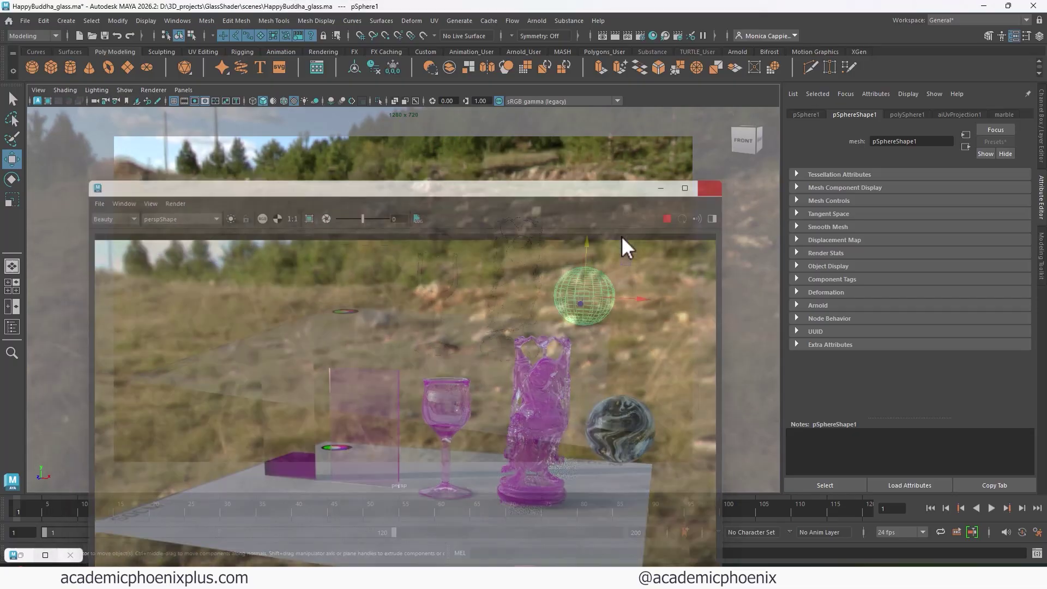
{"action": "left_click_drag", "start_coordinate": [396, 322], "coordinate": [390, 348], "text": "alt"}
{"action": "left_click", "coordinate": [326, 350]}
{"action": "right_click_drag", "start_coordinate": [326, 350], "coordinate": [545, 284], "text": "alt"}
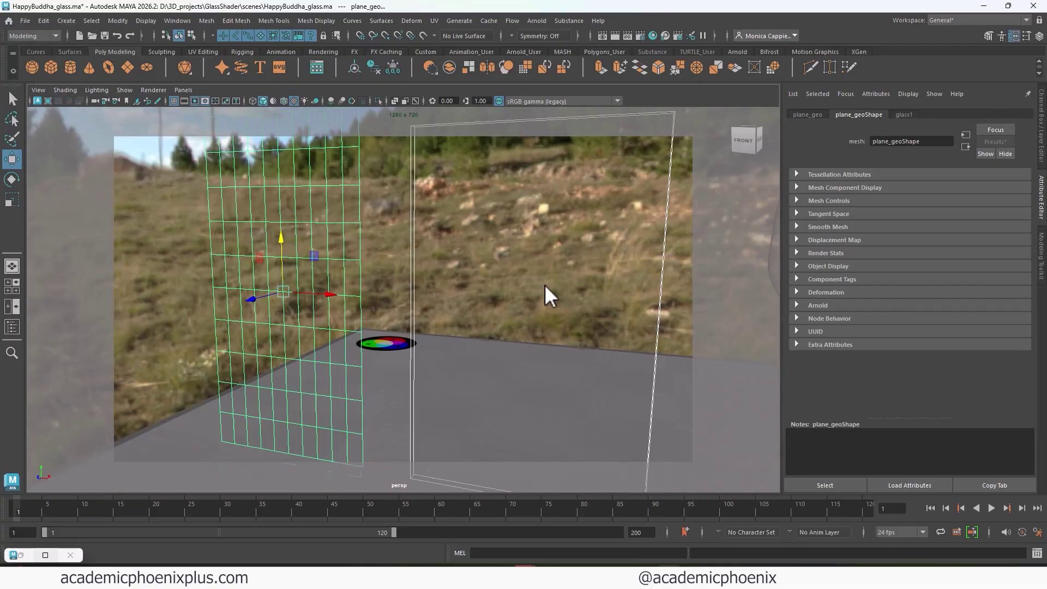
{"action": "left_click_drag", "start_coordinate": [545, 284], "coordinate": [444, 306], "text": "alt"}
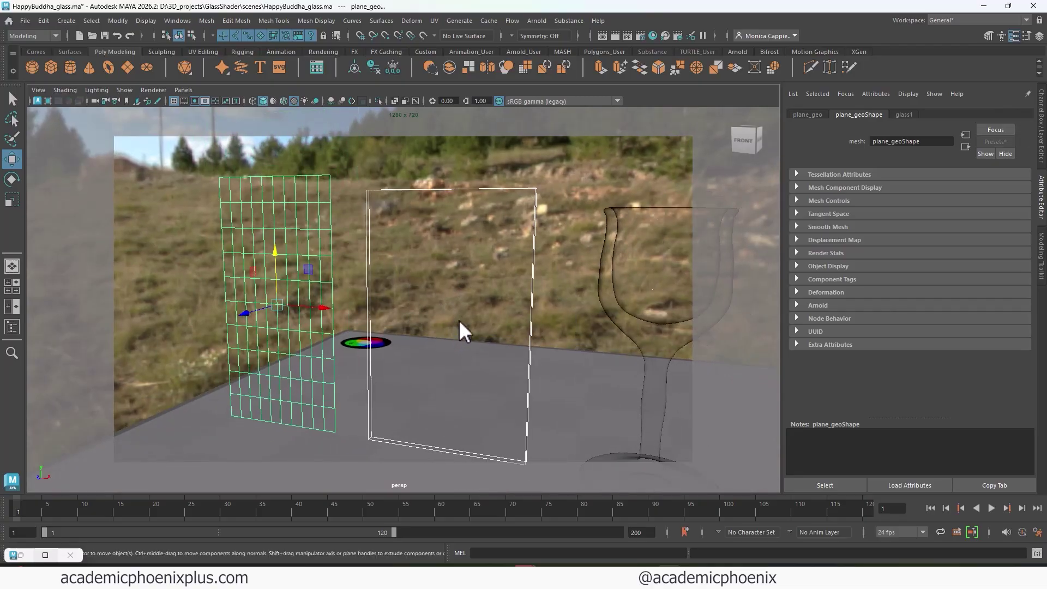
{"action": "left_click", "coordinate": [465, 213]}
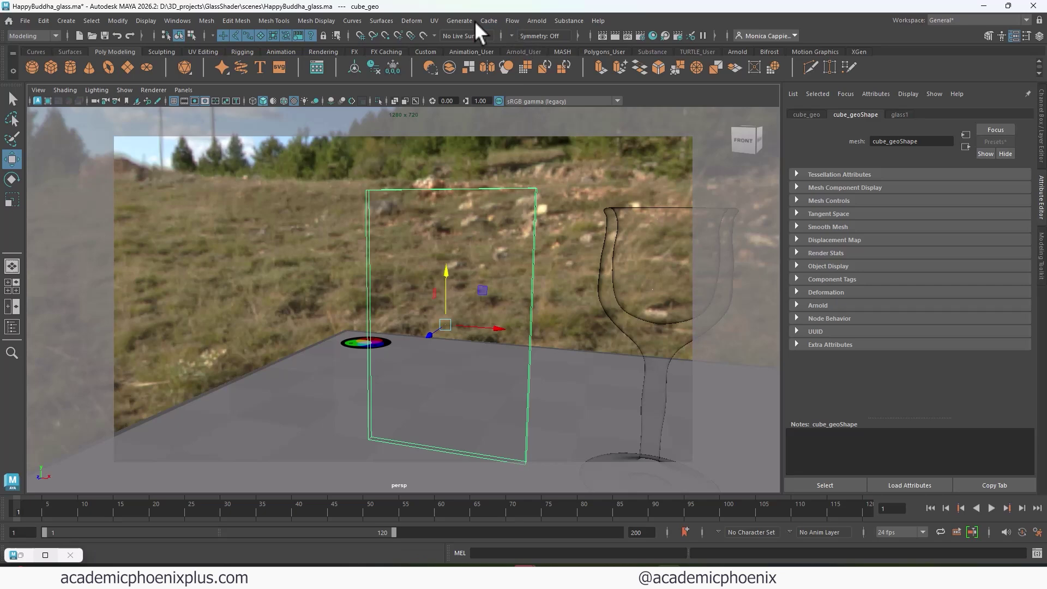
{"action": "left_click", "coordinate": [435, 21]}
{"action": "left_click", "coordinate": [551, 153]}
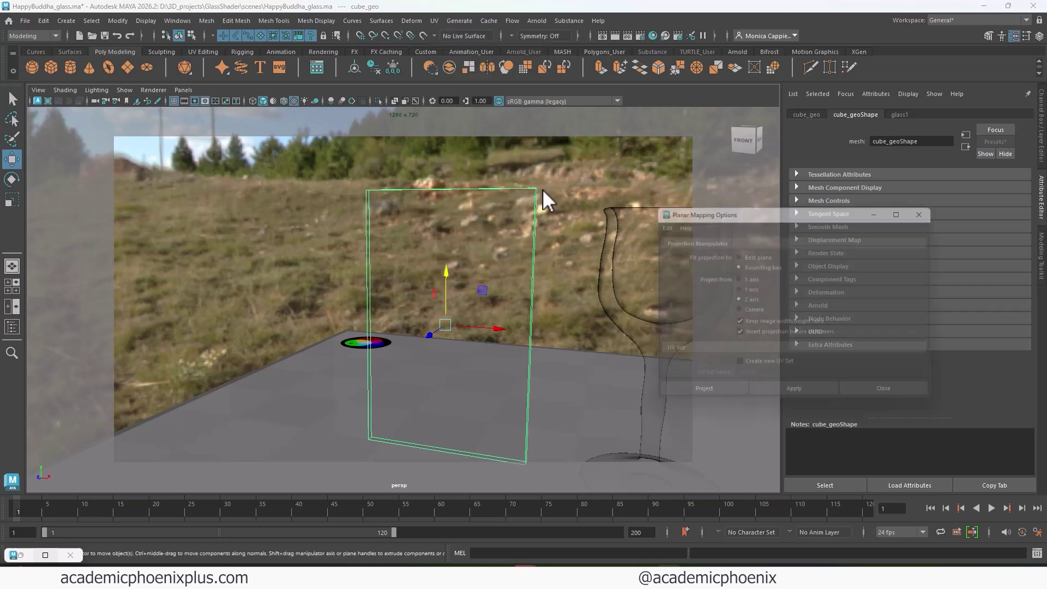
{"action": "left_click", "coordinate": [699, 397]}
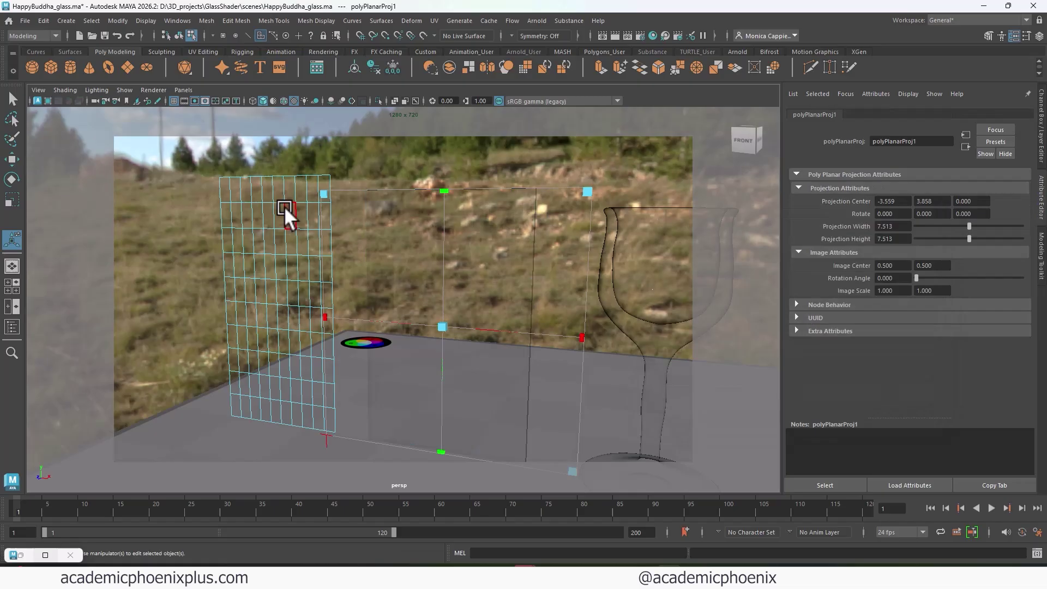
{"action": "mouse_move", "coordinate": [285, 210]}
{"action": "right_mouse_down"}
{"action": "mouse_move", "coordinate": [300, 208]}
{"action": "mouse_move", "coordinate": [285, 227]}
{"action": "right_mouse_up"}
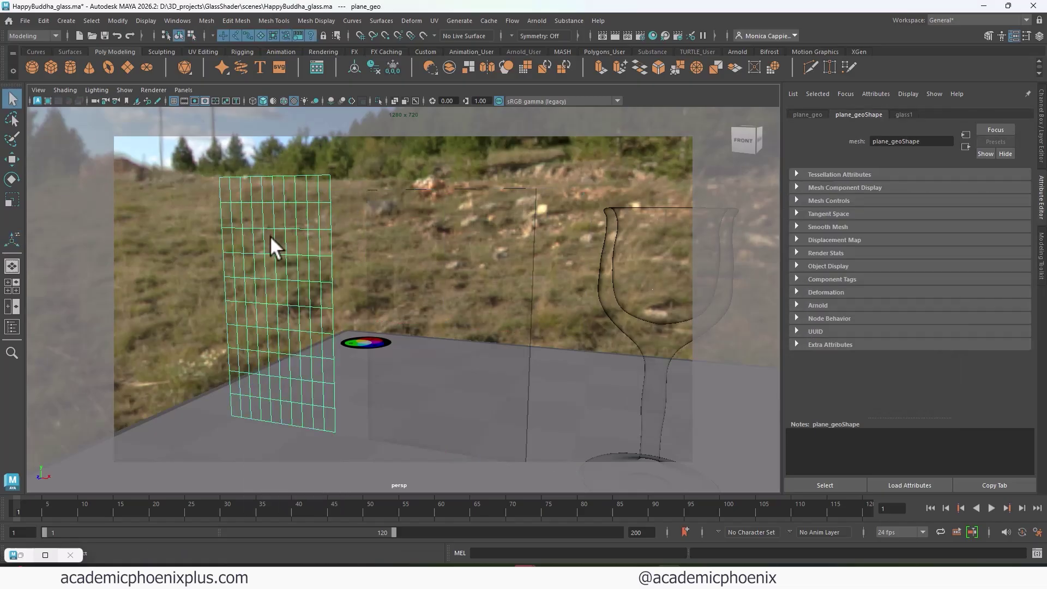
Step: Repeat the planar projection on plane_geo and assign cube_geo a new OpenPBR Surface material
{"action": "key", "text": "g"}
{"action": "right_click", "coordinate": [314, 235]}
{"action": "left_click", "coordinate": [463, 234]}
{"action": "right_click", "coordinate": [462, 235]}
{"action": "mouse_move", "coordinate": [502, 513]}
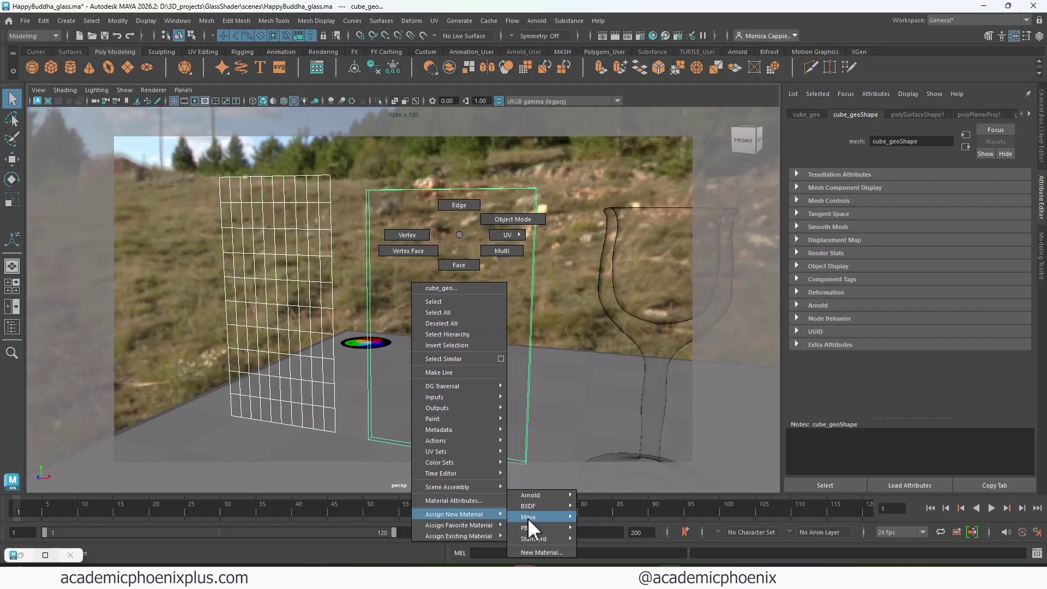
{"action": "left_click", "coordinate": [560, 556]}
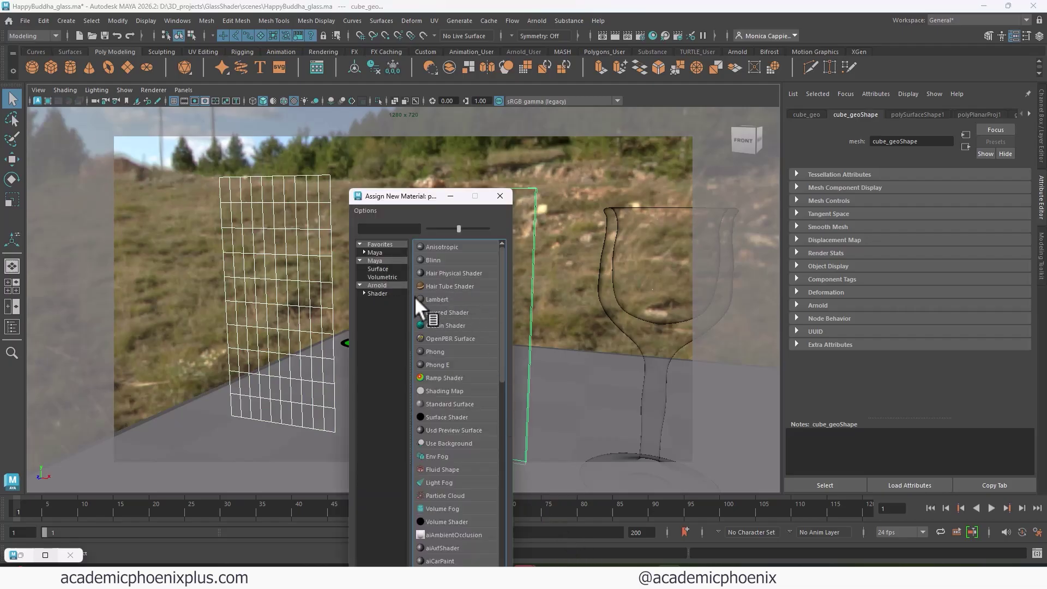
{"action": "left_click", "coordinate": [456, 338]}
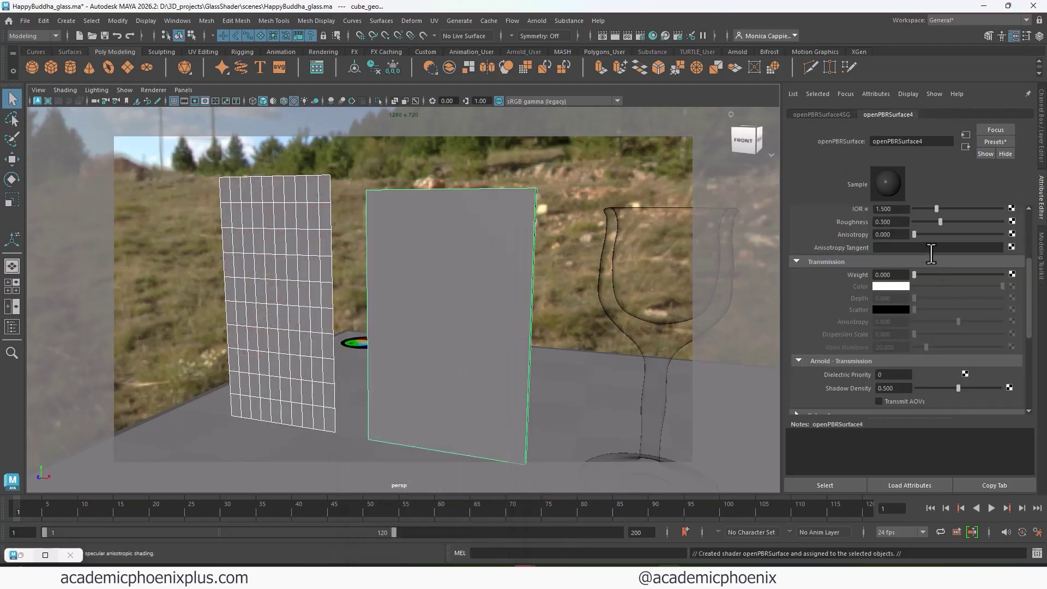
Step: Set openPBRSurface4's specular roughness to 0.056 and transmission weight to 1.0
{"action": "scroll", "coordinate": [1033, 298], "scroll_direction": "up", "scroll_amount": 5}
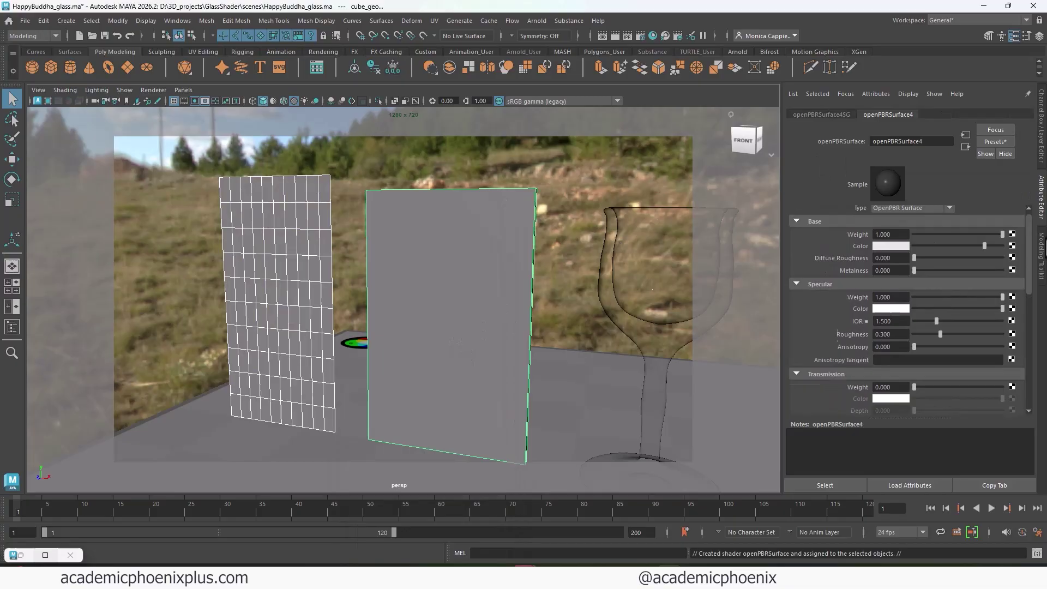
{"action": "left_click_drag", "start_coordinate": [938, 339], "coordinate": [919, 339]}
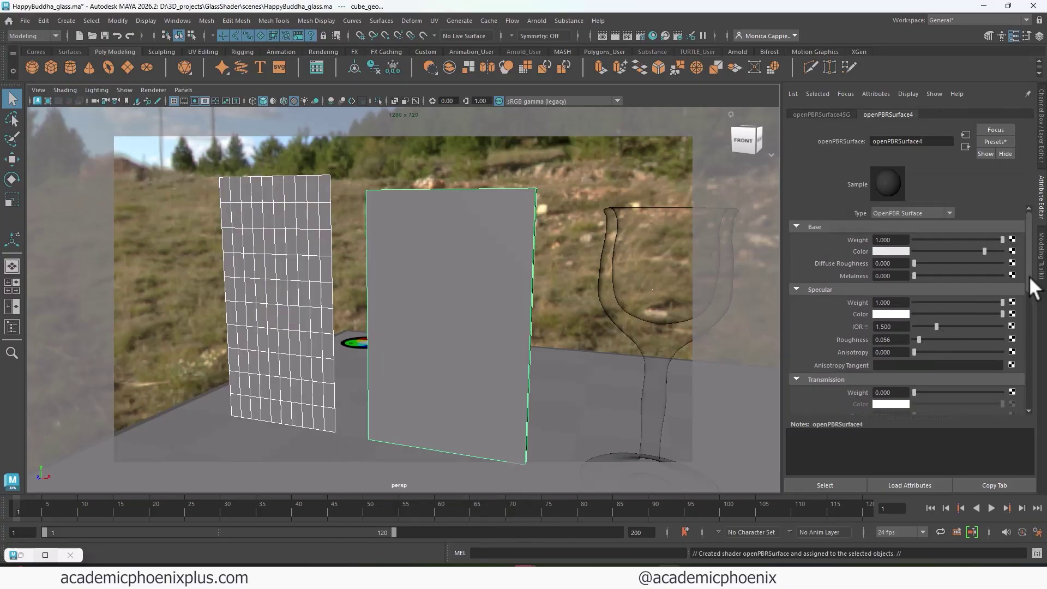
{"action": "left_click_drag", "start_coordinate": [1029, 276], "coordinate": [1026, 304]}
{"action": "left_click_drag", "start_coordinate": [914, 319], "coordinate": [1017, 322]}
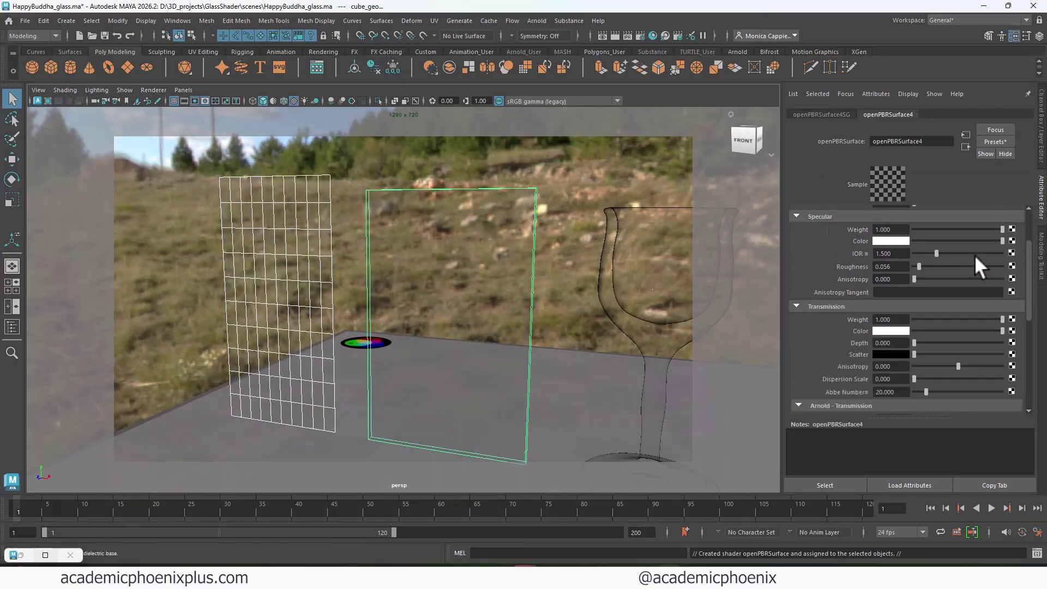
{"action": "left_click_drag", "start_coordinate": [1028, 247], "coordinate": [1019, 326]}
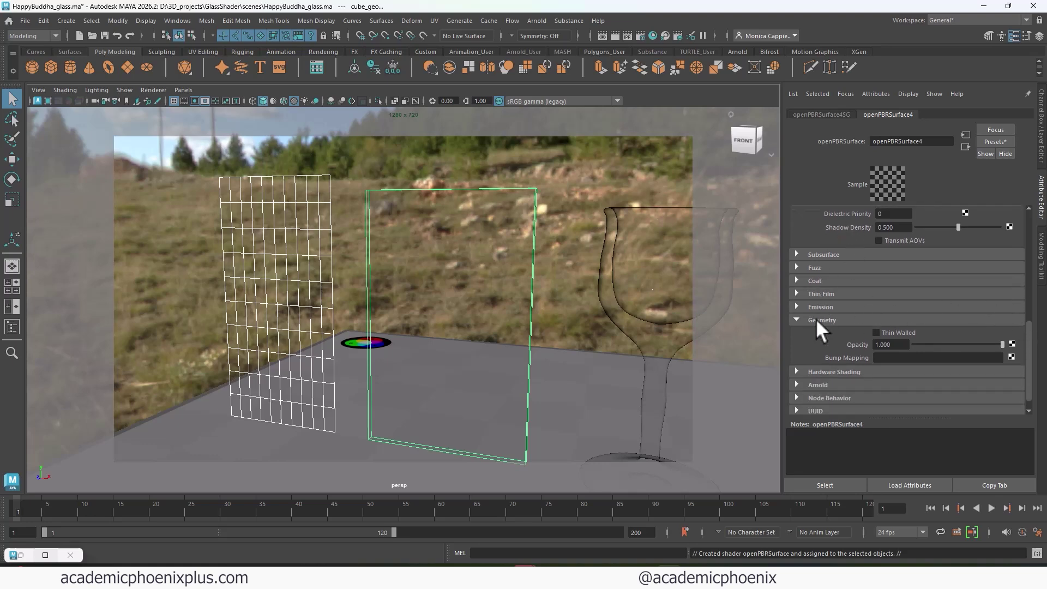
Step: Bump-map the pane glass with a file texture loading TexturesCom_ScratchedSteel_1024_metallic.tiff in Raw colour space
{"action": "left_click", "coordinate": [1012, 358]}
{"action": "left_click", "coordinate": [451, 289]}
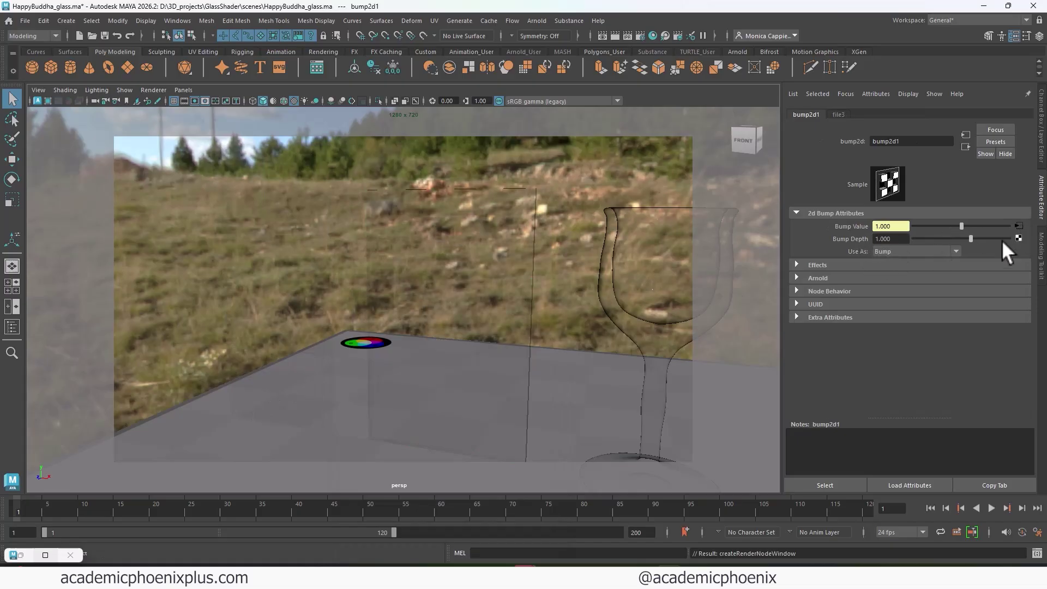
{"action": "left_click", "coordinate": [1016, 225]}
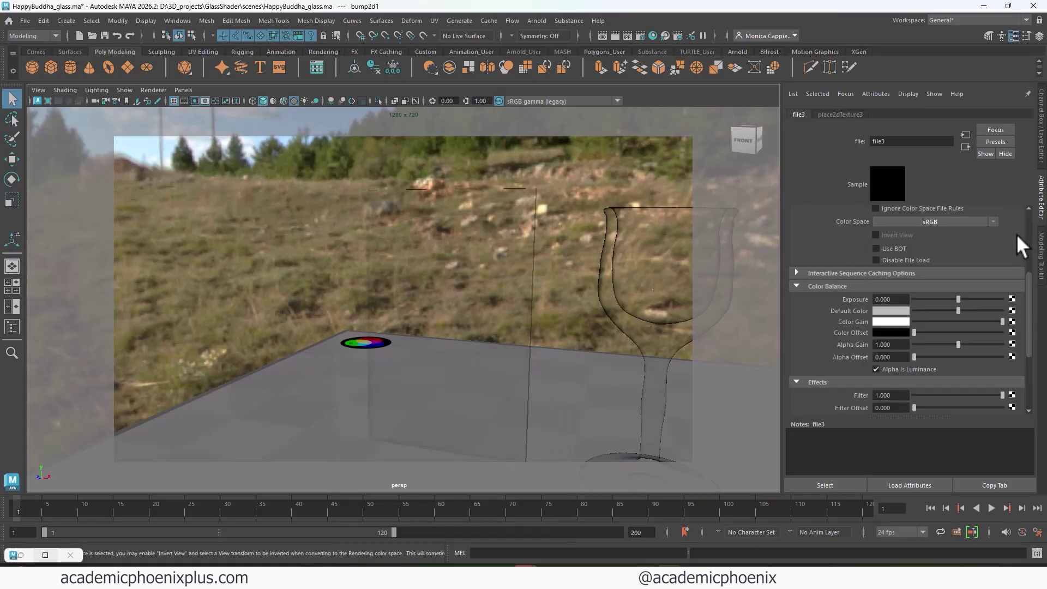
{"action": "scroll", "coordinate": [1014, 238], "scroll_direction": "up", "scroll_amount": 4}
{"action": "left_click", "coordinate": [1013, 241]}
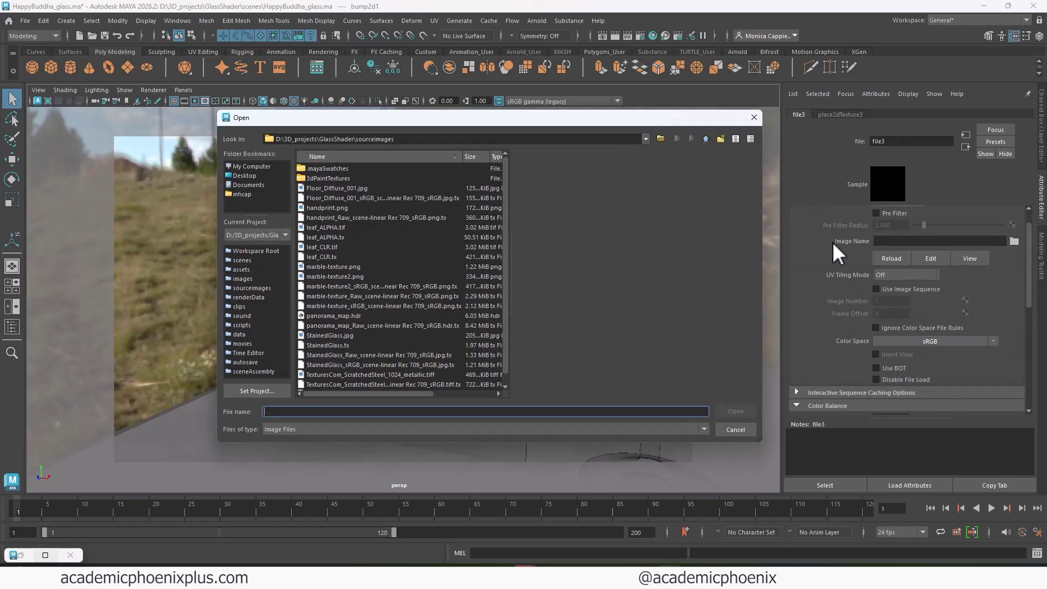
{"action": "double_click", "coordinate": [376, 376]}
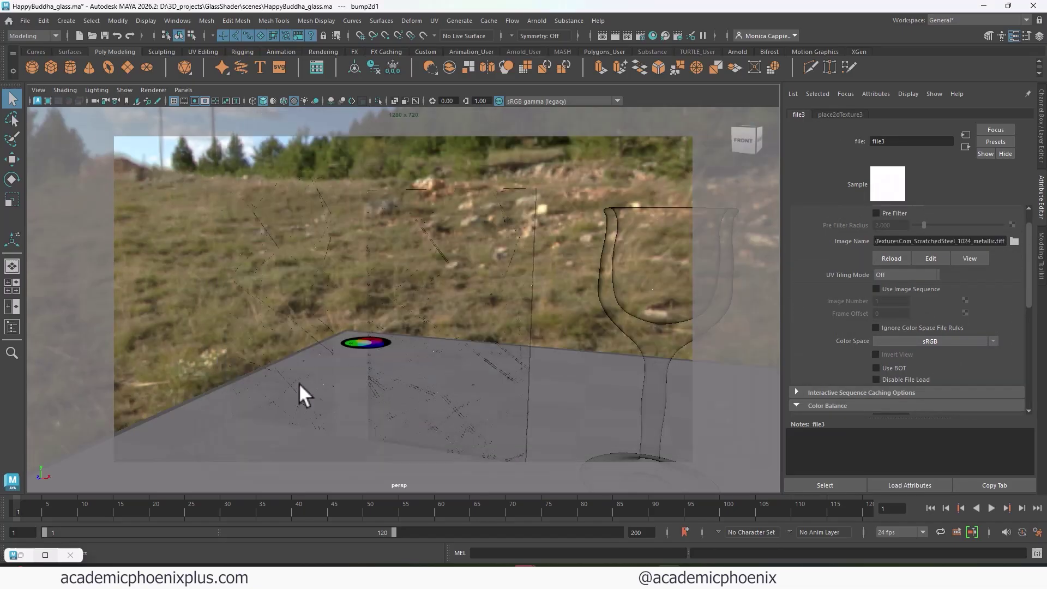
{"action": "left_click", "coordinate": [993, 341]}
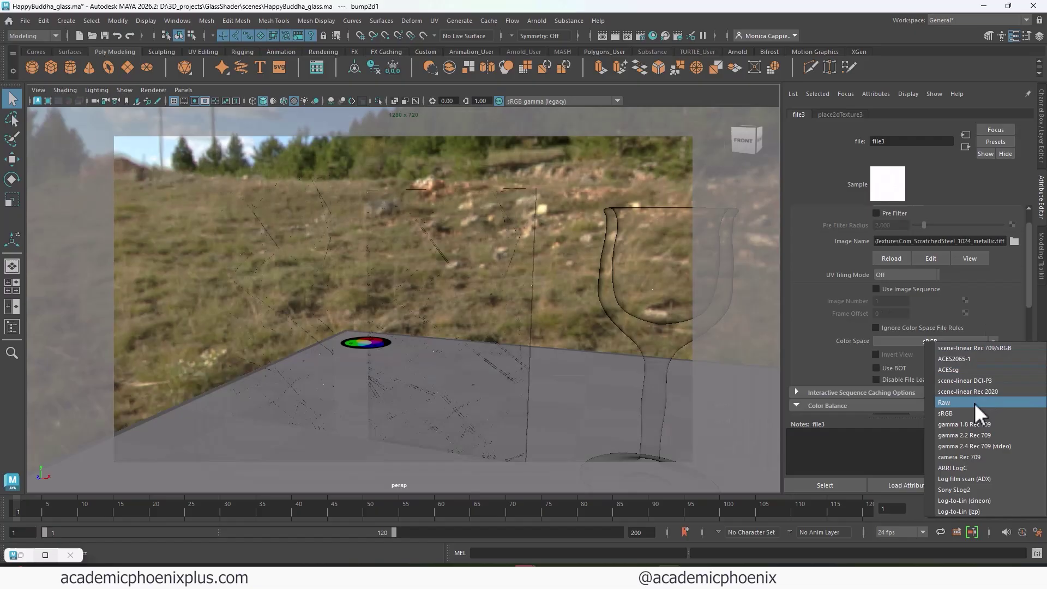
{"action": "left_click", "coordinate": [943, 403]}
{"action": "scroll", "coordinate": [870, 382], "scroll_direction": "down", "scroll_amount": 3}
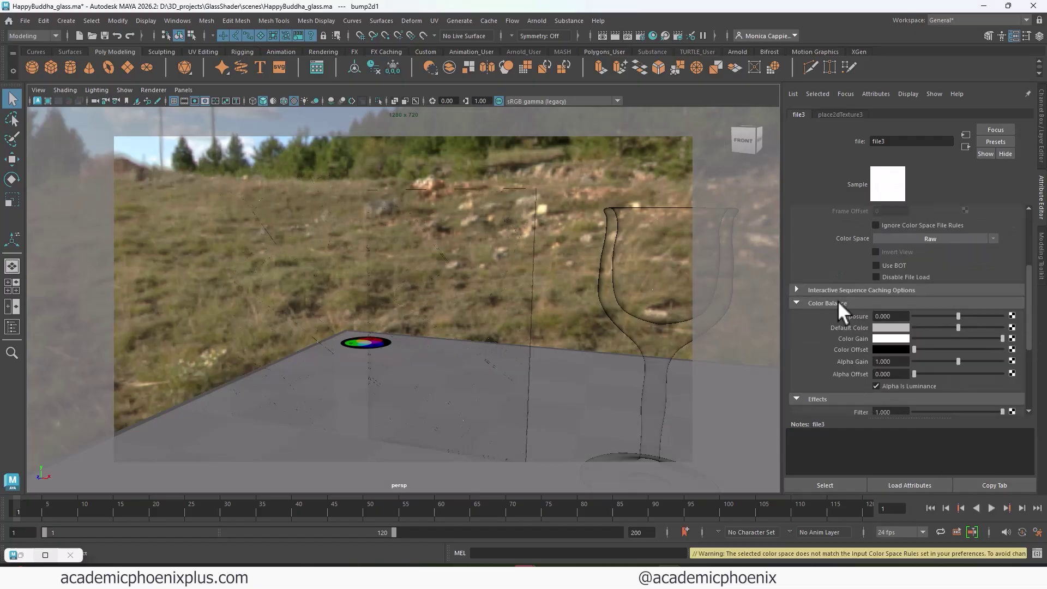
Step: Render the scratched panes and lower openPBRSurface4's specular roughness to 0.025
{"action": "left_click", "coordinate": [610, 36]}
{"action": "left_click", "coordinate": [965, 146]}
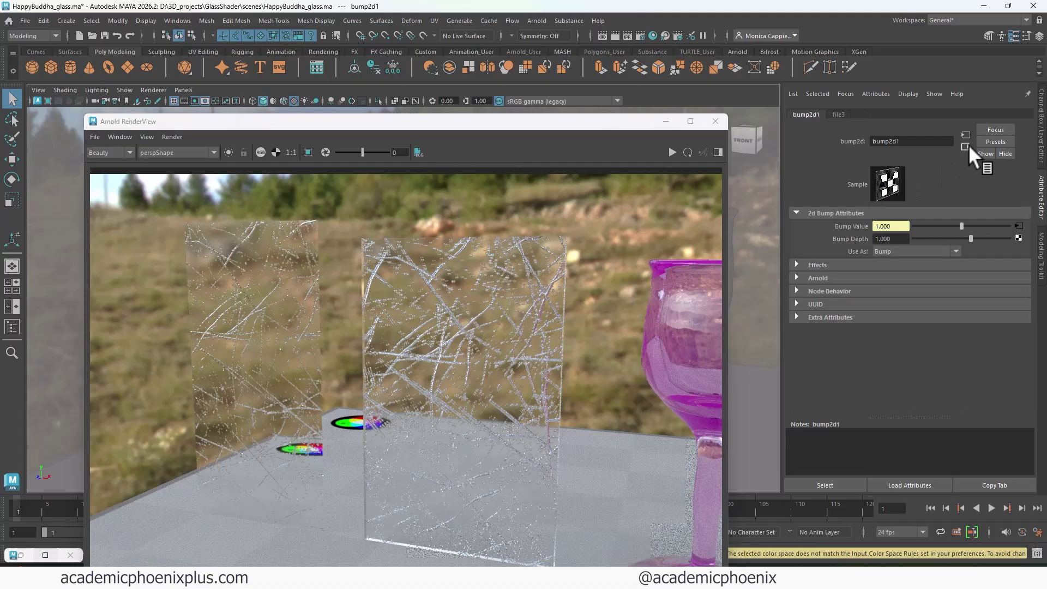
{"action": "left_click", "coordinate": [966, 146]}
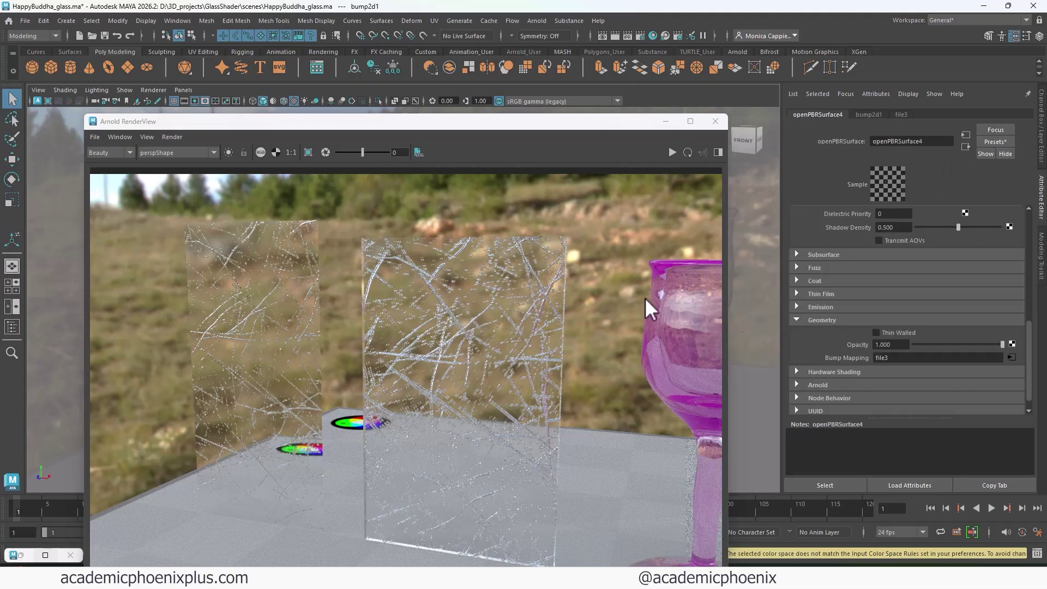
{"action": "left_click_drag", "start_coordinate": [1029, 355], "coordinate": [1044, 247]}
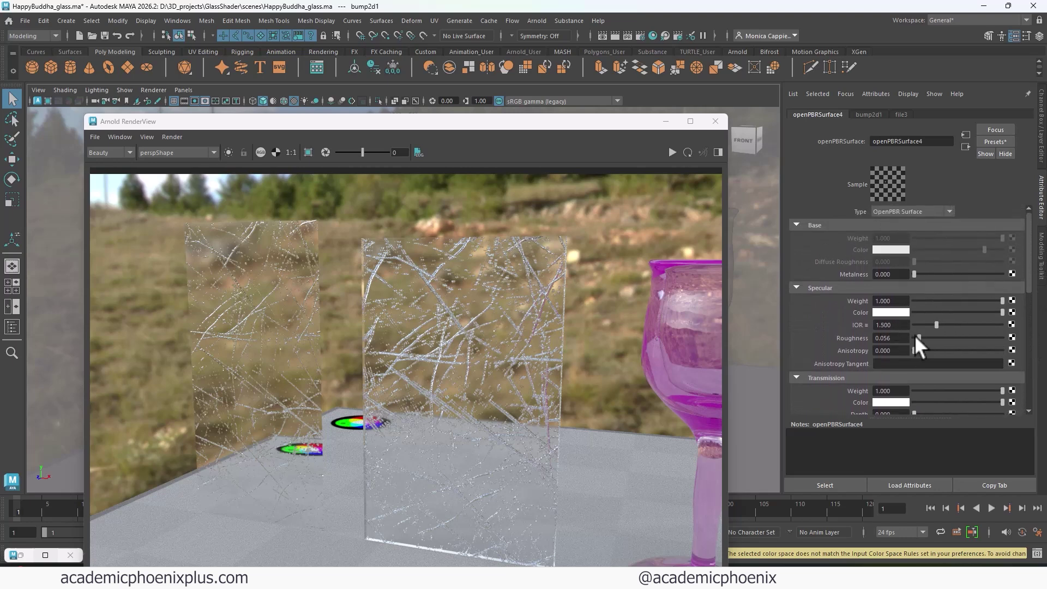
{"action": "left_click", "coordinate": [673, 152]}
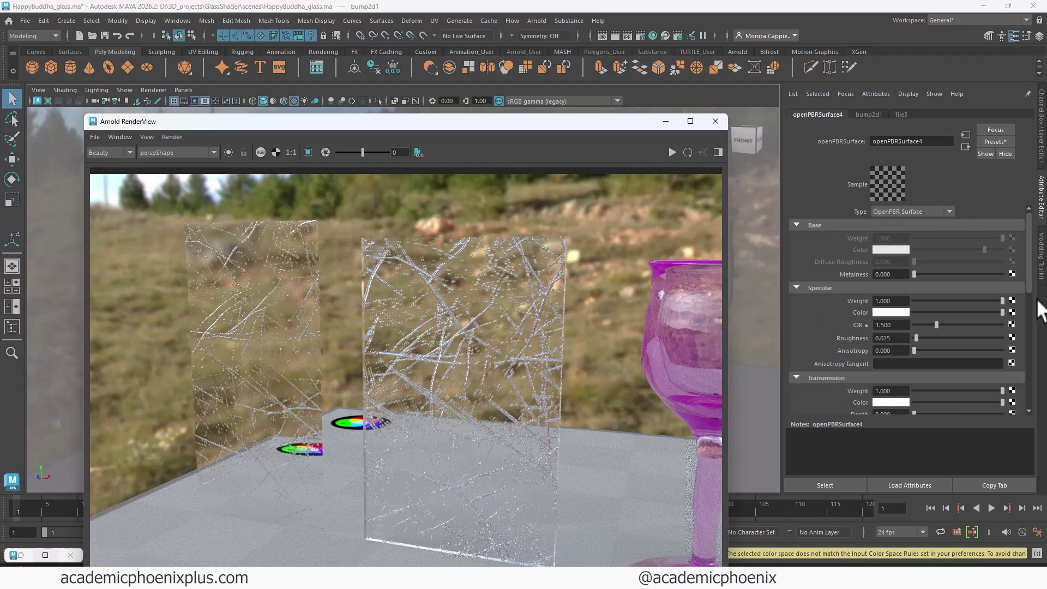
Step: Enable Thin Walled on the pane glass and move the render window to the right
{"action": "left_click_drag", "start_coordinate": [1038, 304], "coordinate": [1020, 376]}
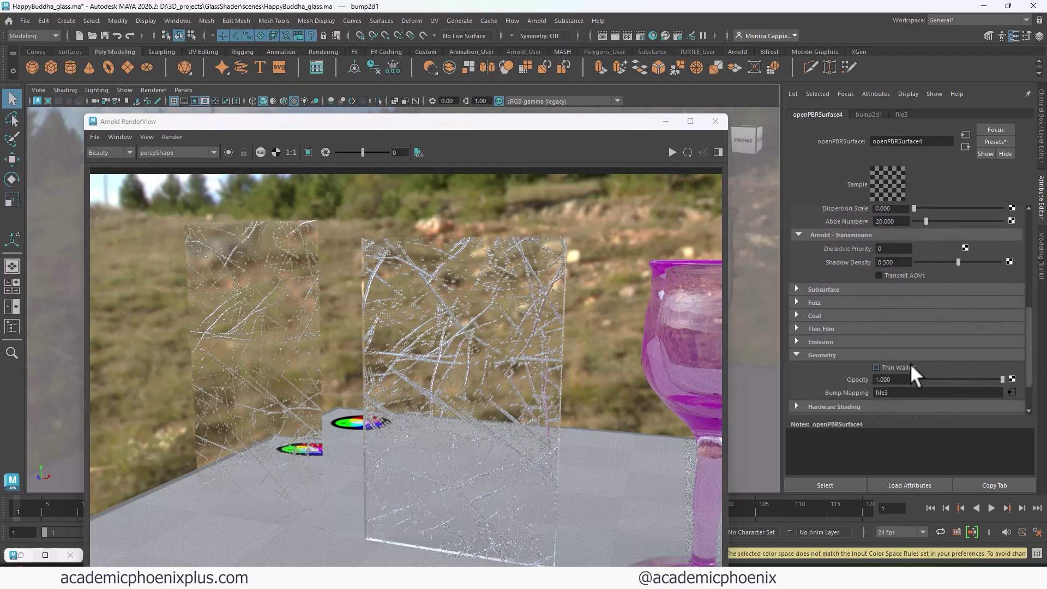
{"action": "left_click", "coordinate": [907, 365]}
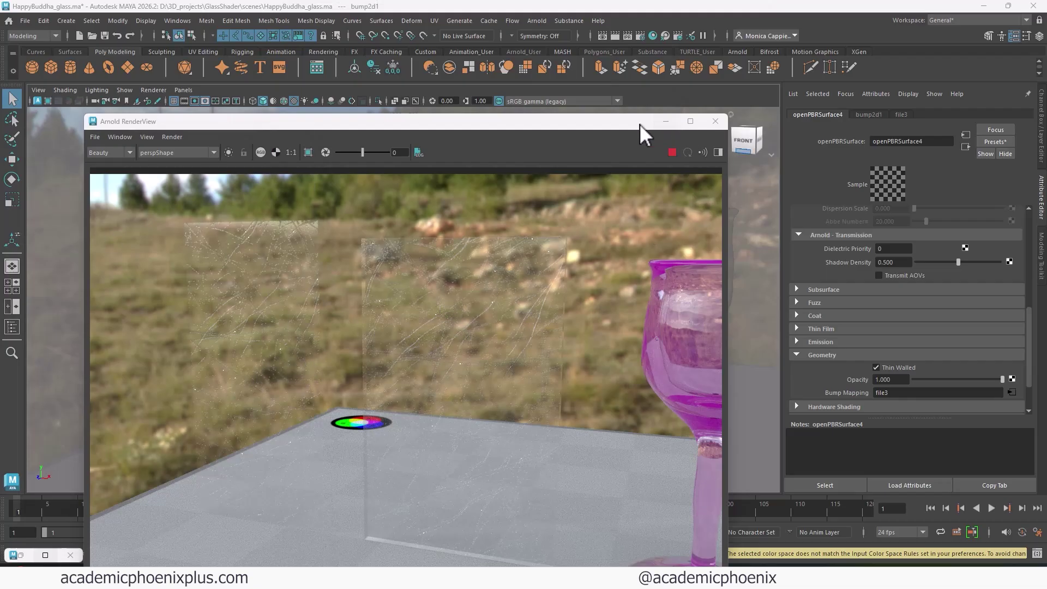
{"action": "left_click_drag", "start_coordinate": [640, 123], "coordinate": [896, 96]}
{"action": "left_click_drag", "start_coordinate": [164, 234], "coordinate": [191, 249], "text": "alt"}
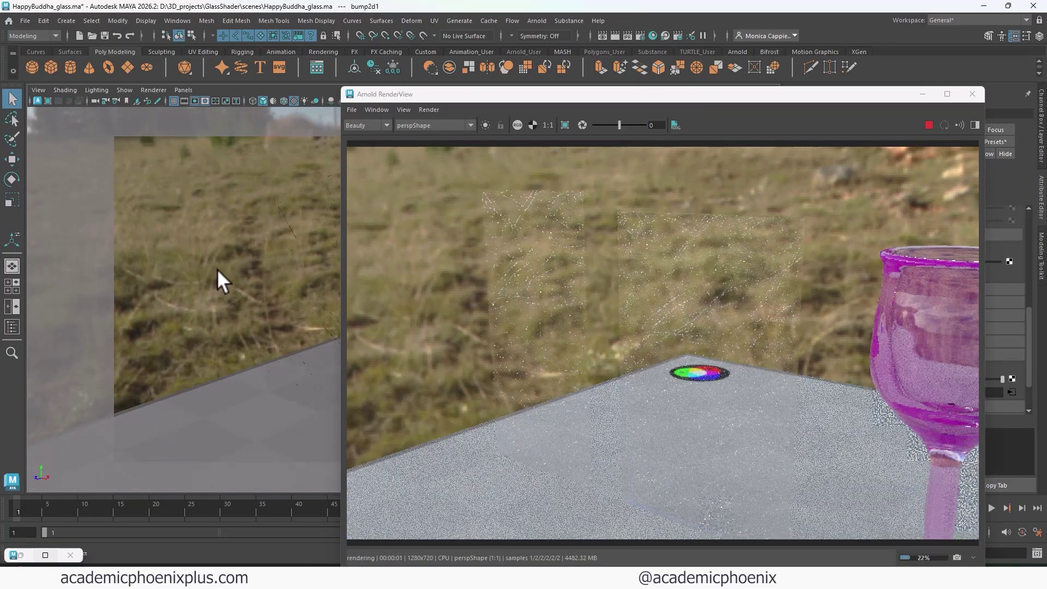
Step: Close the render view and assign a new OpenPBR Surface material to the goblet
{"action": "left_click", "coordinate": [972, 94]}
{"action": "left_click_drag", "start_coordinate": [577, 252], "coordinate": [537, 224], "text": "alt"}
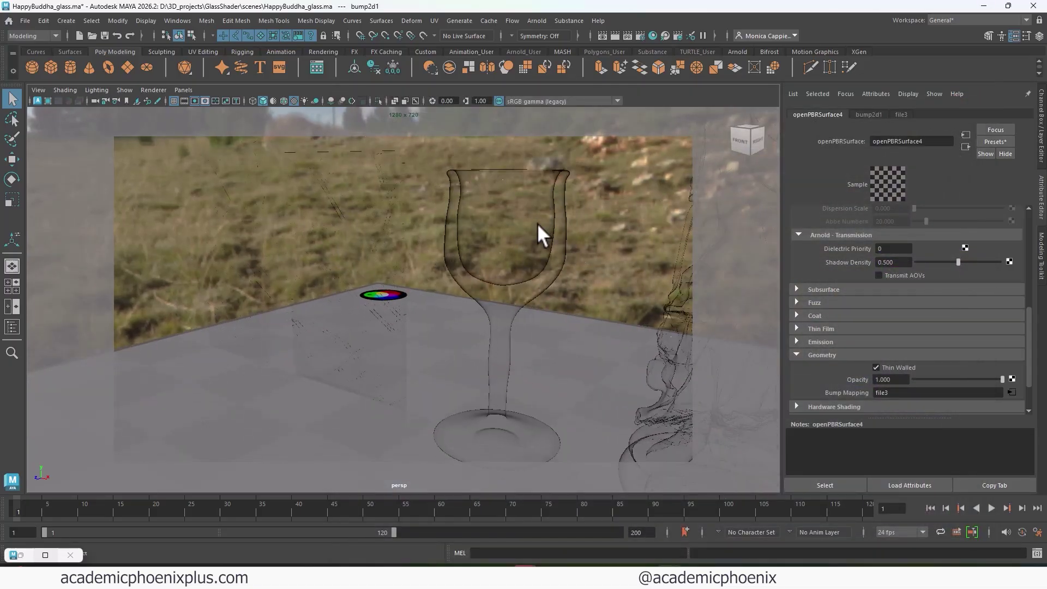
{"action": "left_click", "coordinate": [516, 252]}
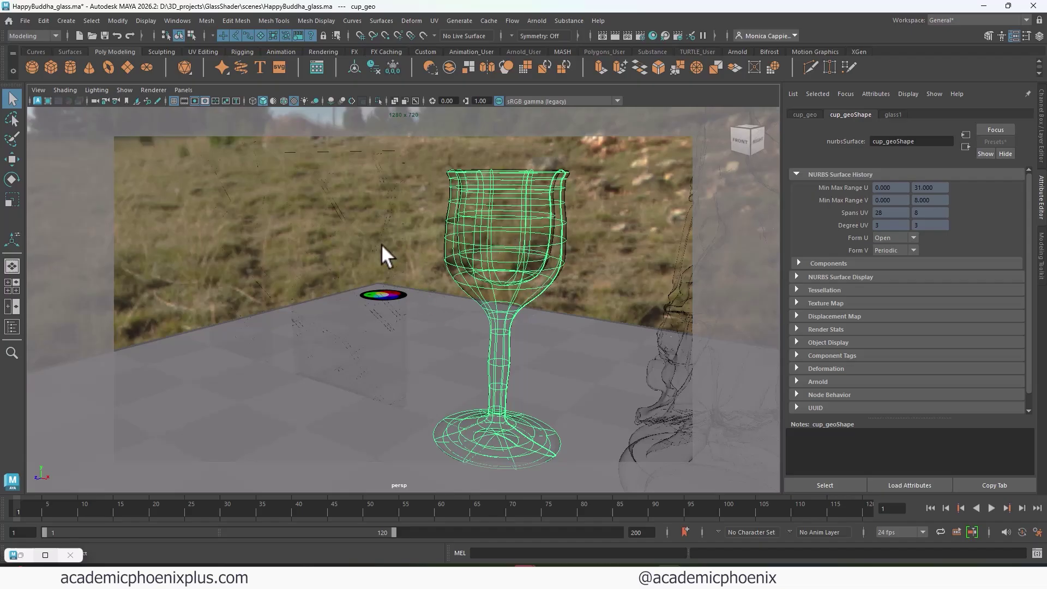
{"action": "right_click_drag", "start_coordinate": [500, 204], "coordinate": [579, 517]}
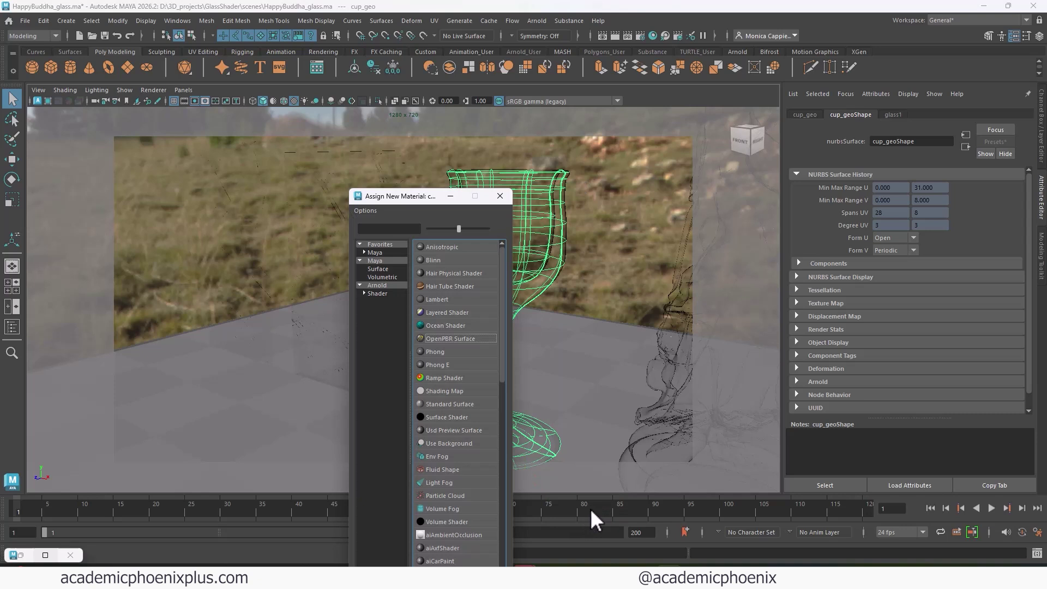
{"action": "left_click", "coordinate": [443, 338]}
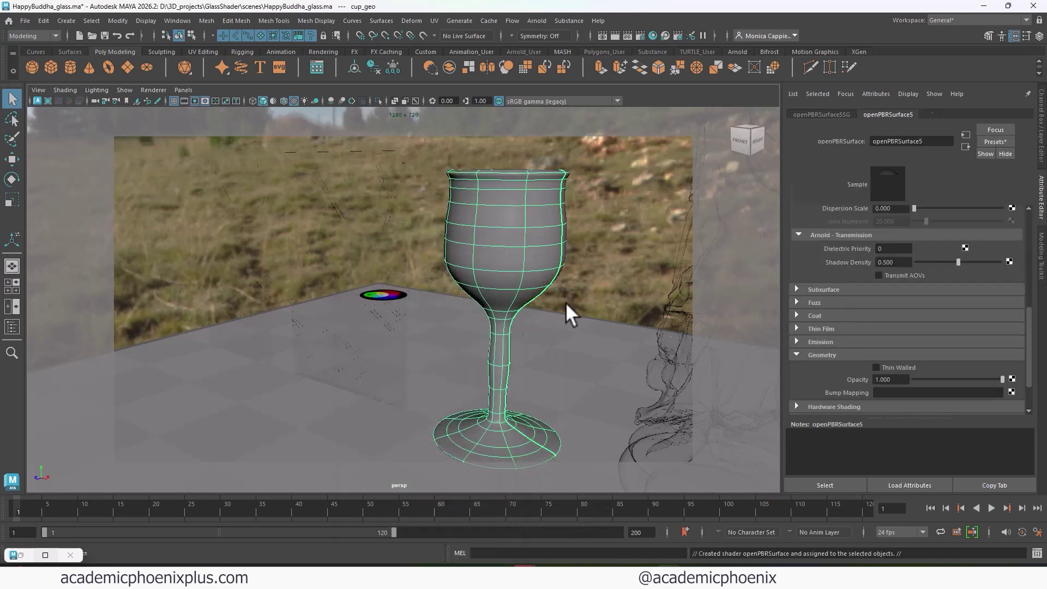
Step: Name the material handPrintGlass, set Transmission Weight to 1, and render the scene
{"action": "left_click_drag", "start_coordinate": [934, 144], "coordinate": [809, 132]}
{"action": "type", "text": "handPrintGlass"}
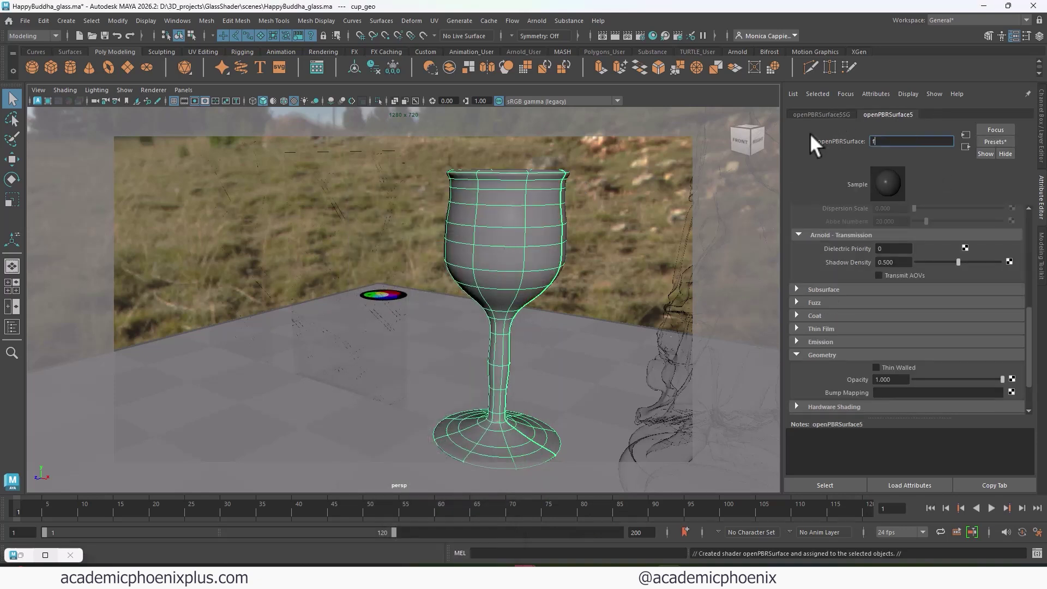
{"action": "key", "text": "Return"}
{"action": "left_click_drag", "start_coordinate": [1029, 342], "coordinate": [1029, 234]}
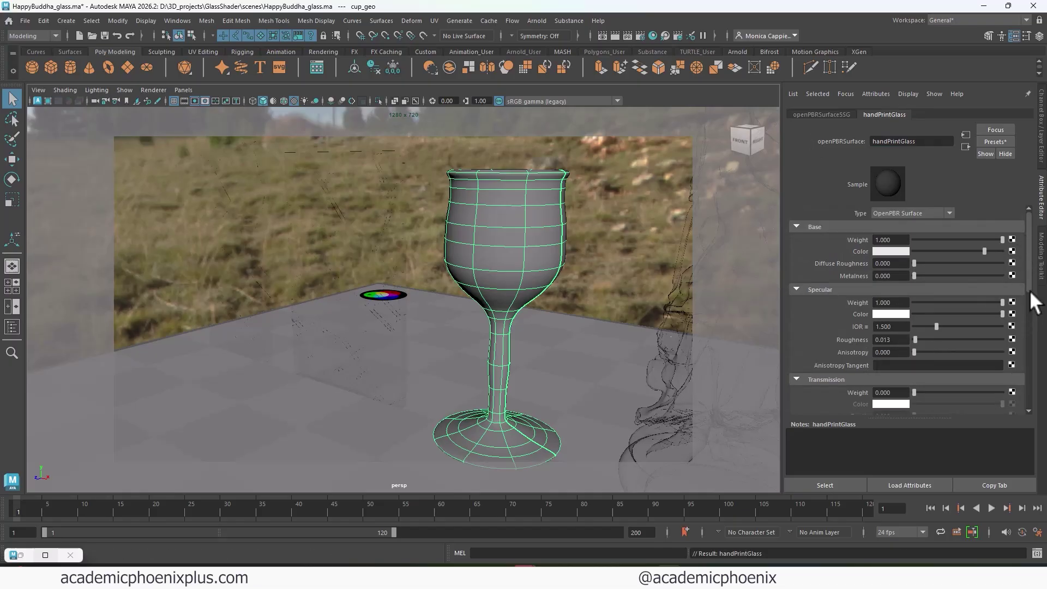
{"action": "scroll", "coordinate": [1020, 312], "scroll_direction": "down", "scroll_amount": 4}
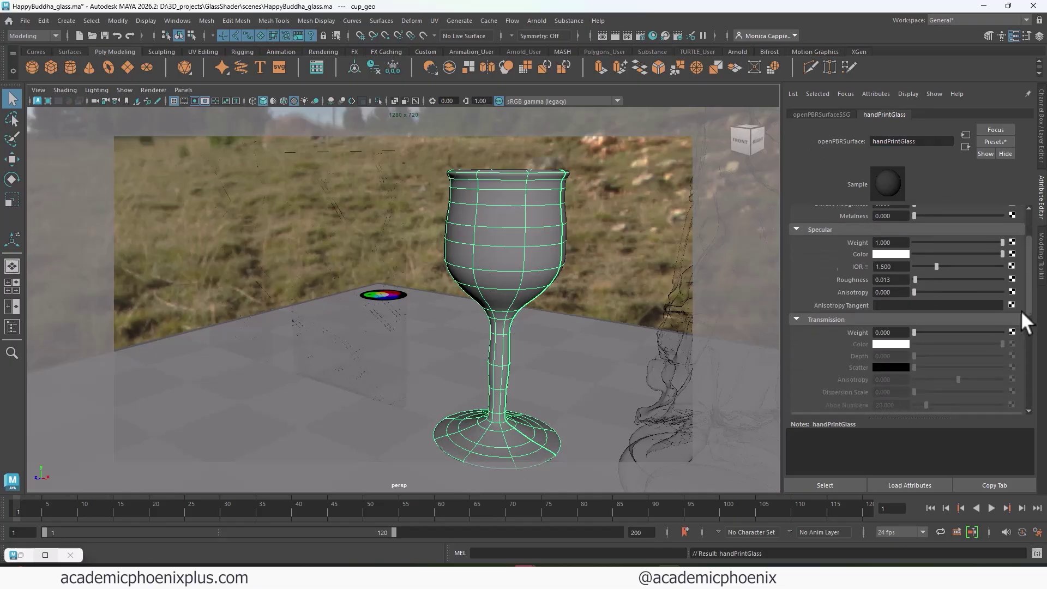
{"action": "left_click_drag", "start_coordinate": [929, 318], "coordinate": [1023, 320]}
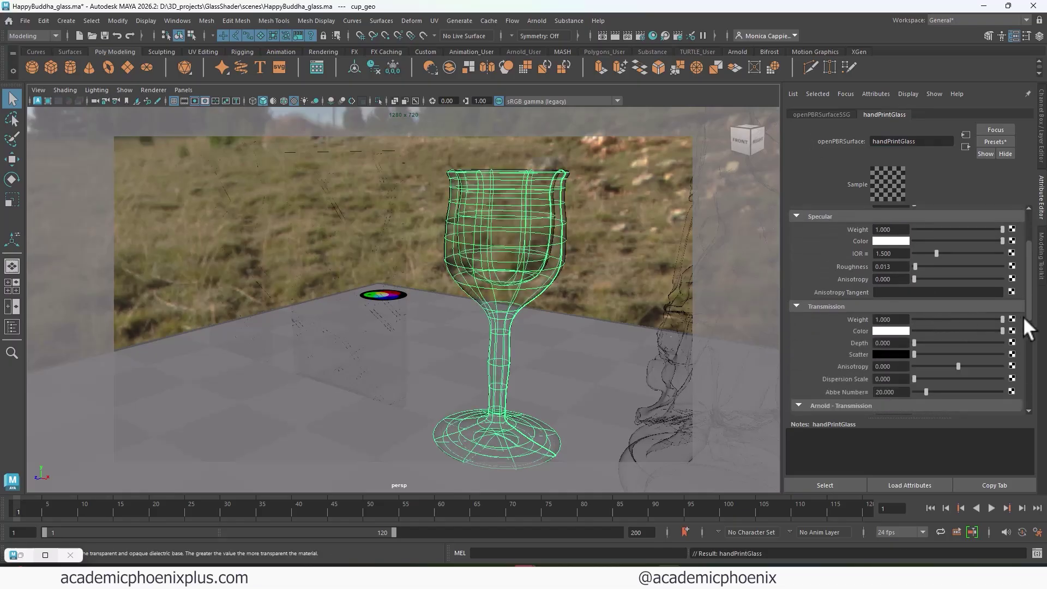
{"action": "left_click", "coordinate": [626, 36]}
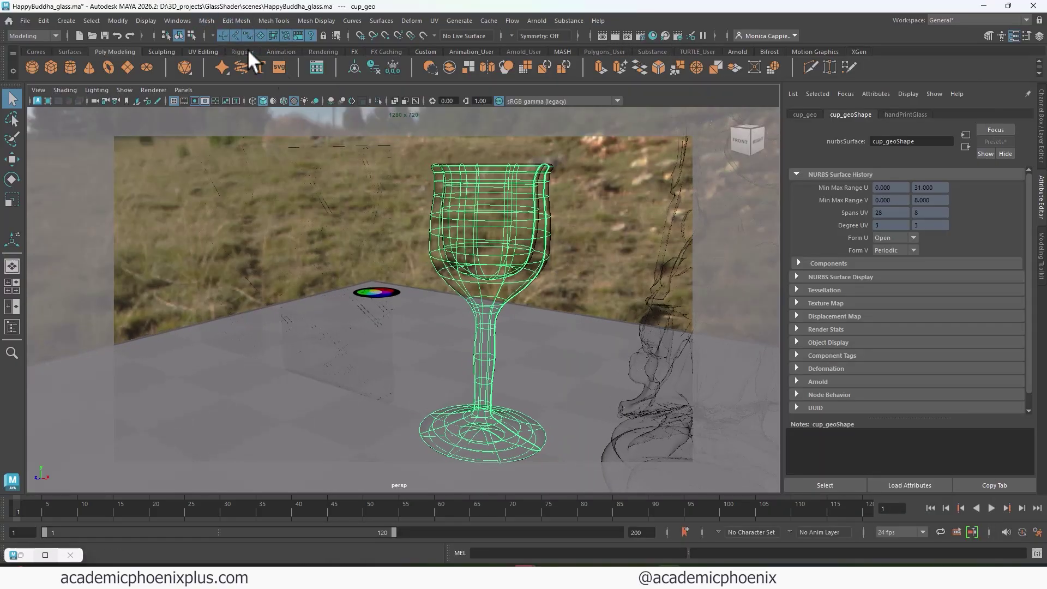
Step: Convert the NURBS goblet into a polygon mesh
{"action": "left_click", "coordinate": [207, 19]}
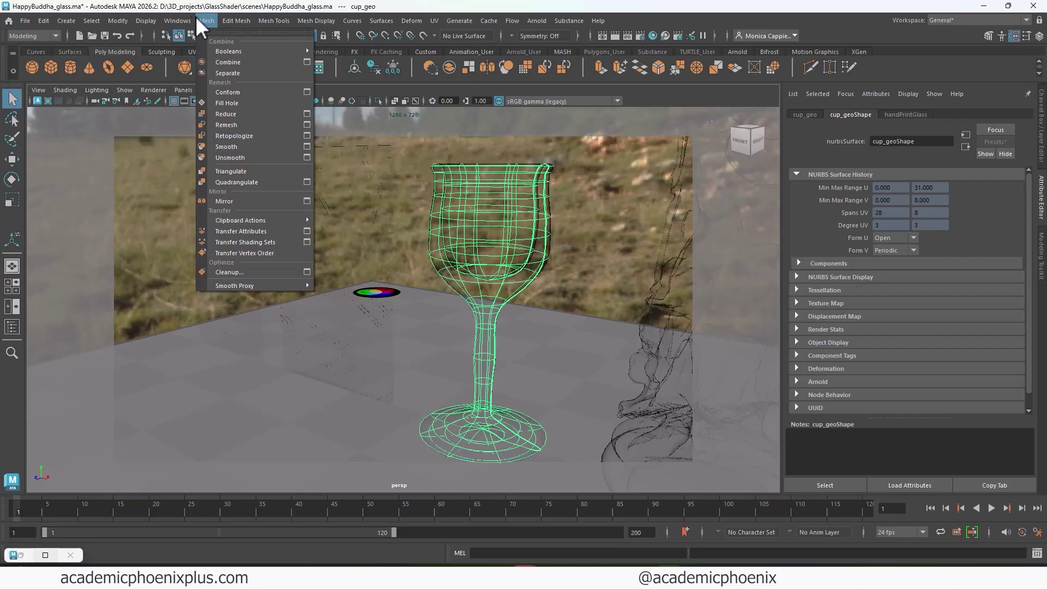
{"action": "mouse_move", "coordinate": [122, 20]}
{"action": "mouse_move", "coordinate": [184, 318]}
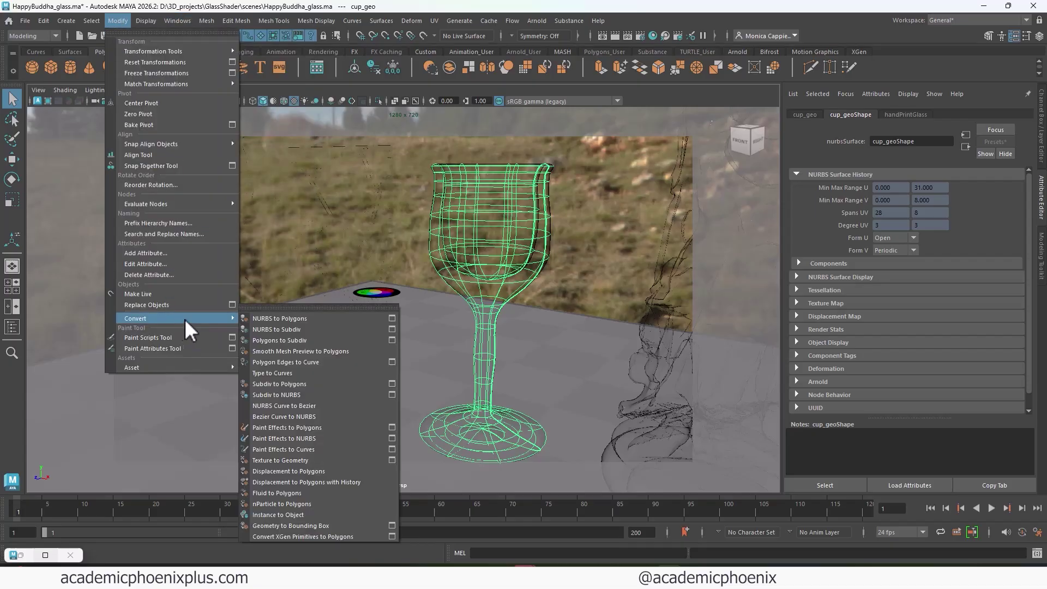
{"action": "left_click", "coordinate": [390, 318]}
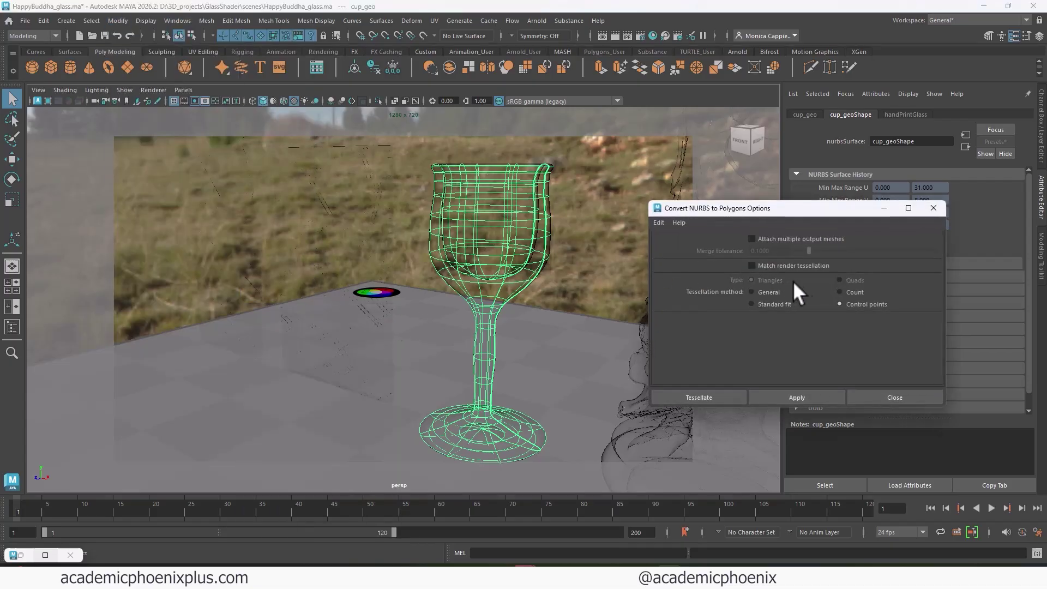
{"action": "left_click", "coordinate": [684, 394]}
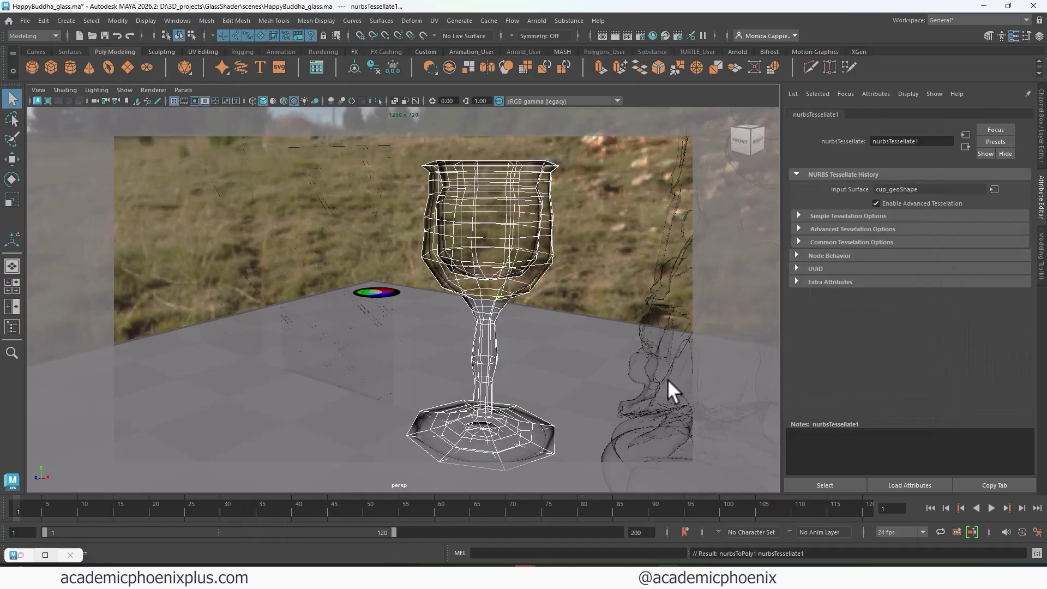
{"action": "key", "text": "3"}
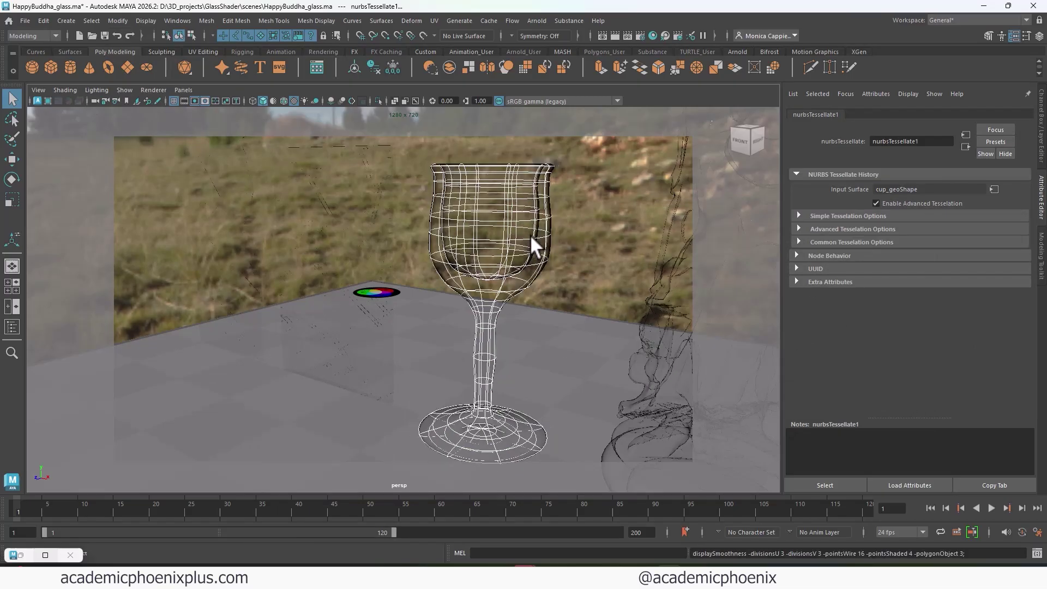
{"action": "key", "text": "w"}
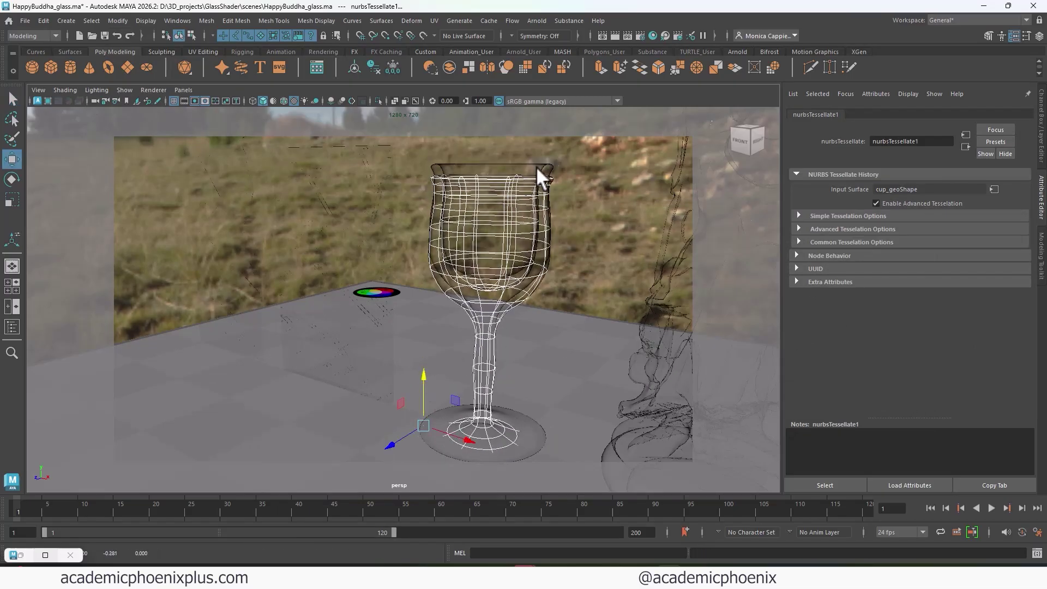
Step: Hide the outer NURBS goblet surface and nudge the polygon goblet upward
{"action": "left_click", "coordinate": [533, 169]}
{"action": "key", "text": "ctrl+h"}
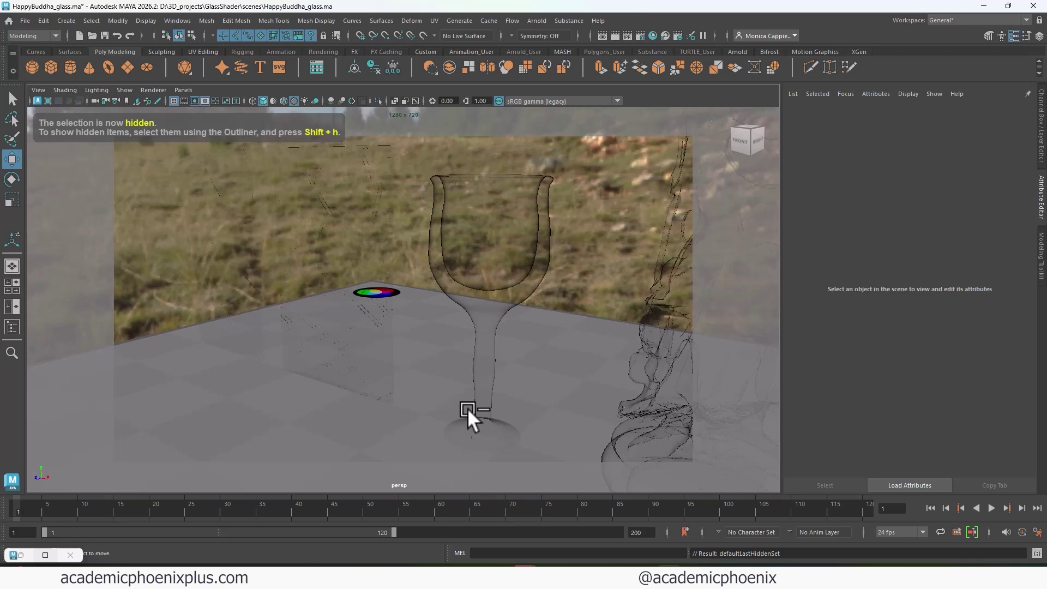
{"action": "left_click", "coordinate": [458, 430]}
{"action": "left_click_drag", "start_coordinate": [423, 375], "coordinate": [429, 370]}
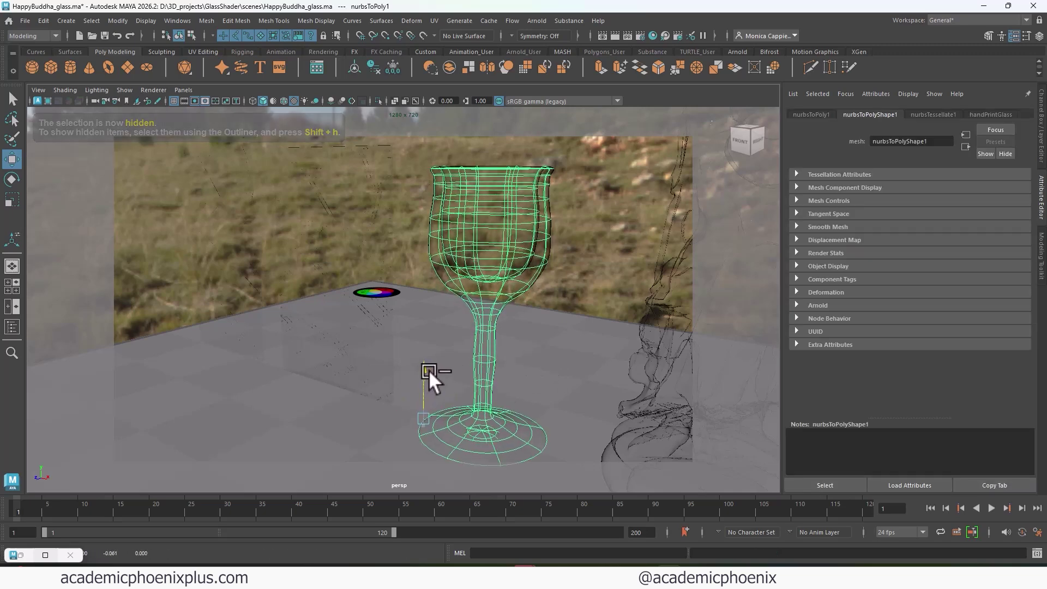
Step: Apply a cylindrical UV projection to the polygon goblet
{"action": "left_click", "coordinate": [434, 21]}
{"action": "left_click", "coordinate": [438, 8]}
{"action": "key", "text": "3"}
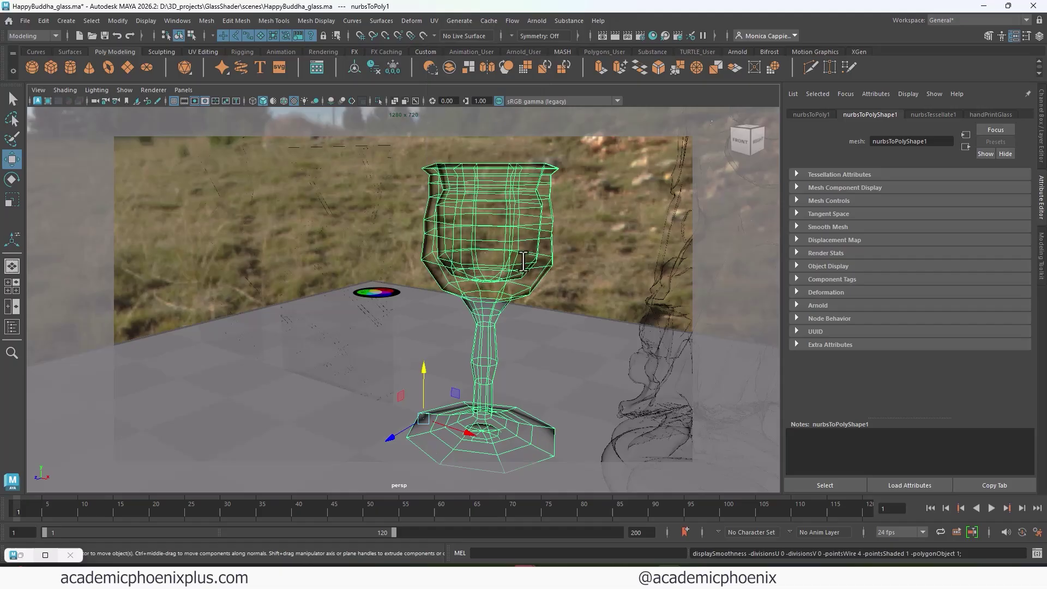
{"action": "key", "text": "1"}
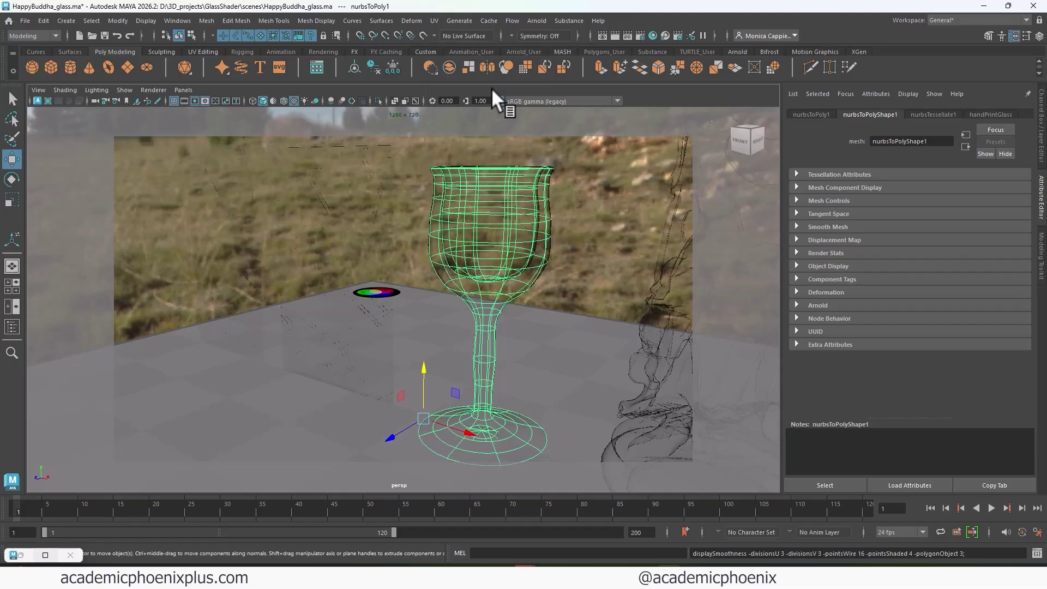
{"action": "left_click", "coordinate": [434, 21]}
{"action": "left_click", "coordinate": [510, 144]}
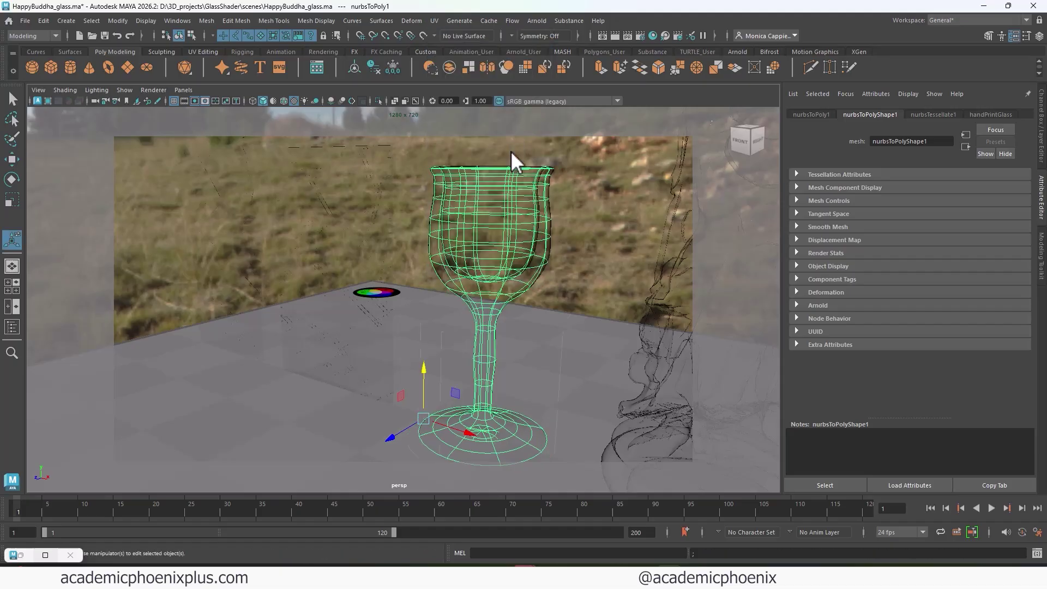
Step: Bring up the goblet's handPrintGlass material attributes
{"action": "right_click", "coordinate": [525, 236]}
{"action": "left_click", "coordinate": [528, 243]}
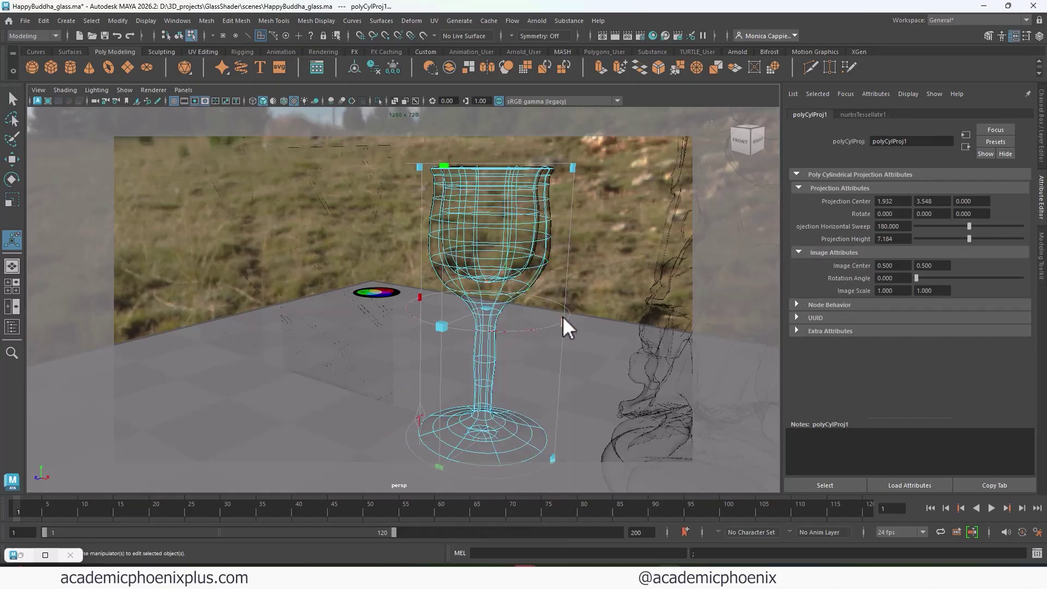
{"action": "right_click", "coordinate": [507, 240]}
{"action": "left_click", "coordinate": [570, 221]}
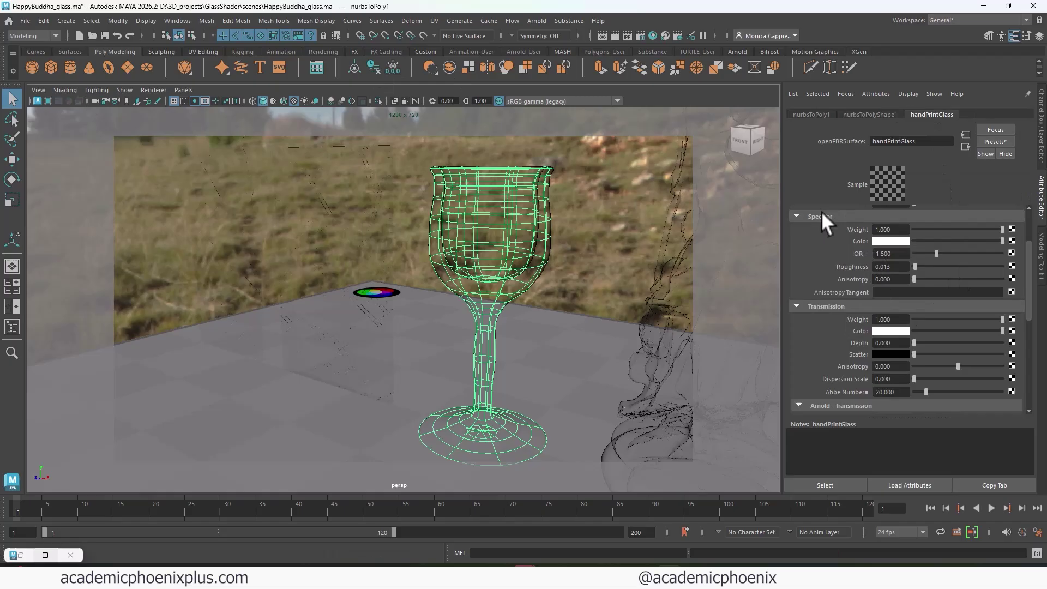
Step: Map the specular colour to a File texture loading handprint.png
{"action": "left_click", "coordinate": [1012, 240]}
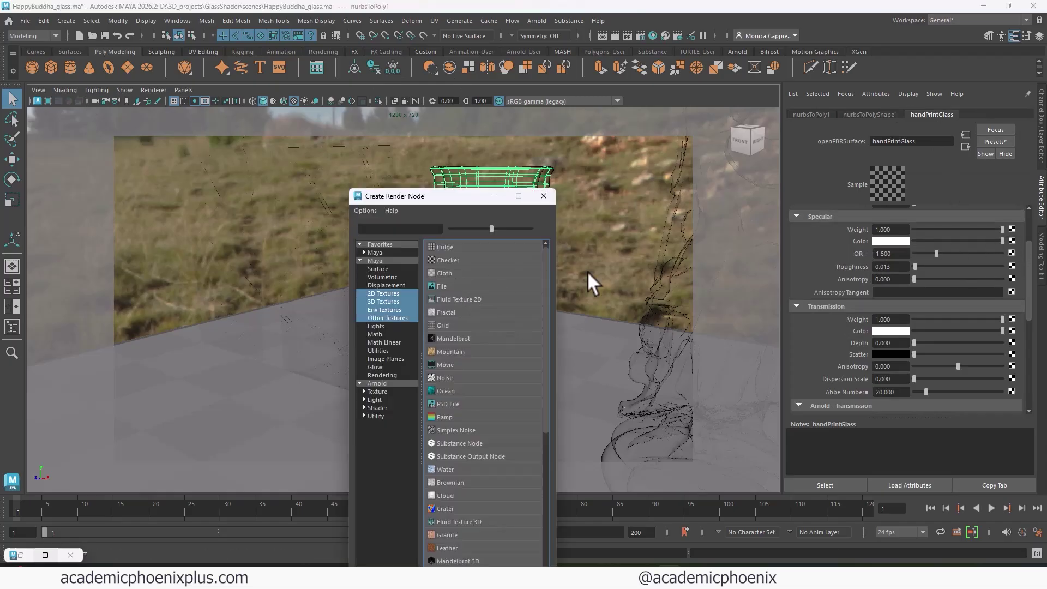
{"action": "left_click", "coordinate": [439, 286]}
{"action": "scroll", "coordinate": [1027, 239], "scroll_direction": "up", "scroll_amount": 3}
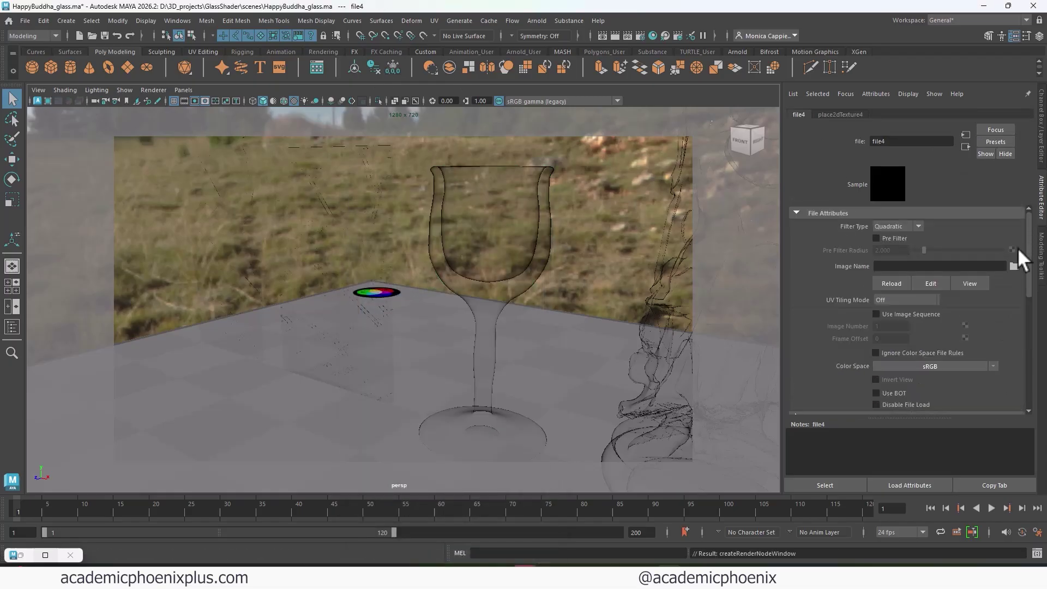
{"action": "left_click", "coordinate": [1014, 267]}
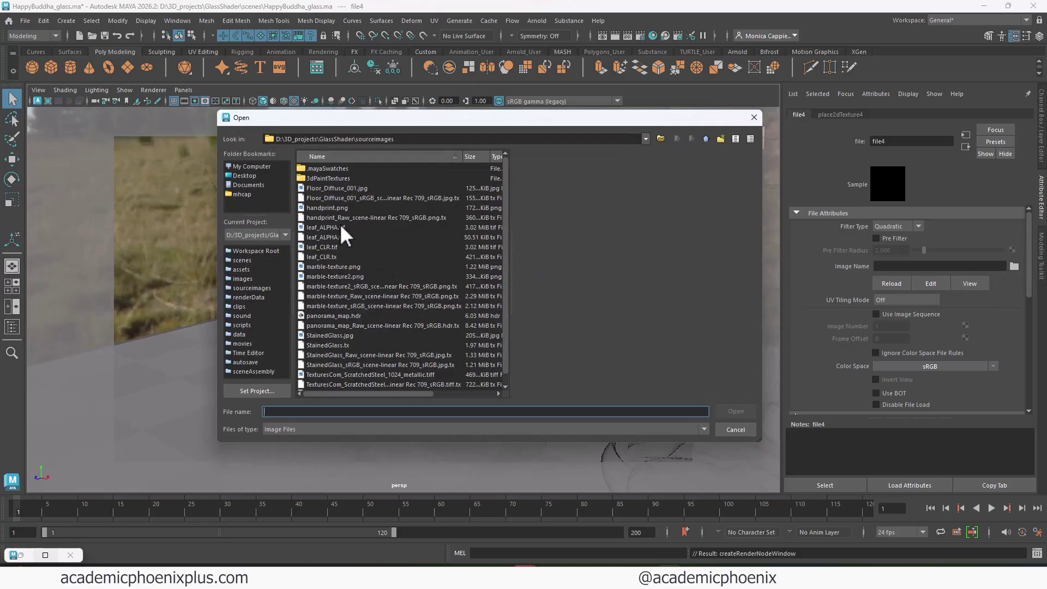
{"action": "left_click", "coordinate": [328, 207]}
{"action": "left_click", "coordinate": [735, 410]}
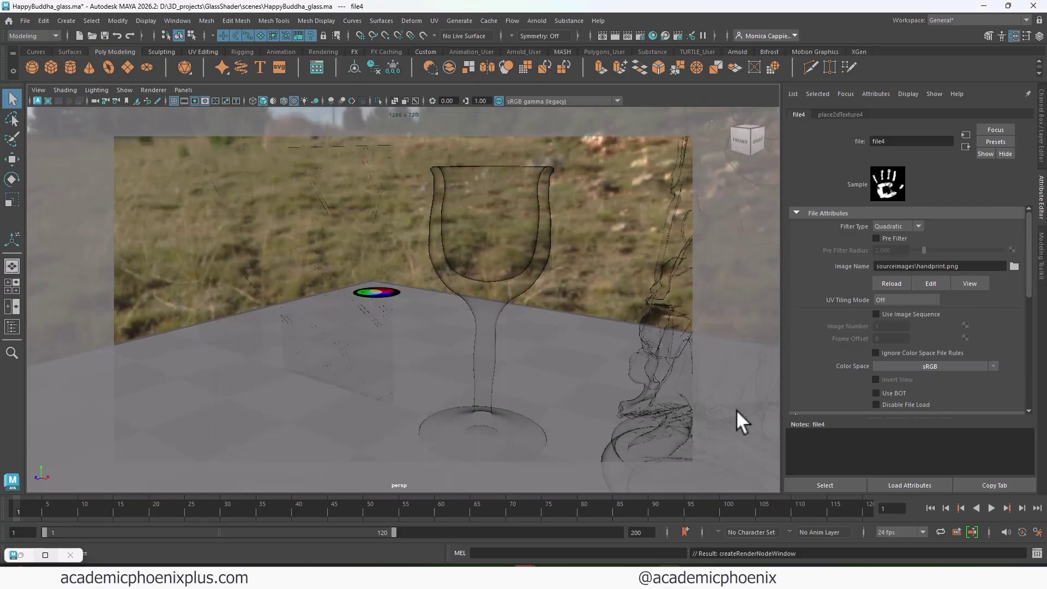
Step: Set the handprint texture to Raw colour space with Alpha Is Luminance enabled
{"action": "left_click", "coordinate": [989, 366]}
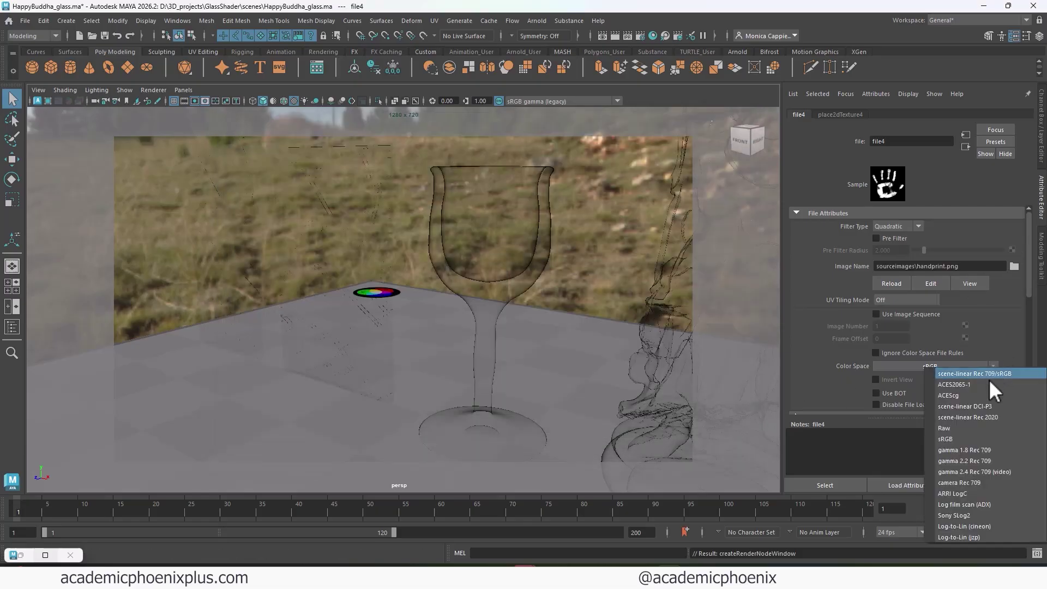
{"action": "left_click", "coordinate": [970, 428]}
{"action": "scroll", "coordinate": [1026, 306], "scroll_direction": "down", "scroll_amount": 5}
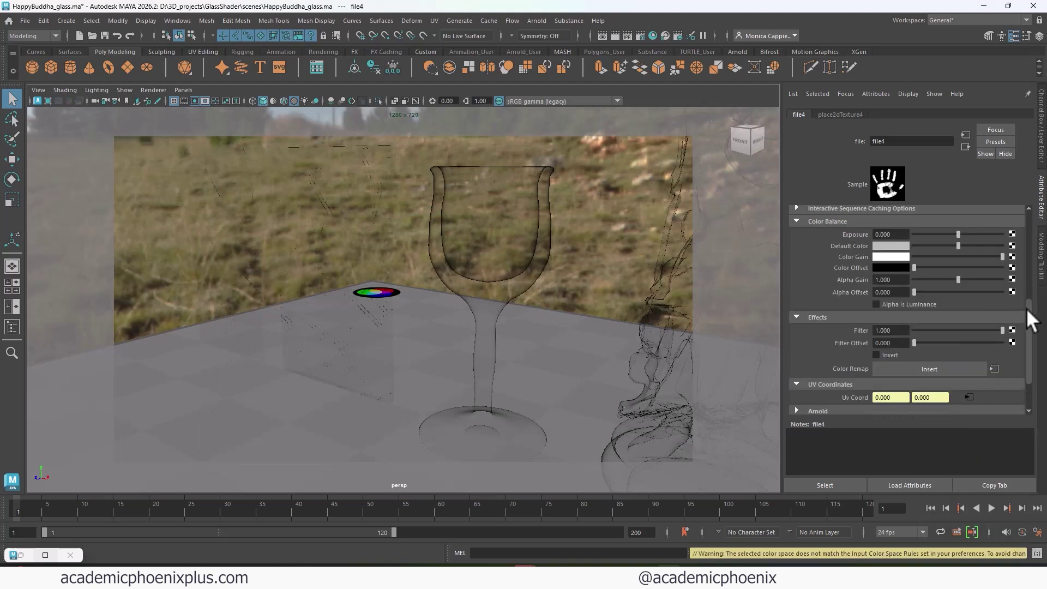
{"action": "left_click", "coordinate": [818, 318]}
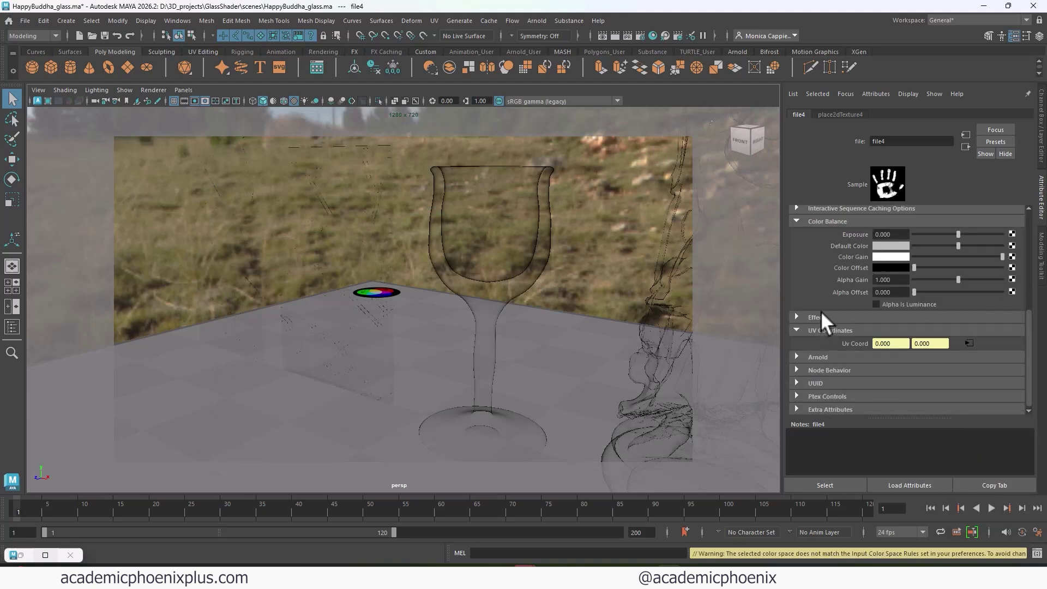
{"action": "left_click", "coordinate": [900, 303]}
{"action": "left_click", "coordinate": [841, 329]}
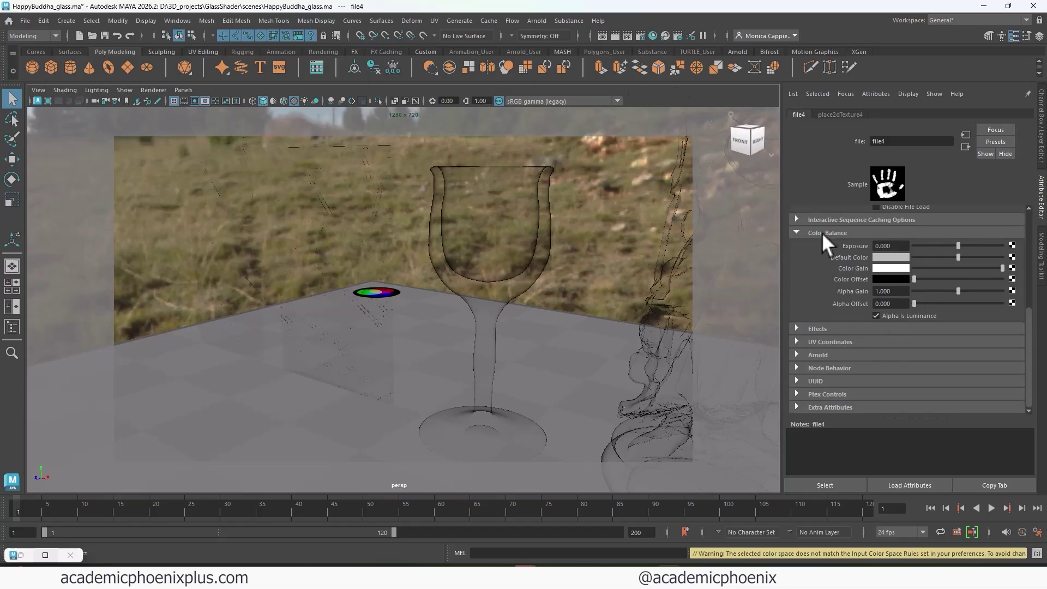
Step: Render in Arnold, orbit closer to the handprint goblet, then close the render window
{"action": "left_click", "coordinate": [616, 35]}
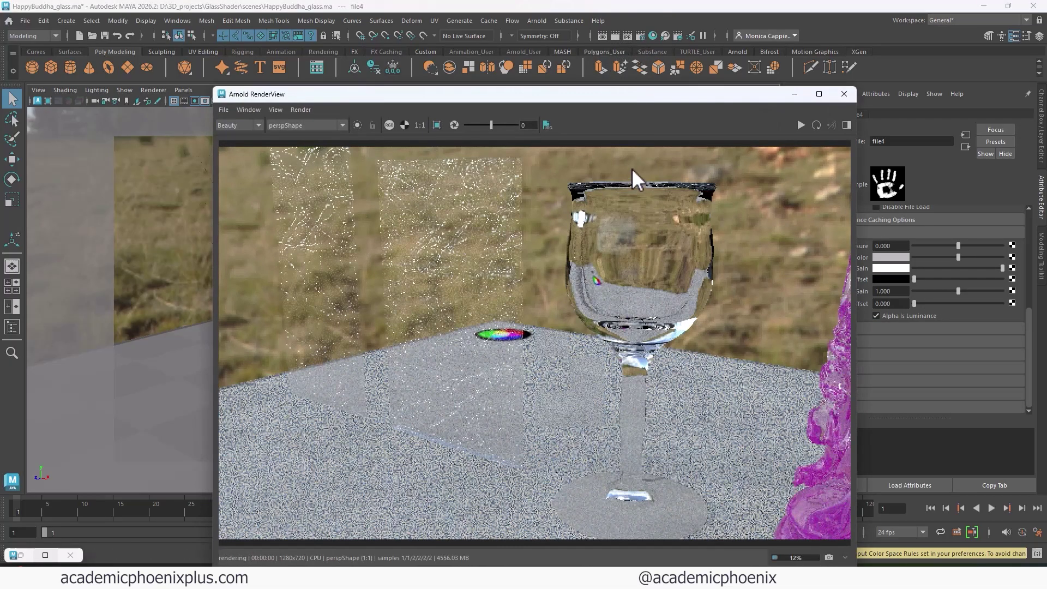
{"action": "left_click_drag", "start_coordinate": [600, 94], "coordinate": [416, 121]}
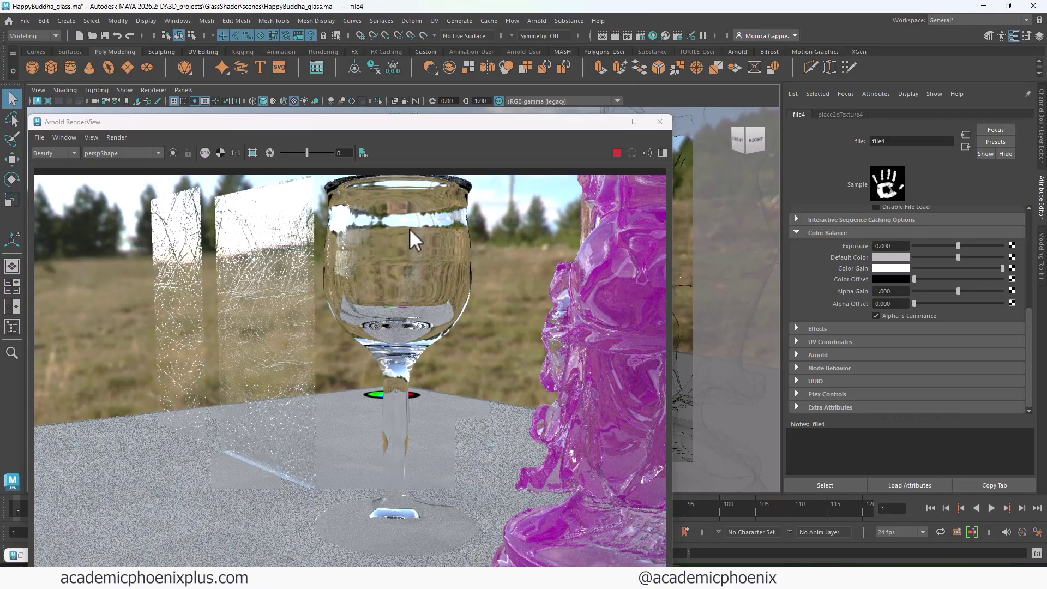
{"action": "left_click_drag", "start_coordinate": [686, 258], "coordinate": [713, 261], "text": "alt"}
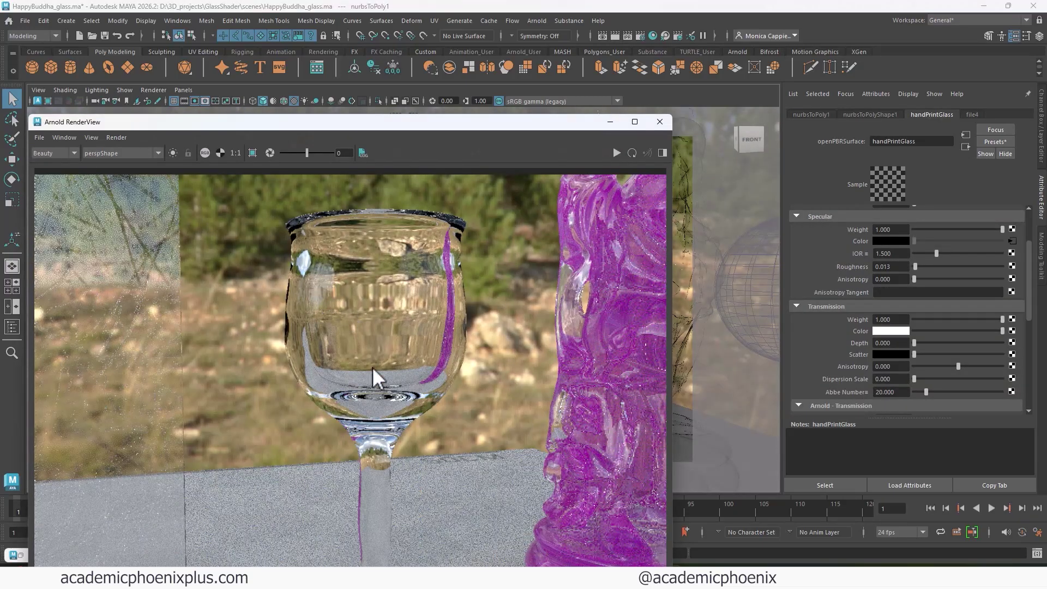
{"action": "left_click", "coordinate": [660, 122]}
Step: Select the flat plane pPlane2 and raise it above the table
{"action": "left_click", "coordinate": [373, 236]}
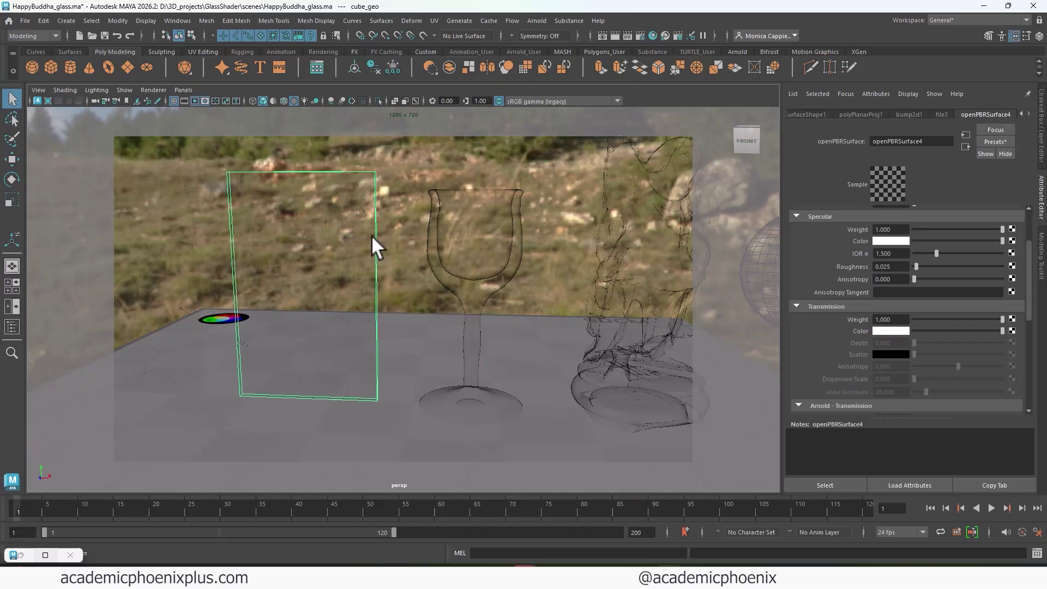
{"action": "left_click", "coordinate": [493, 236]}
{"action": "left_click_drag", "start_coordinate": [556, 241], "coordinate": [496, 328], "text": "alt"}
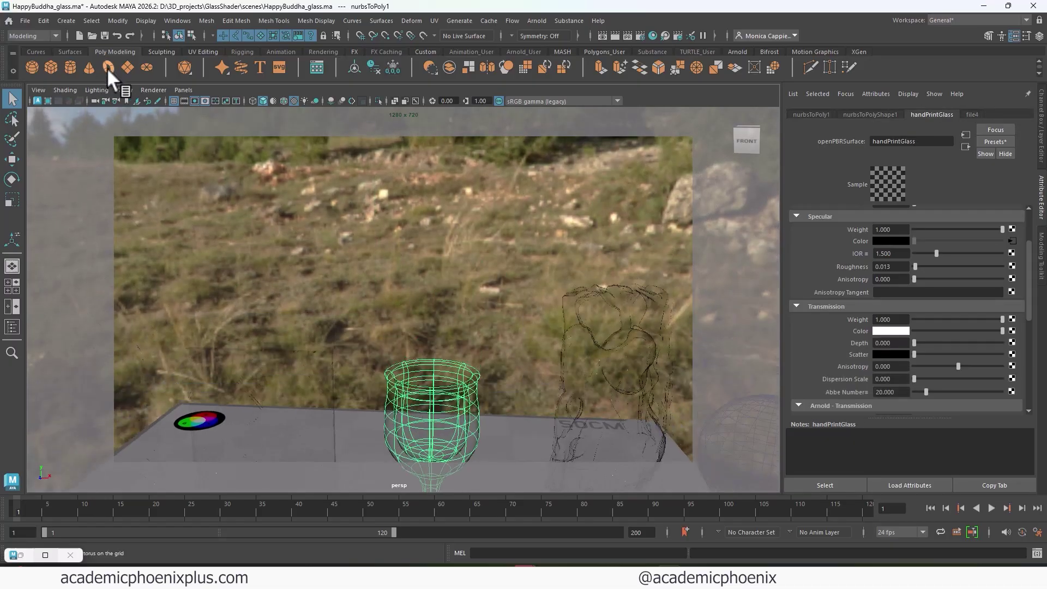
{"action": "left_click", "coordinate": [447, 350]}
{"action": "key", "text": "r"}
{"action": "key", "text": "w"}
{"action": "scroll", "coordinate": [427, 339], "scroll_direction": "down", "scroll_amount": 5}
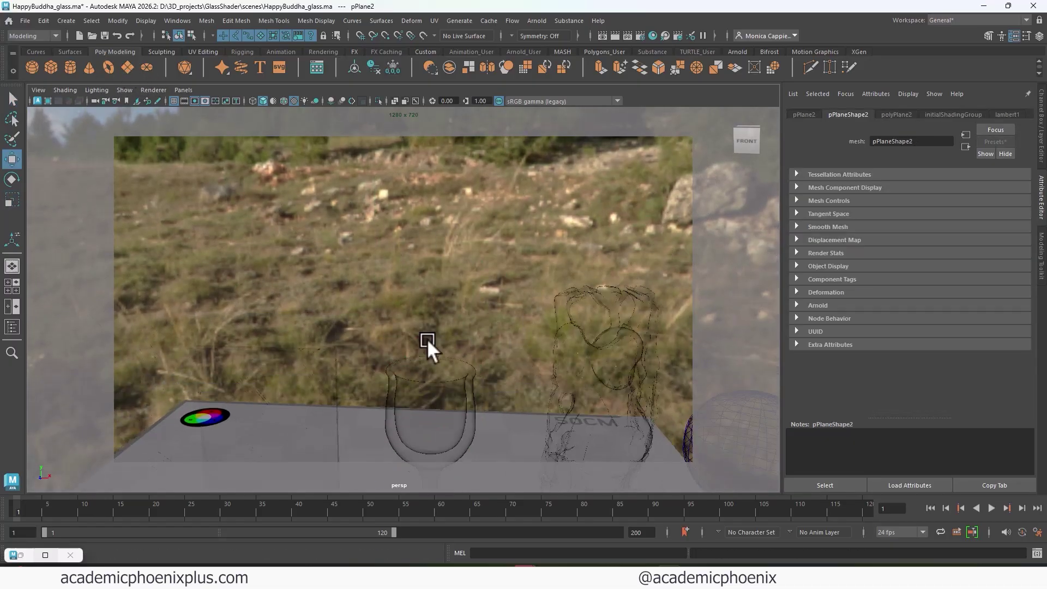
{"action": "left_click_drag", "start_coordinate": [388, 355], "coordinate": [397, 251]}
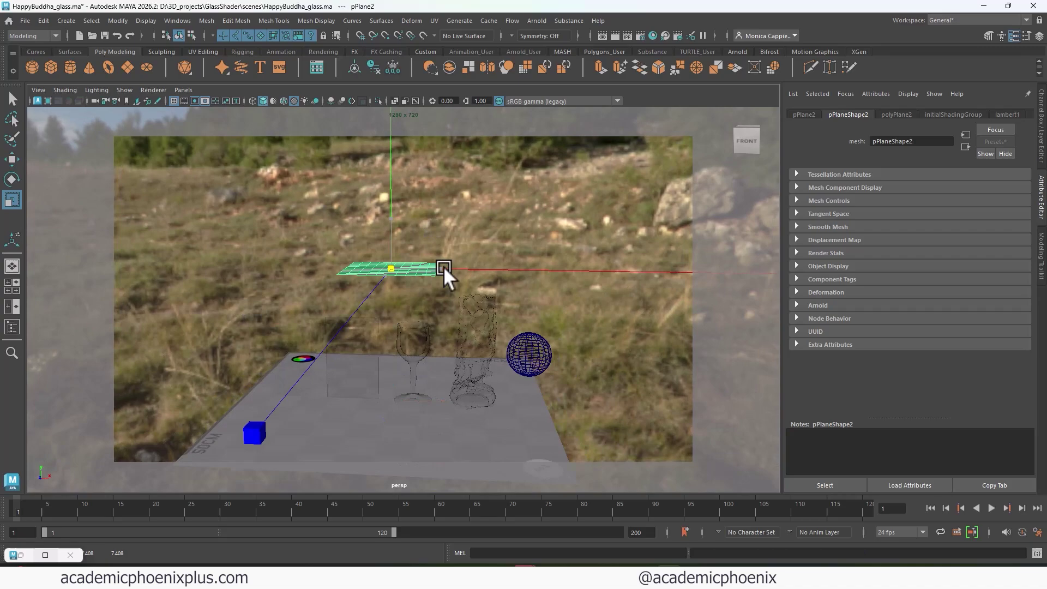
Step: Stand pPlane2 upright and orbit around it to check the render
{"action": "key", "text": "e"}
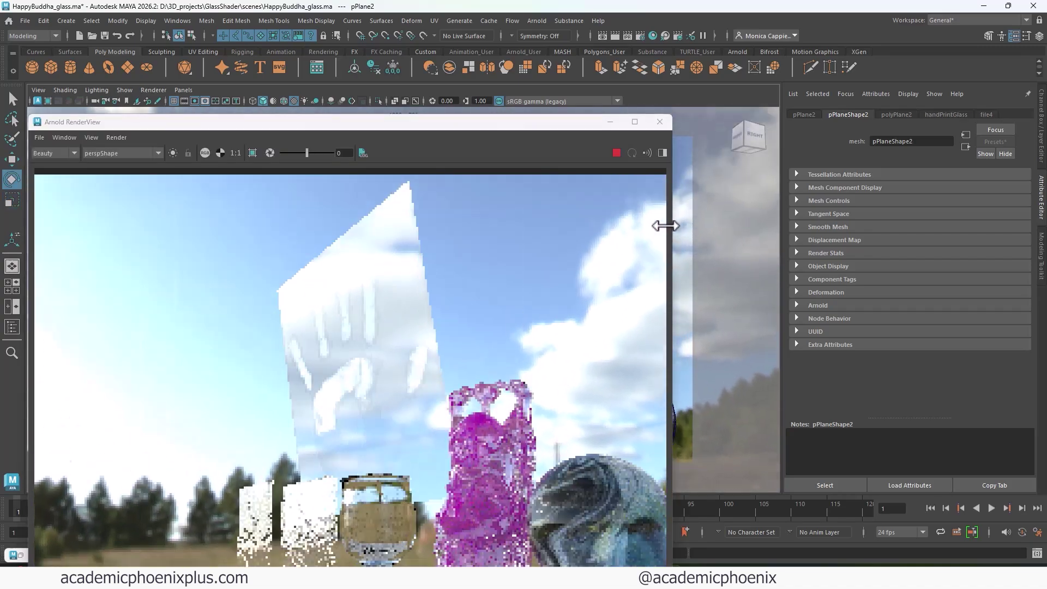
{"action": "left_click_drag", "start_coordinate": [658, 229], "coordinate": [855, 240], "text": "alt"}
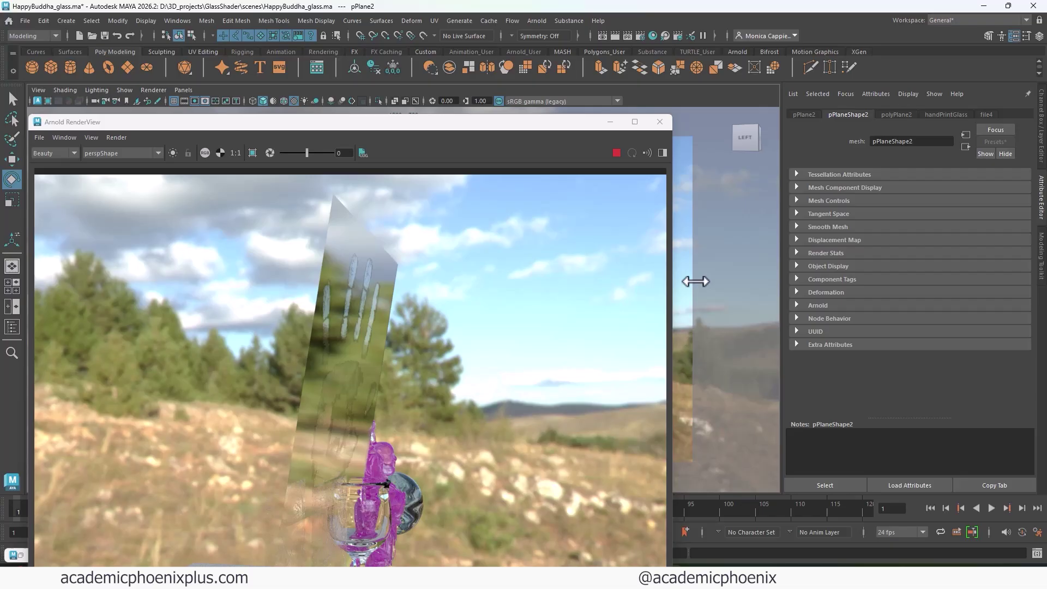
{"action": "left_click_drag", "start_coordinate": [694, 280], "coordinate": [518, 320], "text": "alt"}
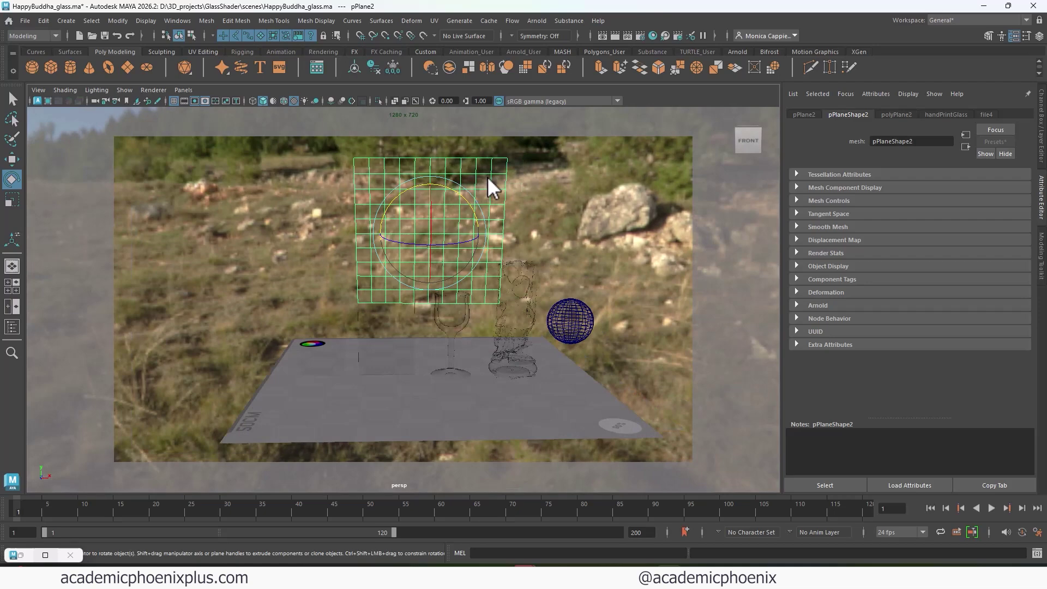
Step: Remove the handprint plane and orbit back to the full table view
{"action": "key", "text": "Delete"}
{"action": "left_click_drag", "start_coordinate": [460, 295], "coordinate": [538, 283], "text": "alt"}
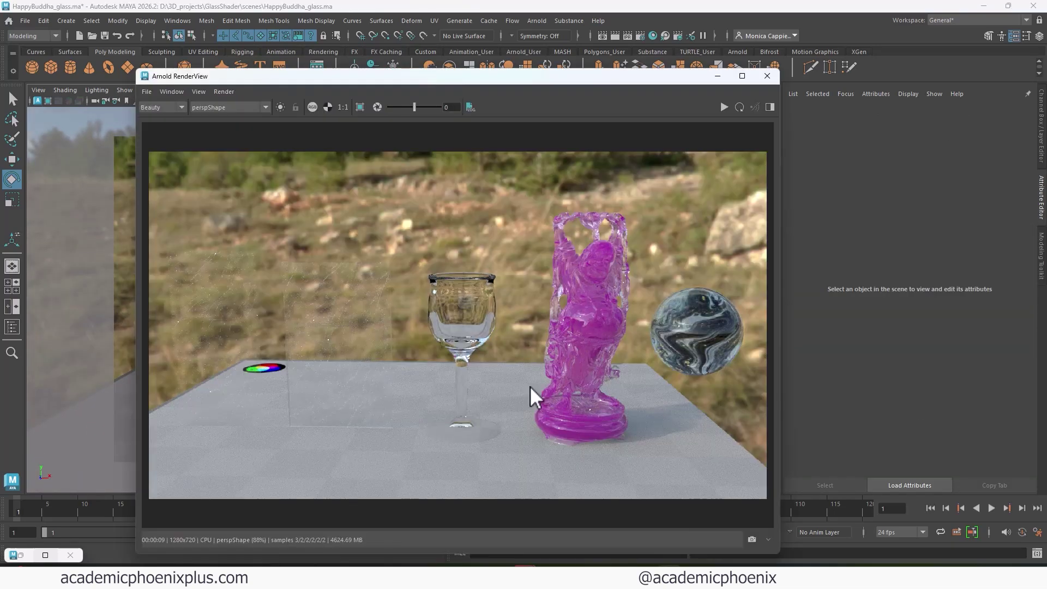